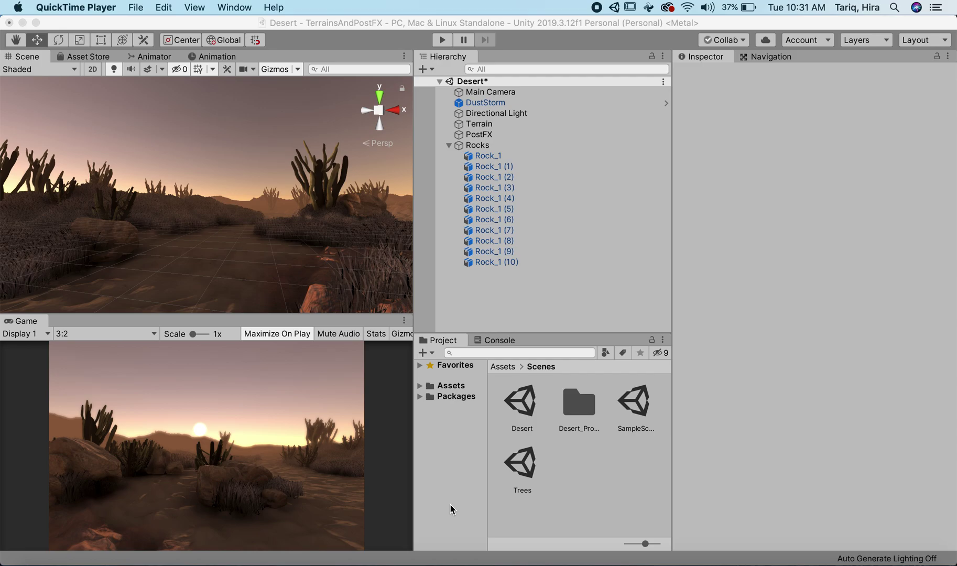
- Create a new scene named DesertDemo in the project's Scenes folder
right_click(573, 461)
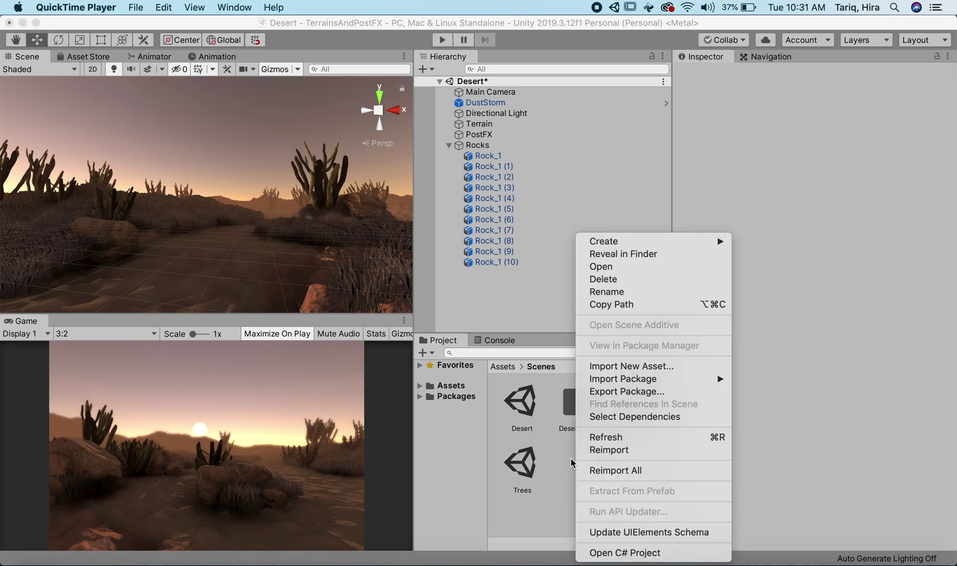
mouse_move(600, 242)
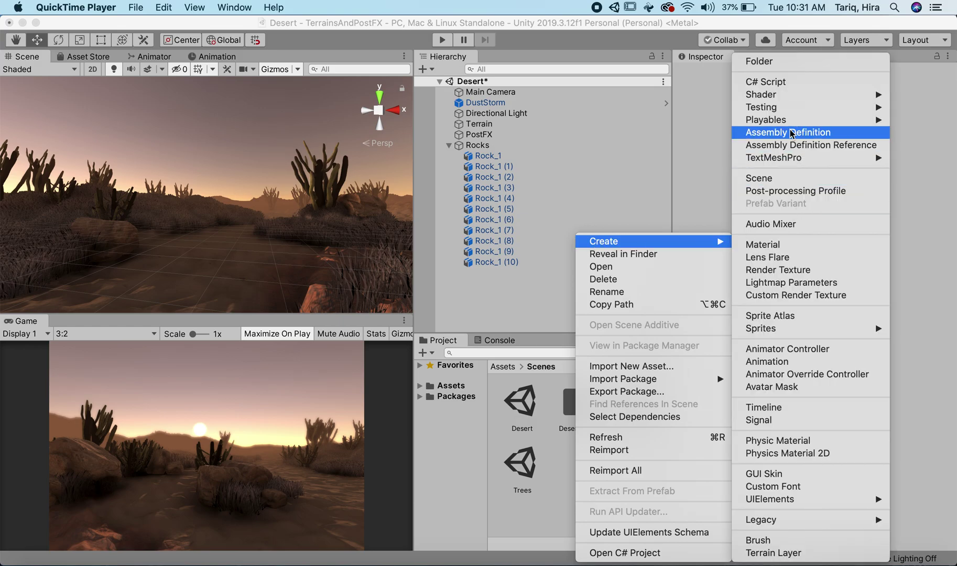
click(791, 180)
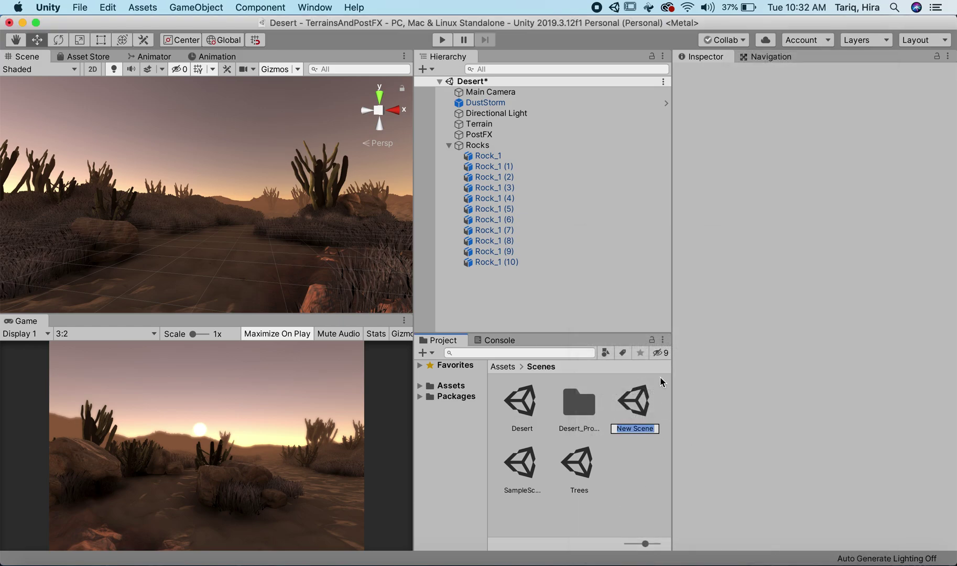
text(DesertDemo)
key(Return)
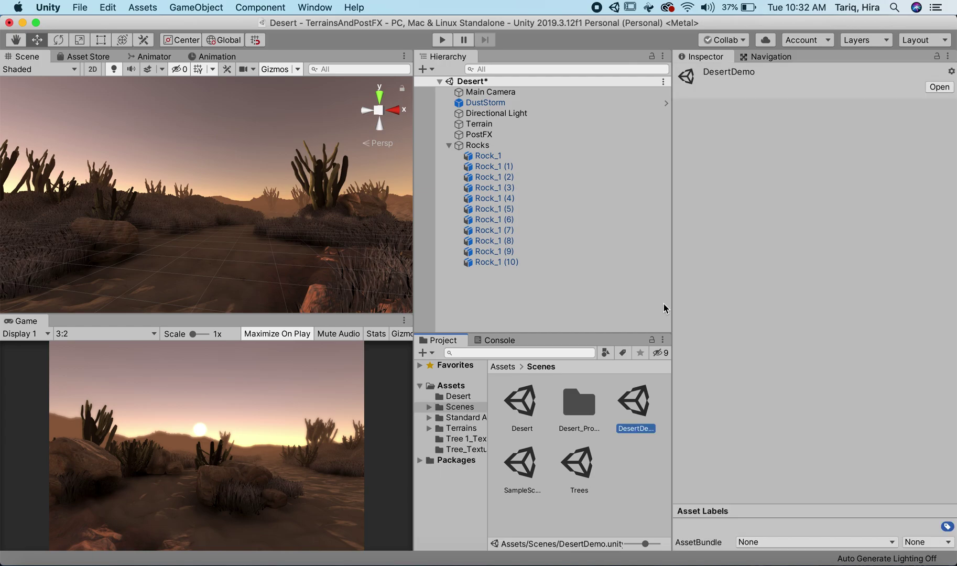
- Open the DesertDemo scene, saving the pending changes to the Desert scene
double_click(633, 406)
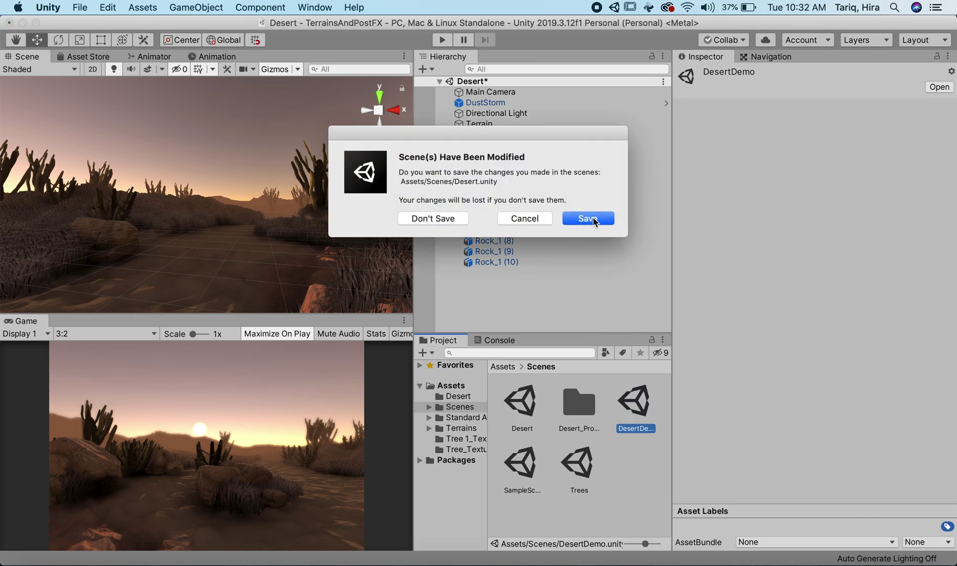
click(592, 218)
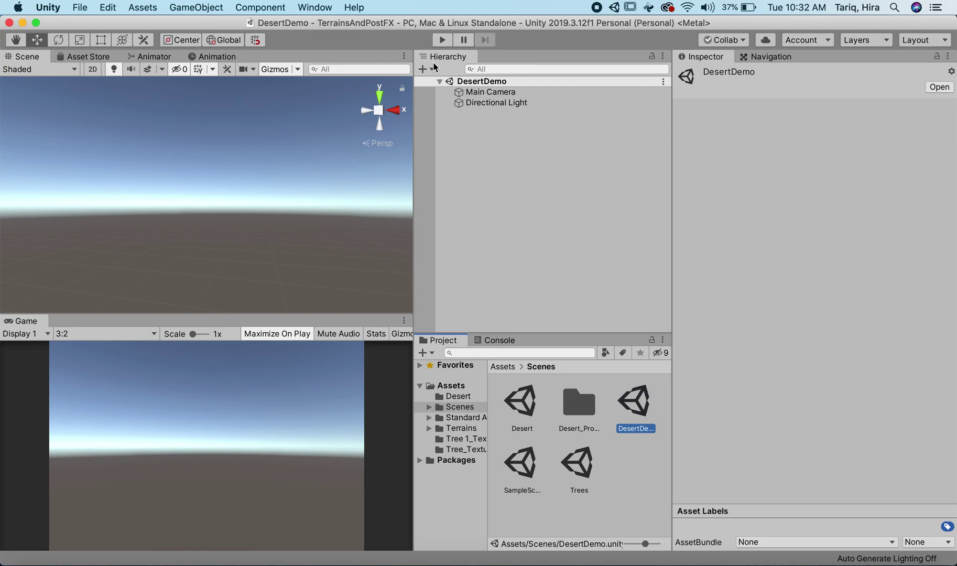
click(470, 121)
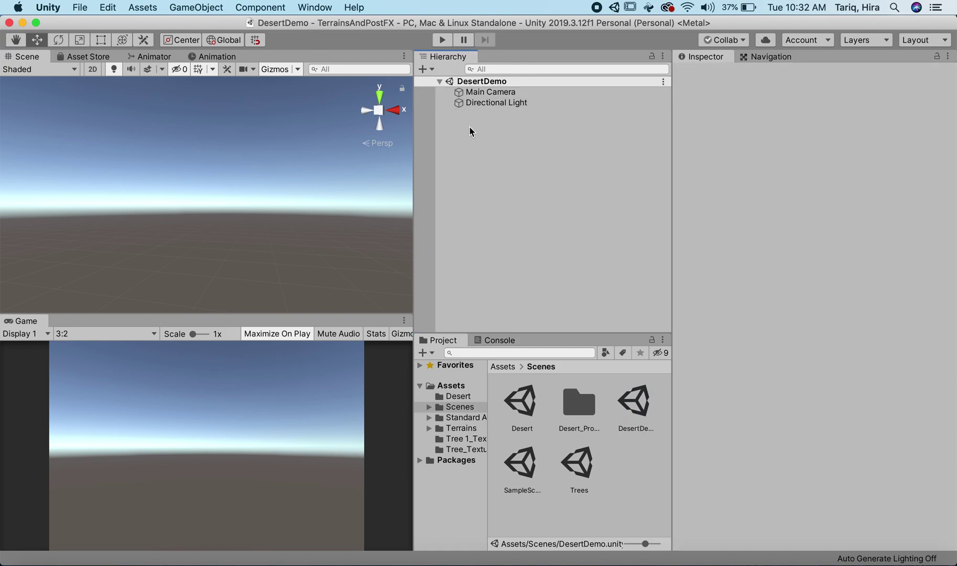
- Add a 3D Terrain object to the DesertDemo scene
click(195, 8)
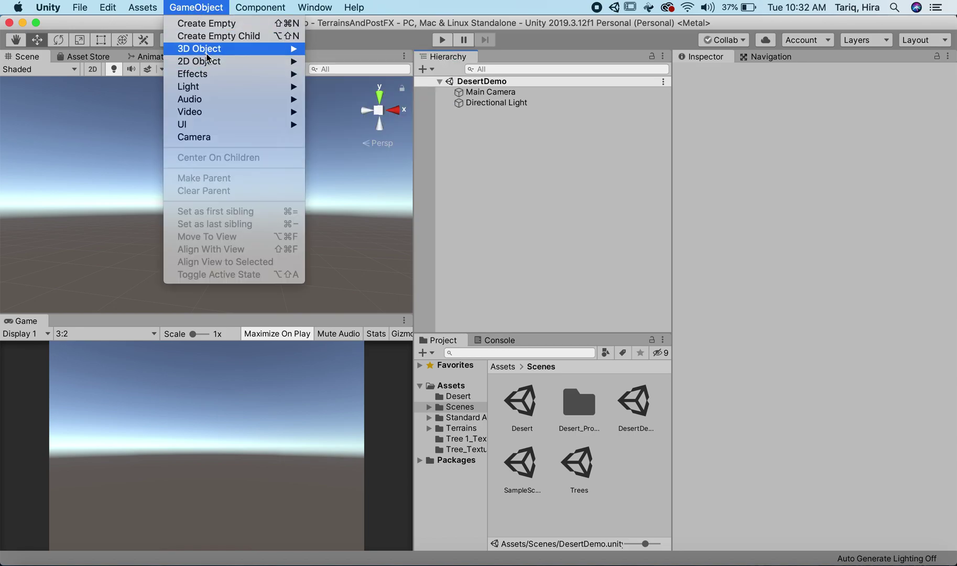
mouse_move(205, 50)
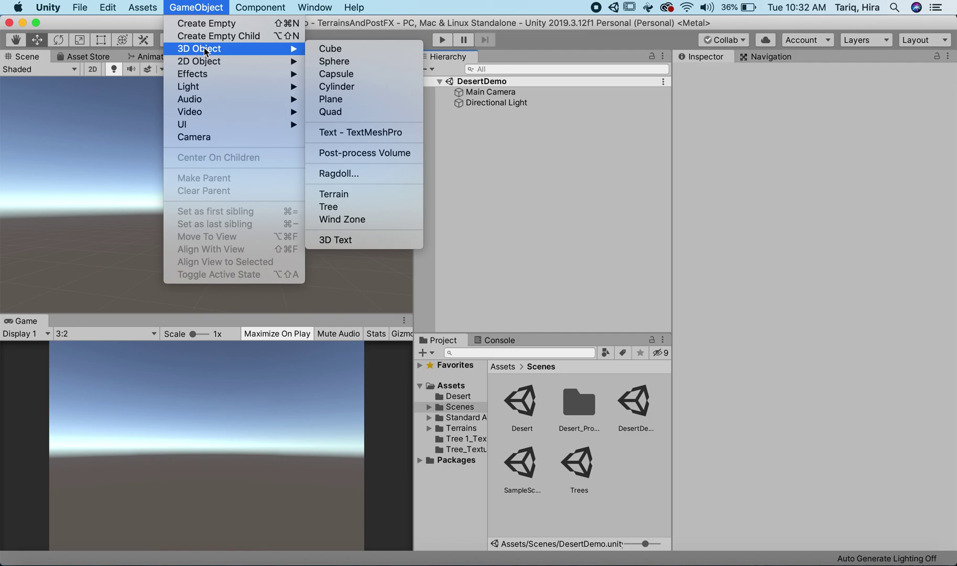
click(511, 177)
right_click(472, 123)
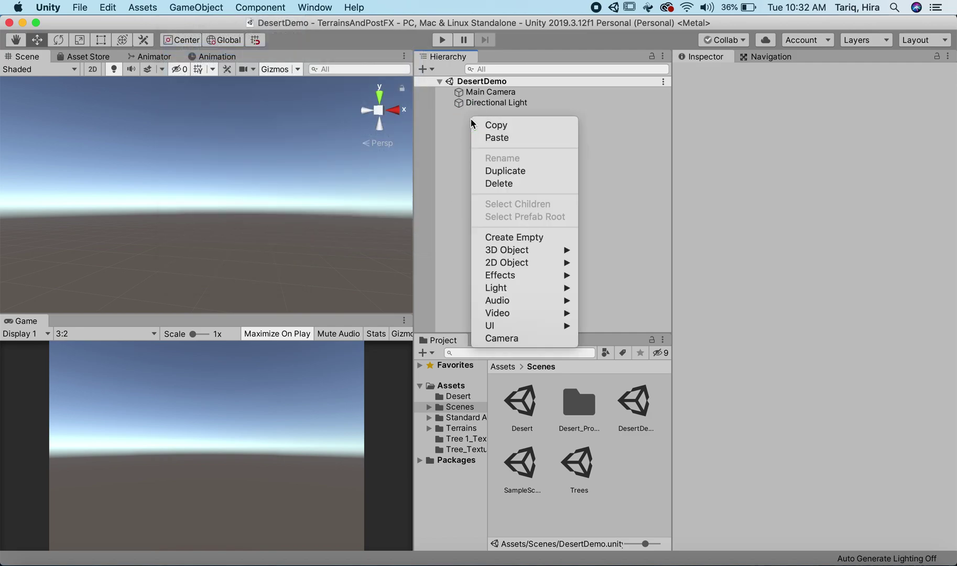
mouse_move(514, 252)
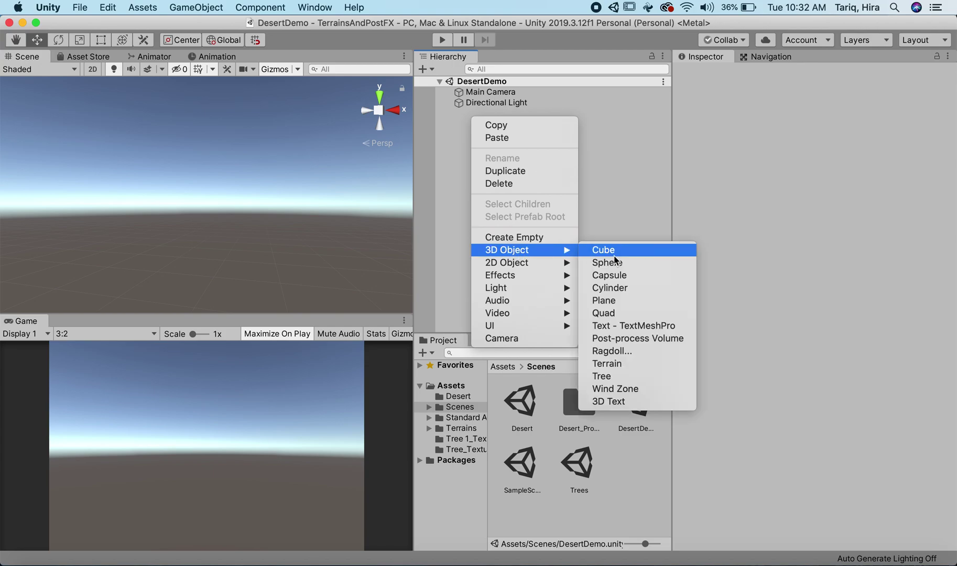
click(610, 363)
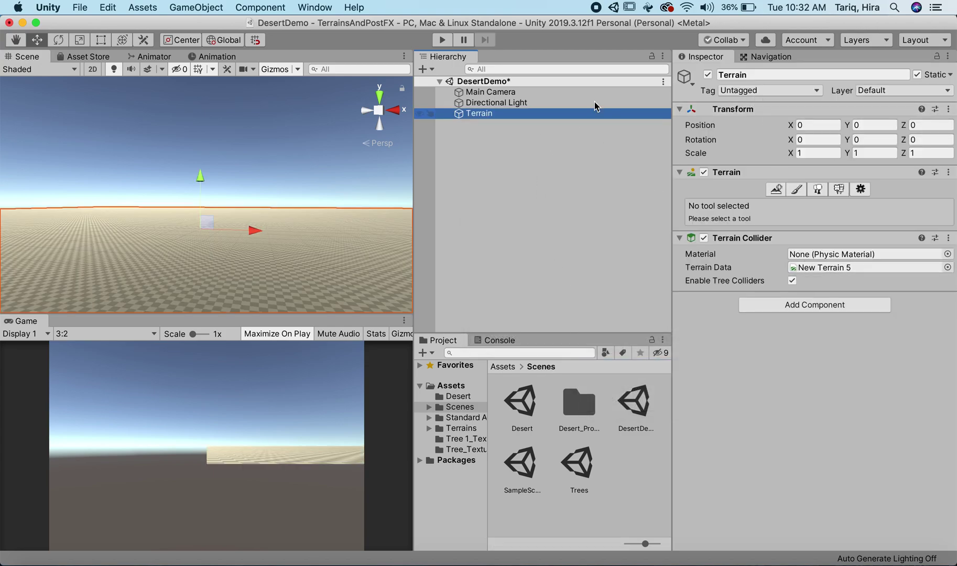
- Set terrain painting to Raise or Lower Terrain with a brush size of 45
alt+drag(216, 225, 188, 230)
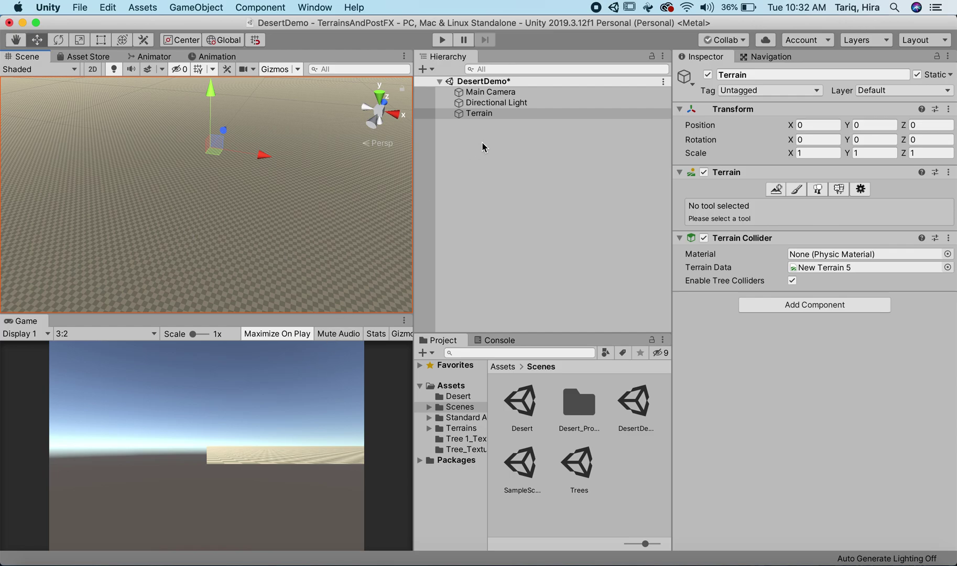
alt+drag(265, 238, 320, 217)
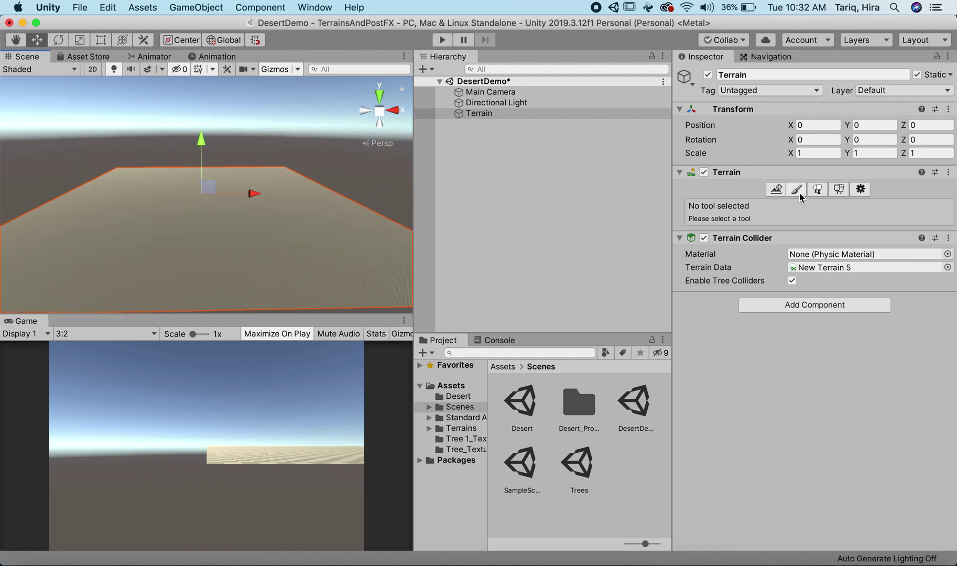
click(776, 189)
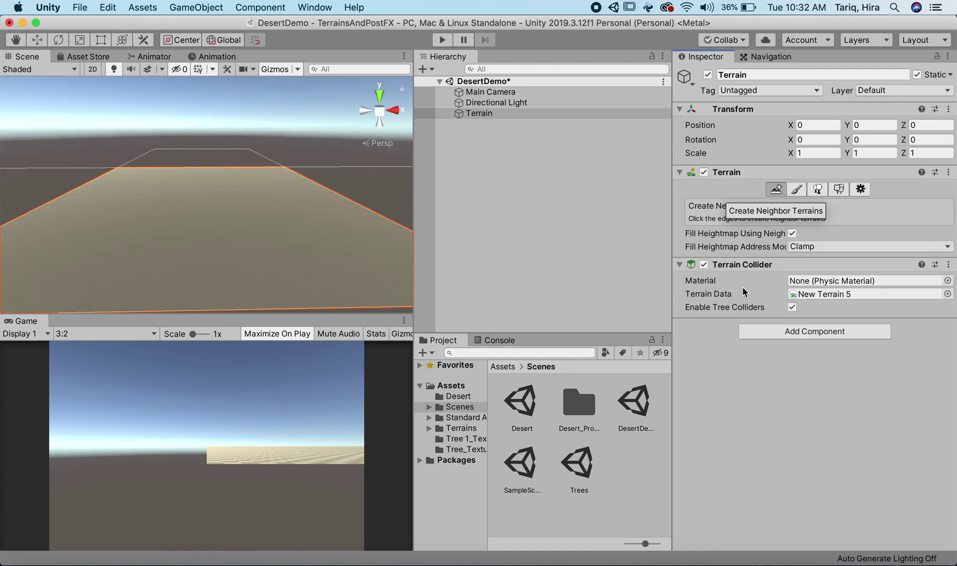
click(796, 189)
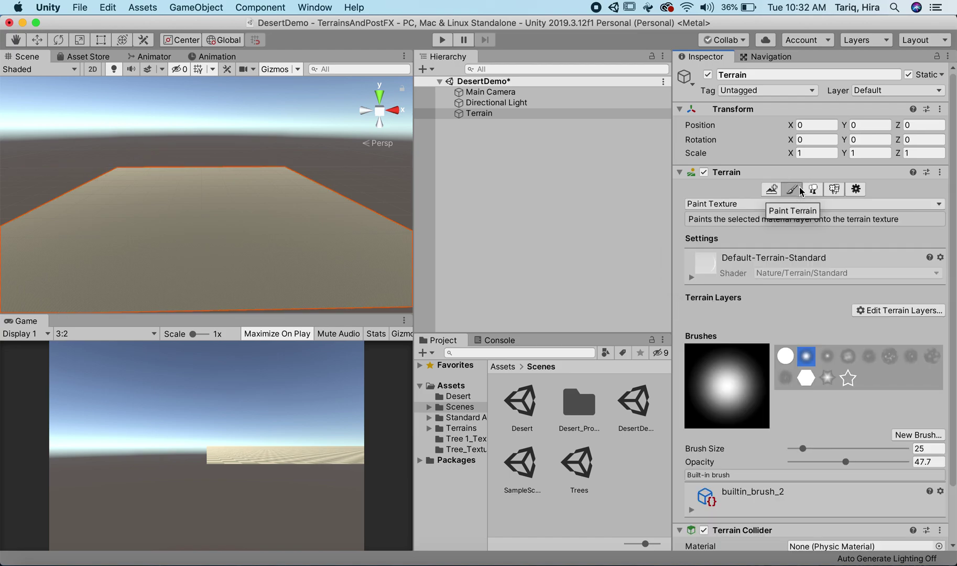
click(758, 204)
click(743, 183)
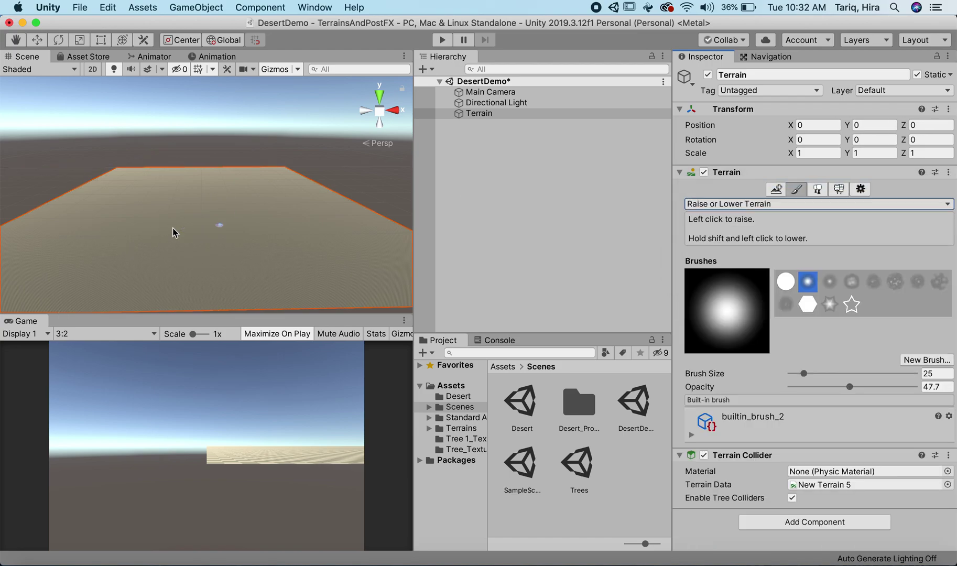
mouse_move(803, 373)
mouse_down()
mouse_move(864, 374)
mouse_move(808, 375)
mouse_up()
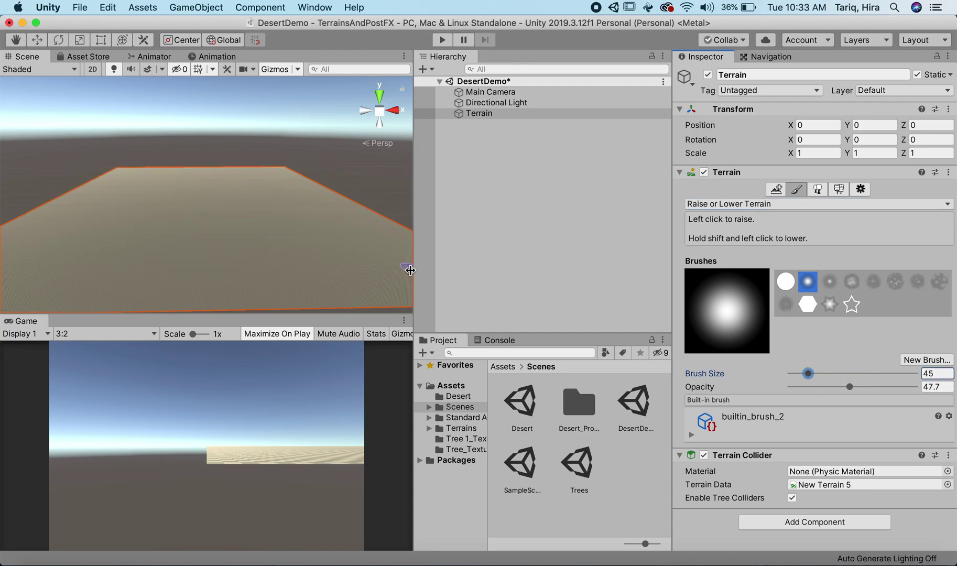
- Try raising a cluster of small mounds across the middle of the terrain, and undo them
click(124, 232)
click(162, 243)
click(175, 245)
click(167, 263)
click(186, 273)
click(215, 274)
click(206, 244)
click(227, 220)
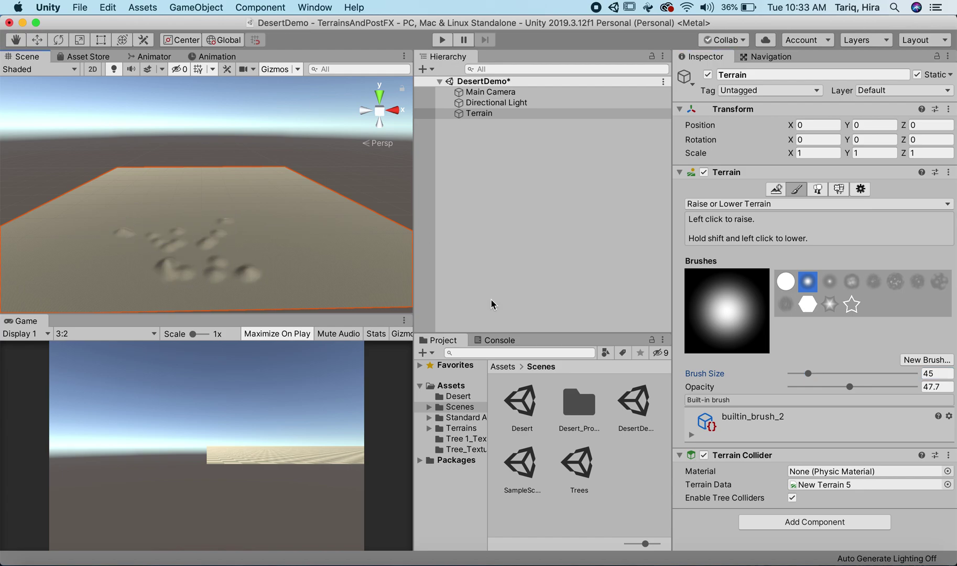
key(super+z)
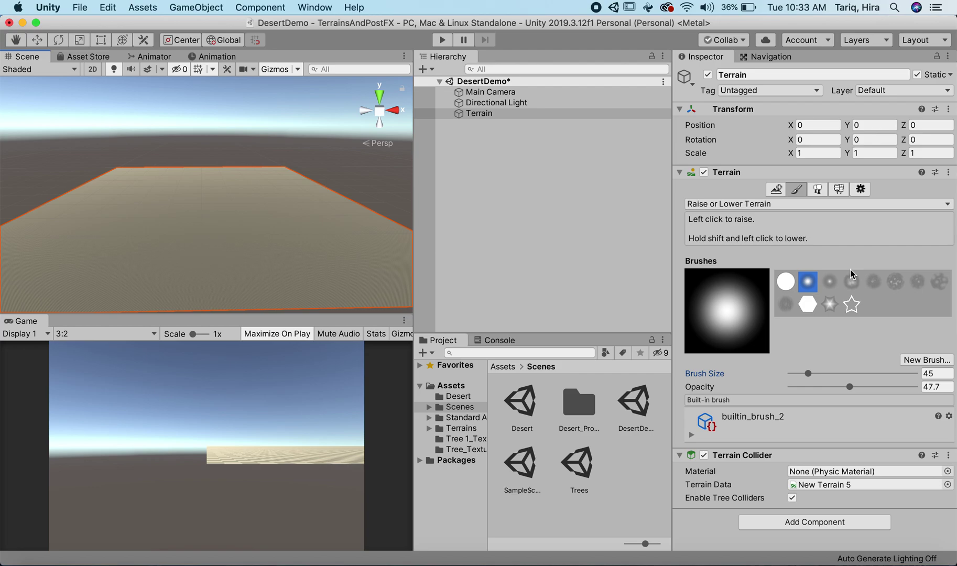
- Set the heightmap resolution to 1025 x 1025 in the terrain's settings
click(679, 173)
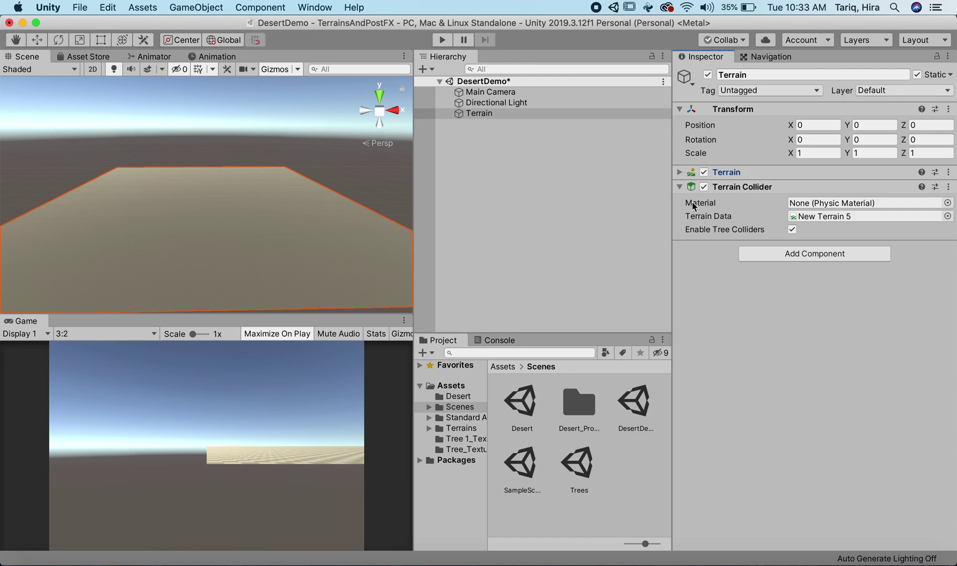
click(679, 172)
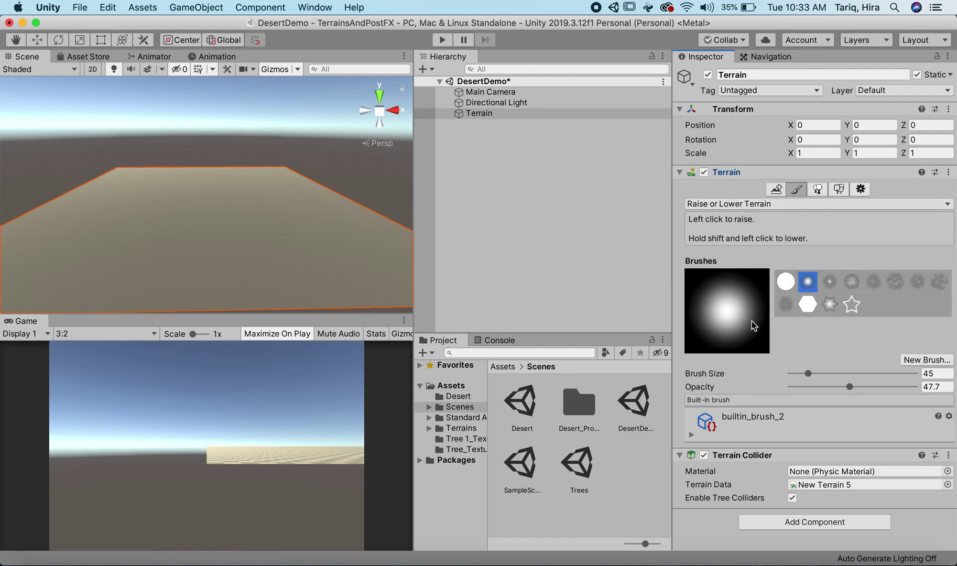
click(862, 190)
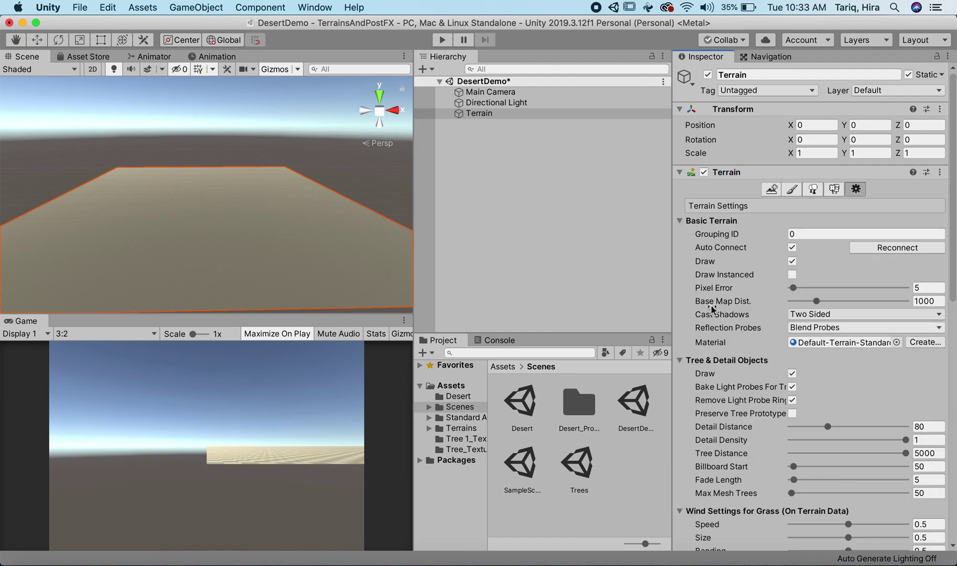
scroll(726, 343, down, 2)
scroll(723, 366, down, 10)
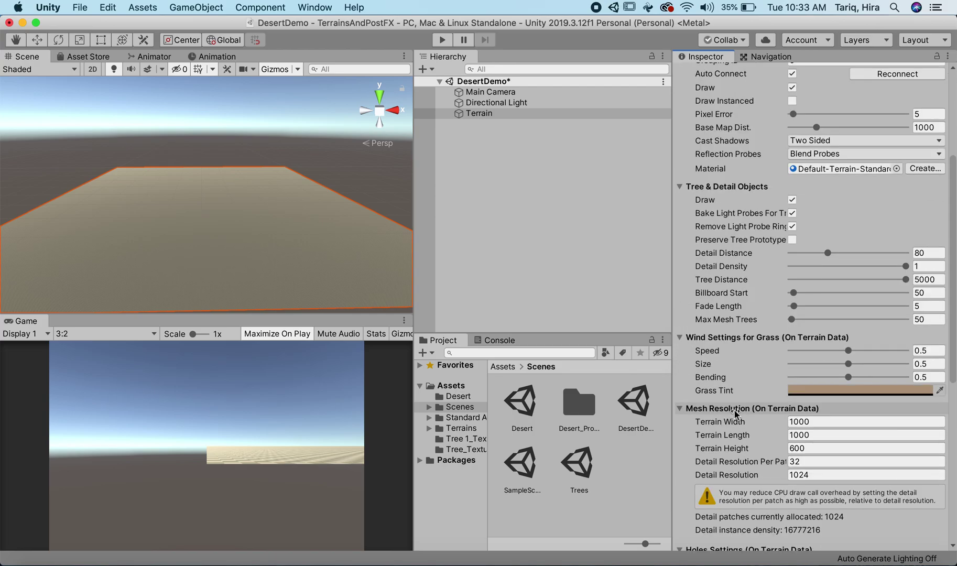
scroll(733, 418, down, 2)
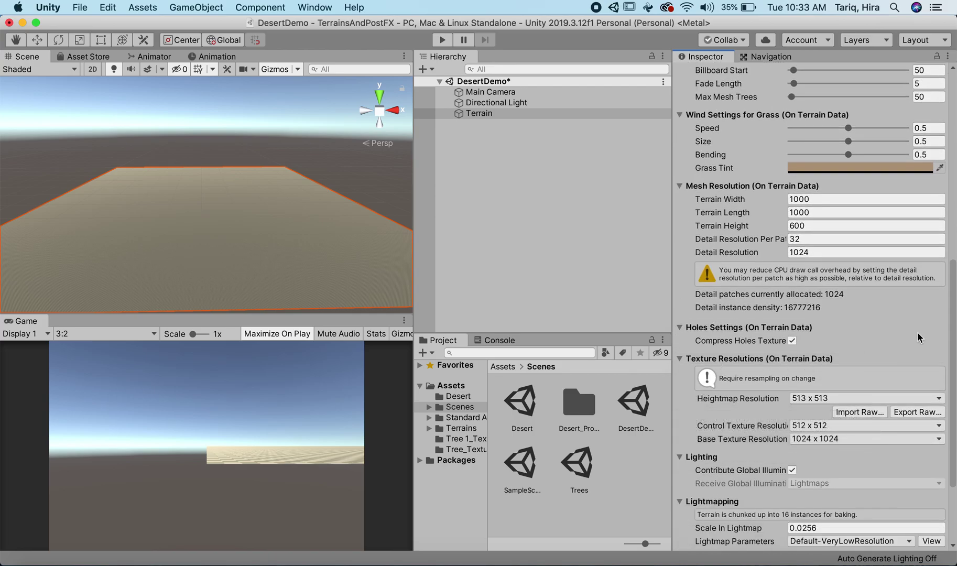
scroll(917, 333, down, 2)
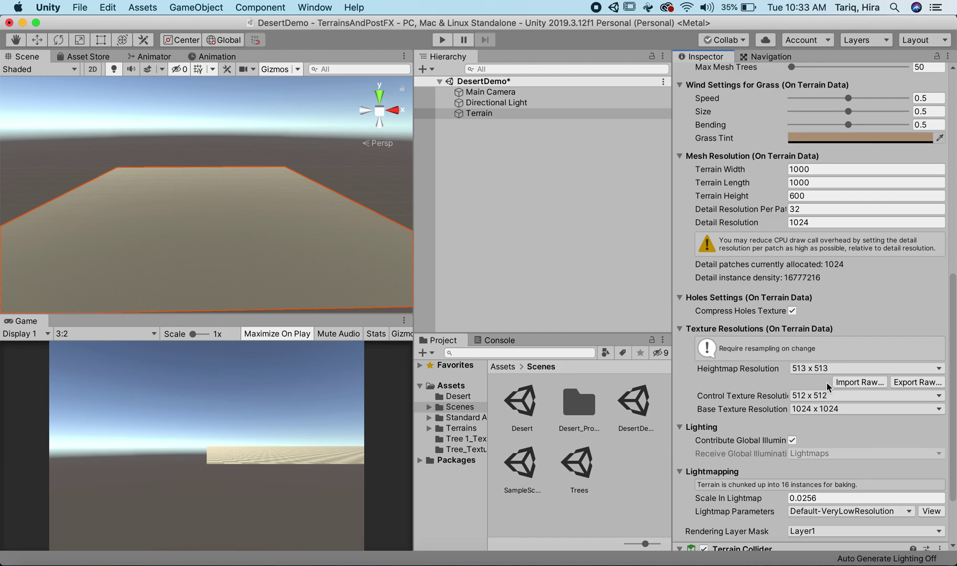
click(840, 370)
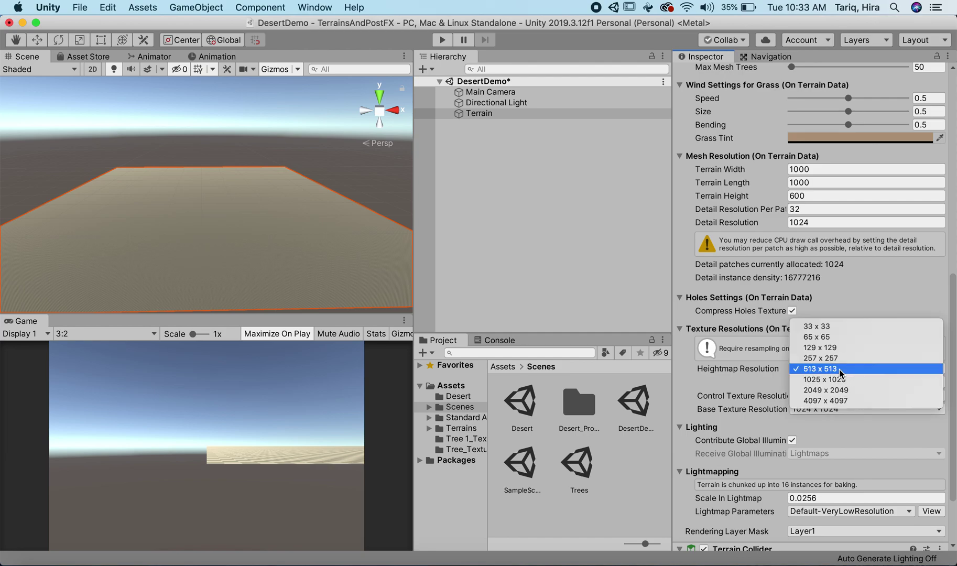
click(839, 379)
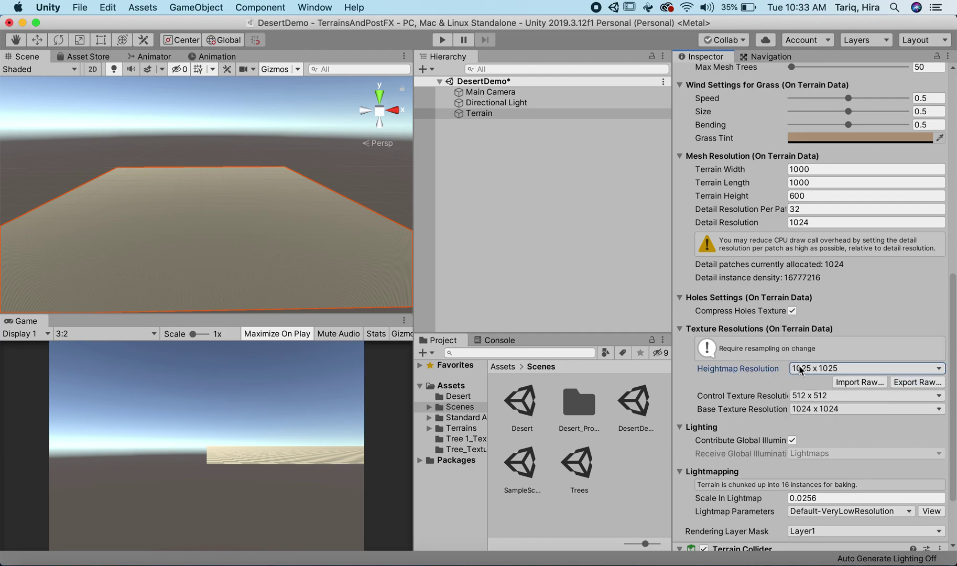
click(858, 383)
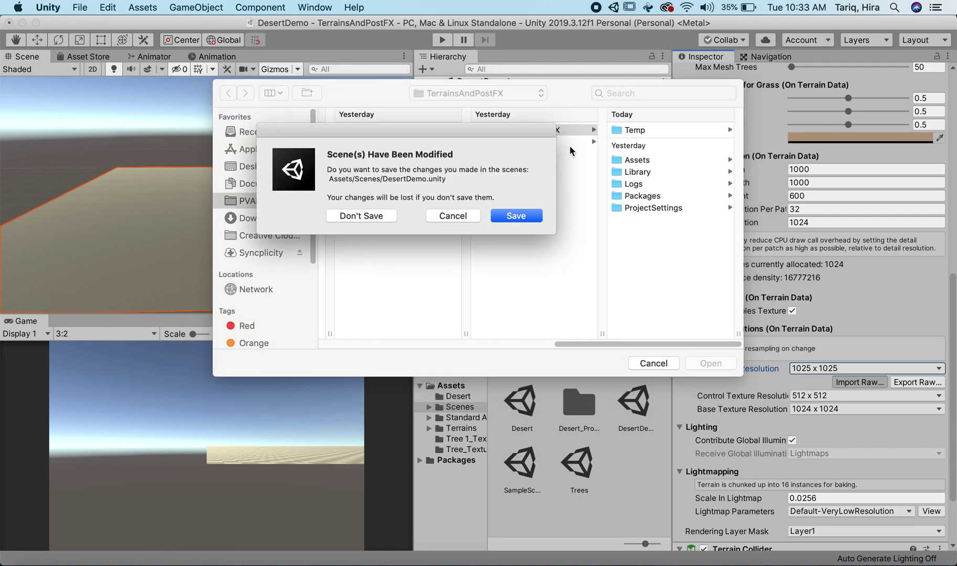
click(452, 217)
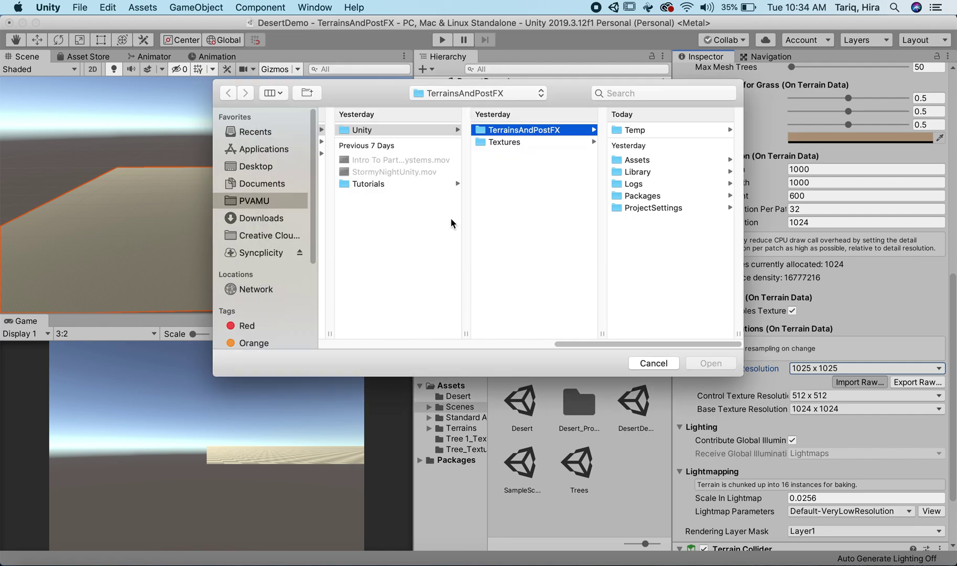
key(Escape)
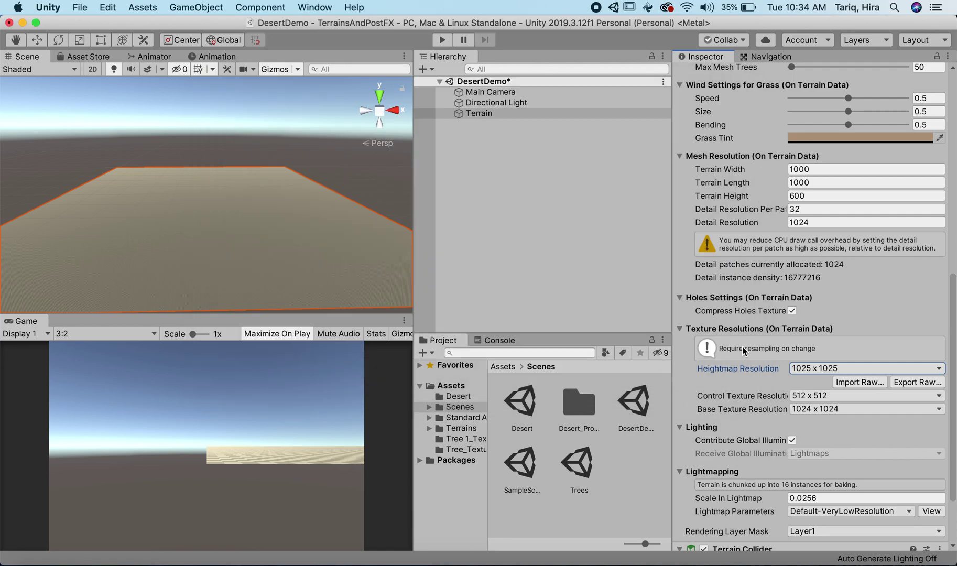
- Switch to Finder and locate Valley.raw in the Particle Systems project's Assets/Terrains/Desert folder, under PVAMU/Personal Development/Unity
click(33, 563)
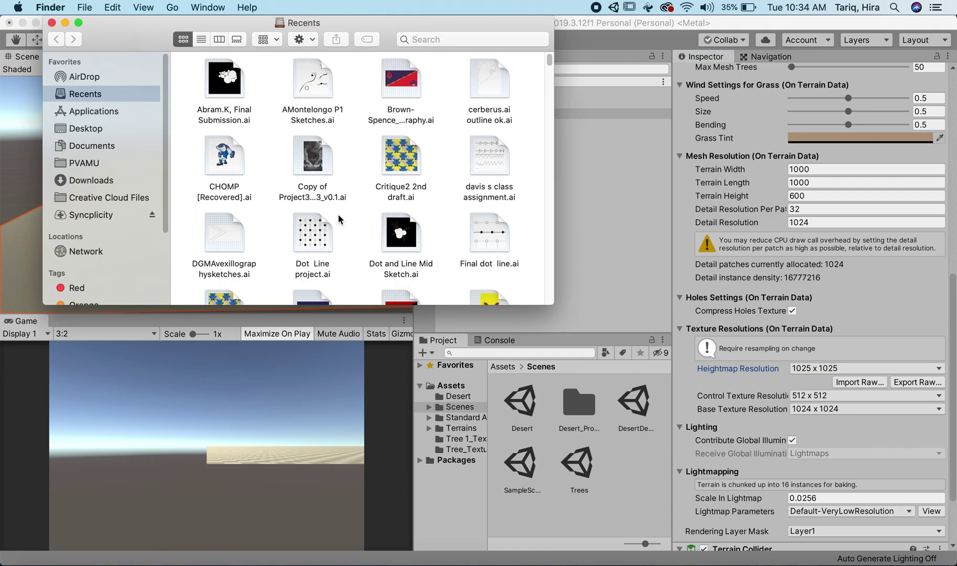
click(88, 164)
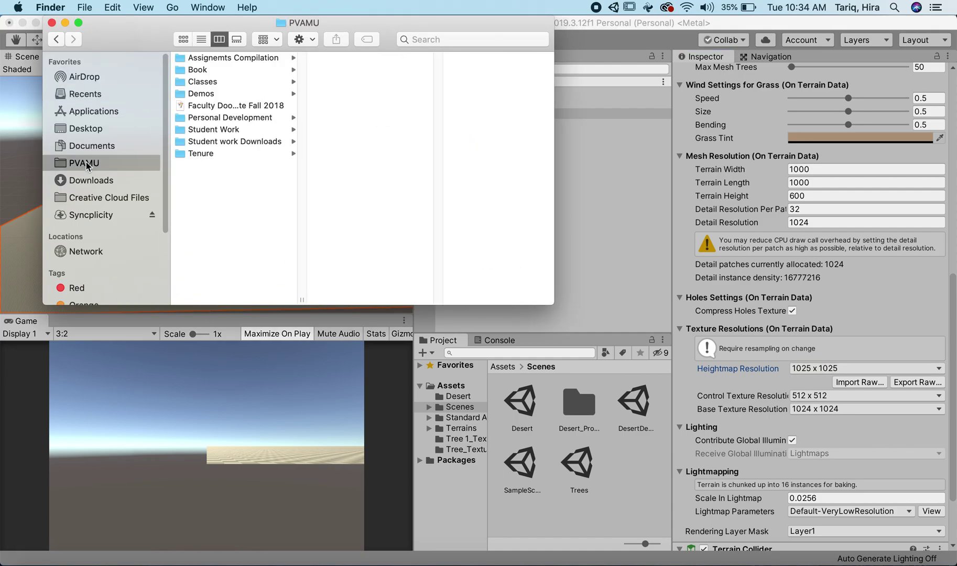
click(236, 117)
click(344, 82)
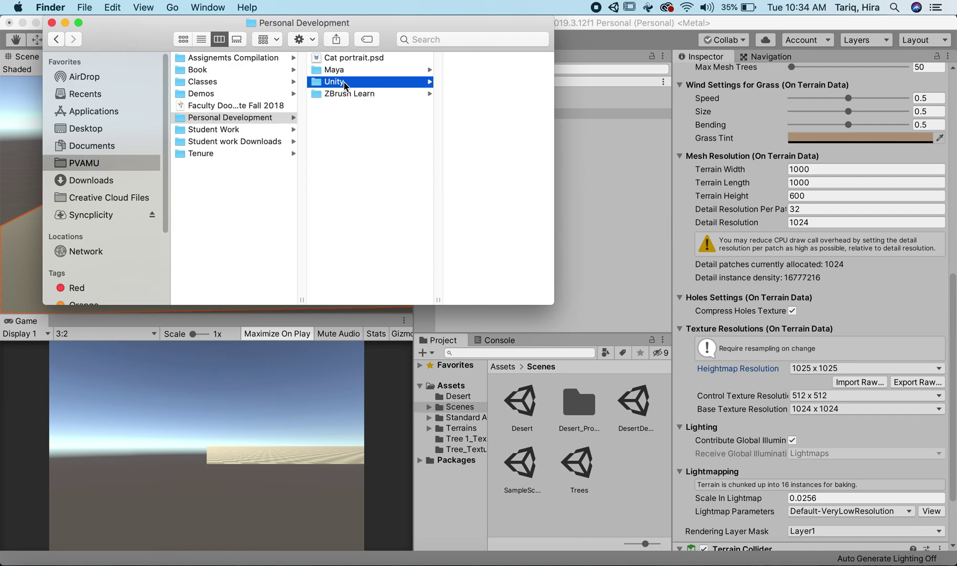
click(478, 95)
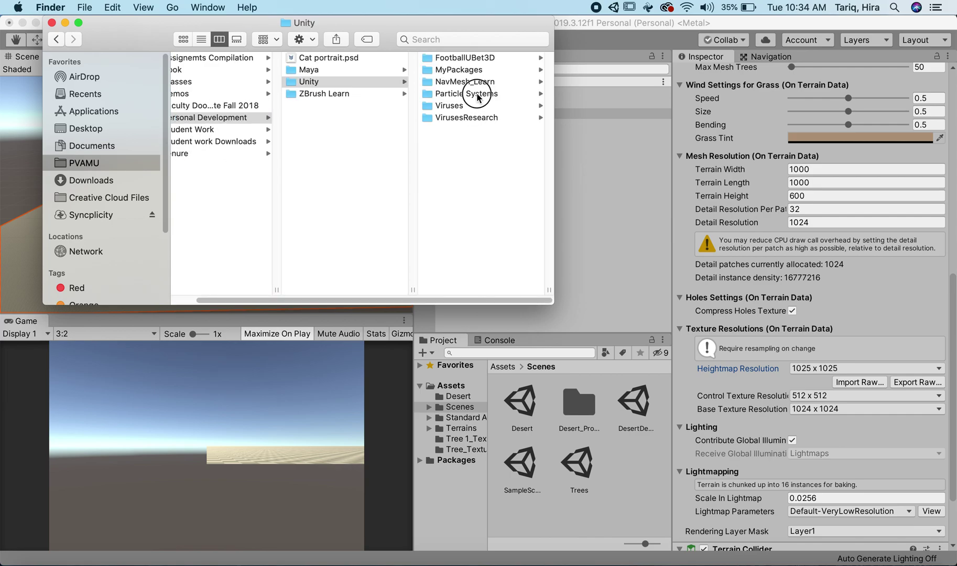
click(454, 58)
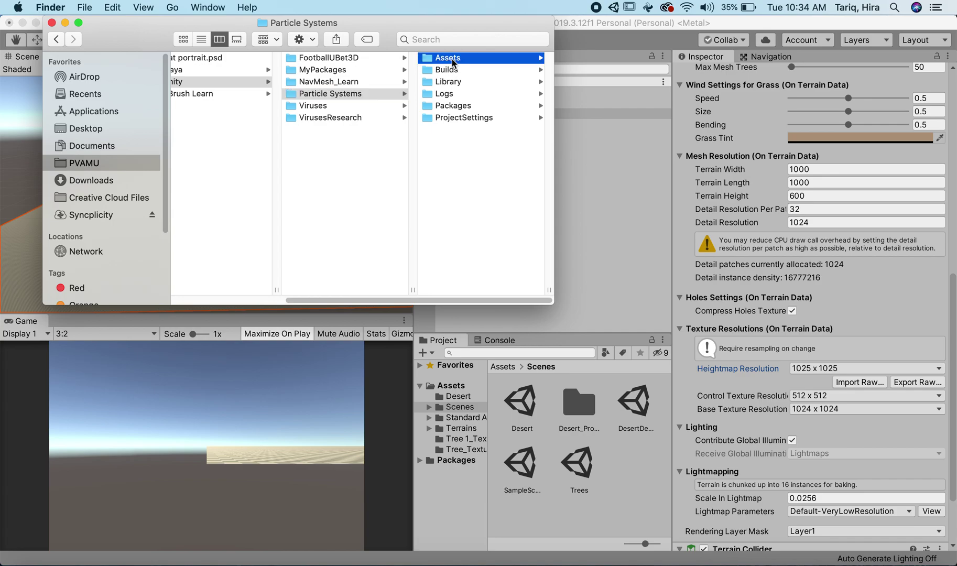
click(454, 202)
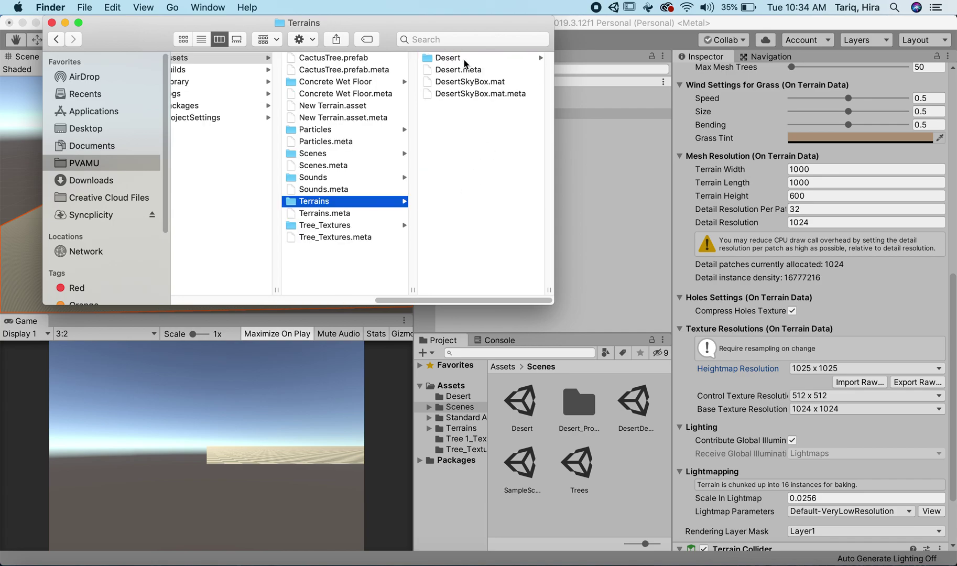
click(463, 61)
click(440, 177)
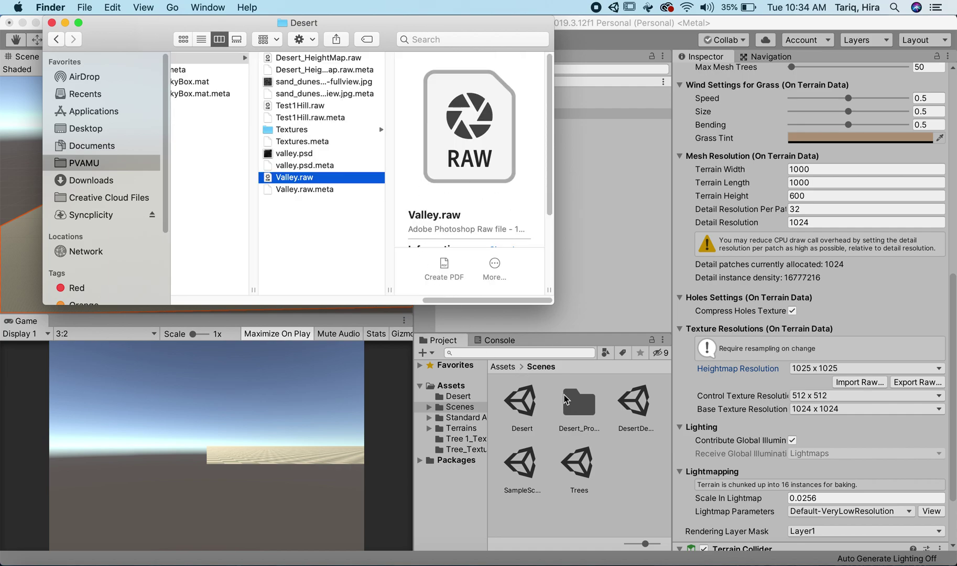
- Copy Valley.raw from Finder into the Unity project's Assets/Terrains/Desert folder and select the imported asset
click(459, 433)
double_click(517, 403)
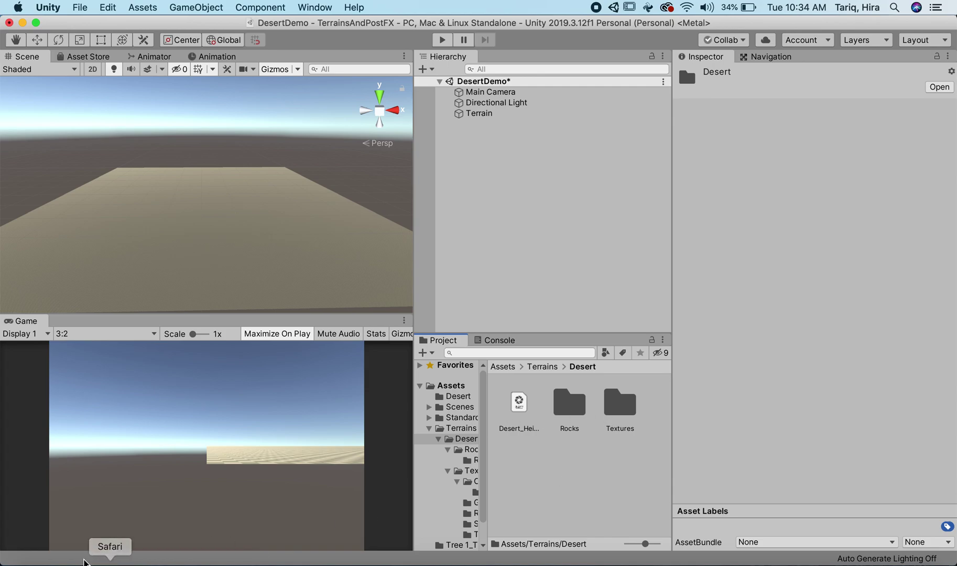
click(33, 558)
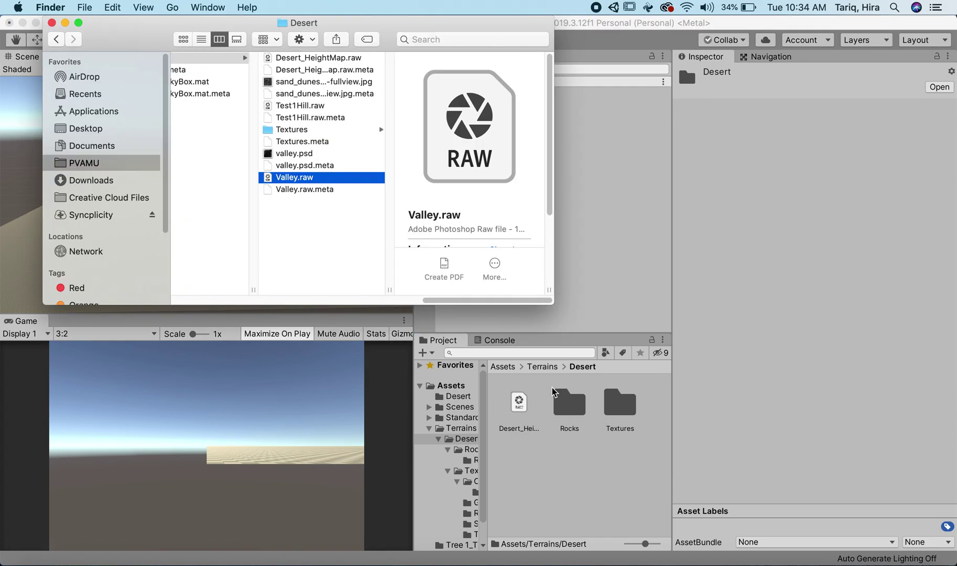
drag(342, 179, 572, 461)
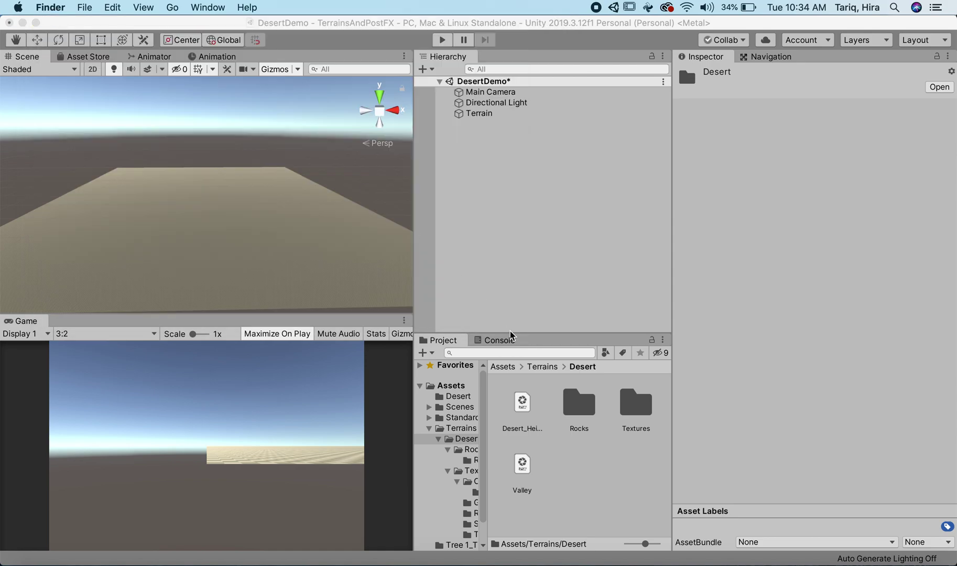
click(611, 480)
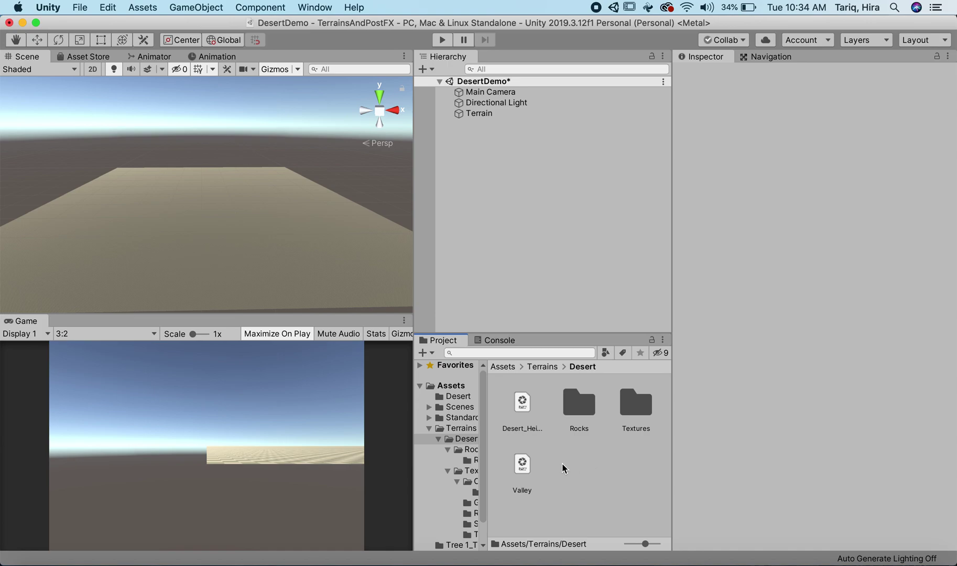
click(521, 461)
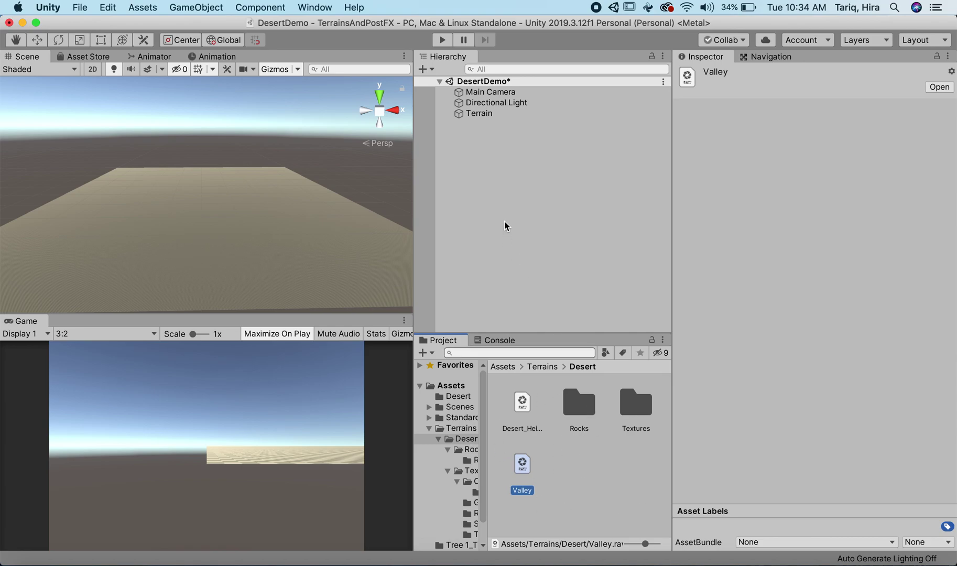
- Start a raw heightmap import for the Terrain object, choosing Assets/Terrains/Desert/Valley.raw as the source file
click(490, 114)
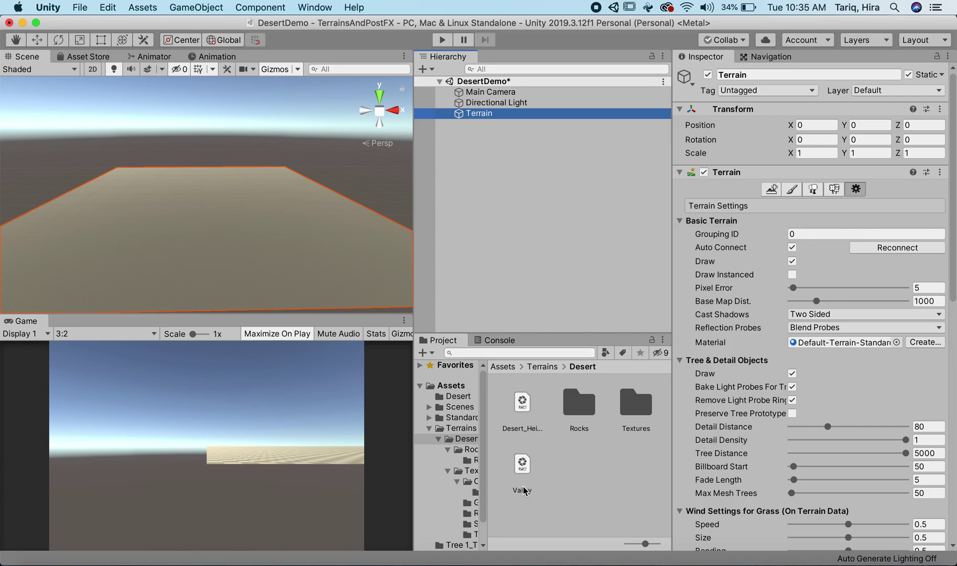
scroll(736, 385, down, 10)
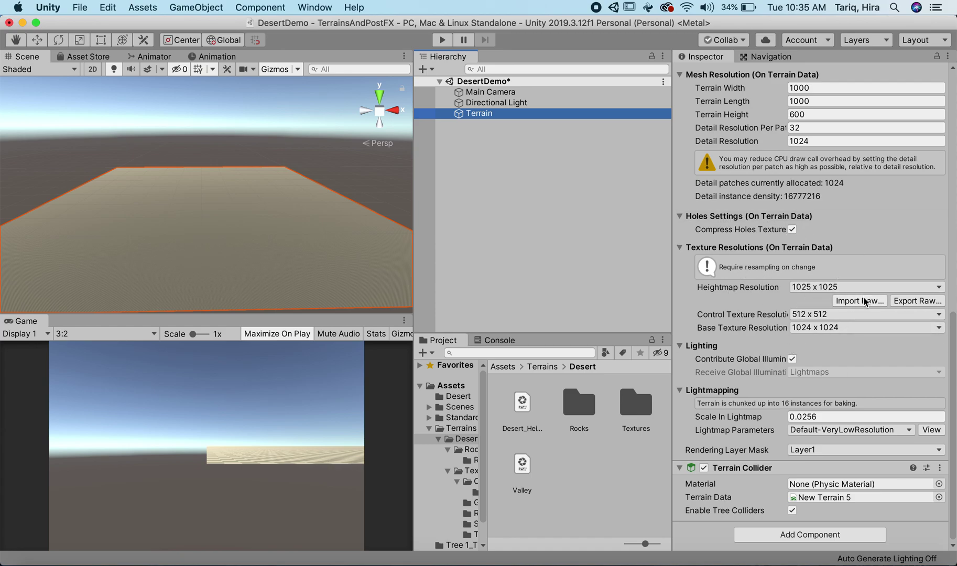
click(805, 285)
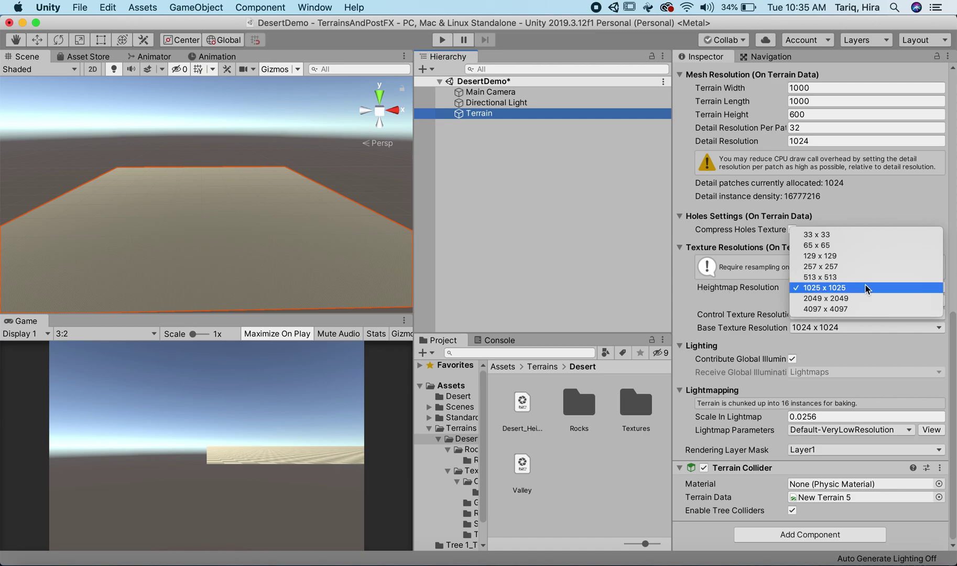
click(758, 270)
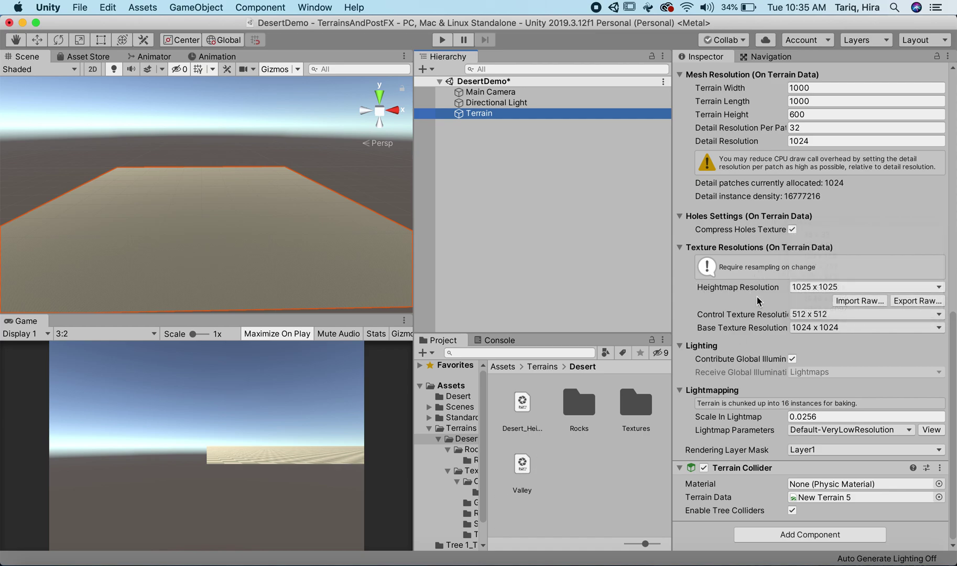
click(860, 302)
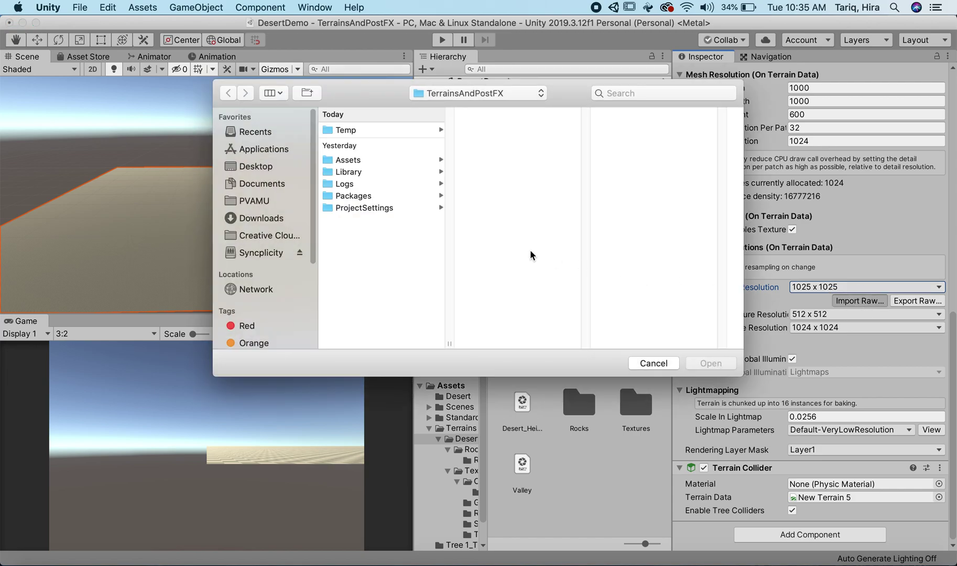
click(354, 160)
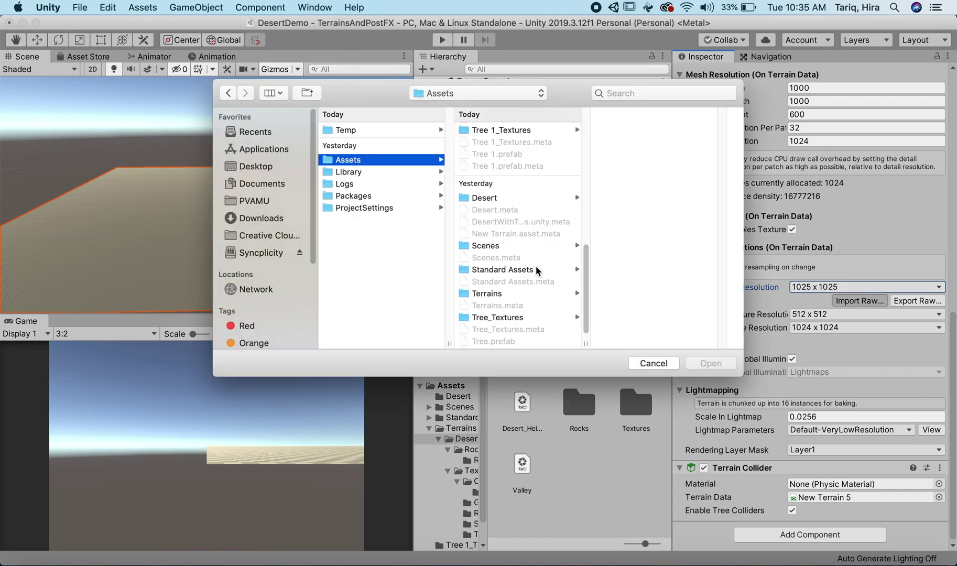
click(527, 295)
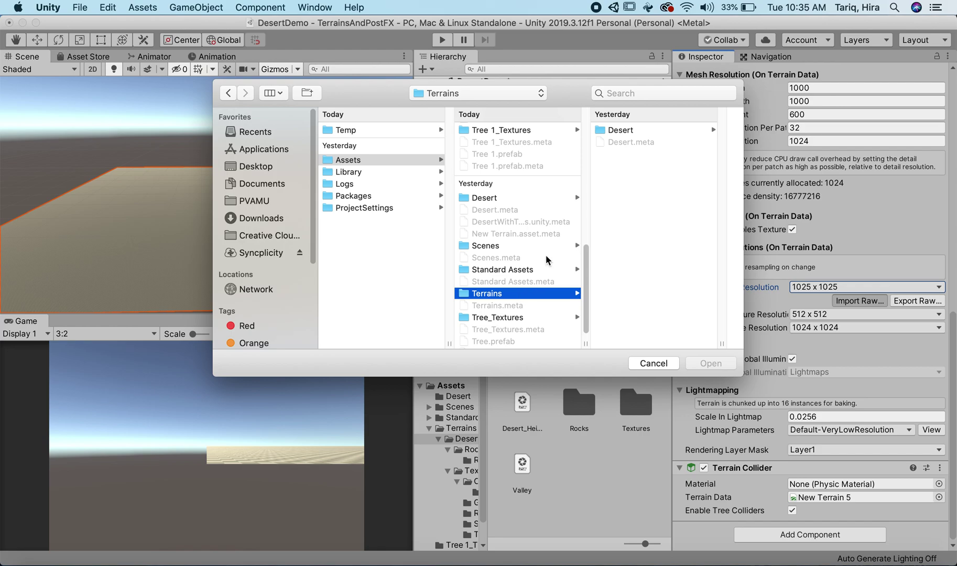
click(621, 131)
click(650, 157)
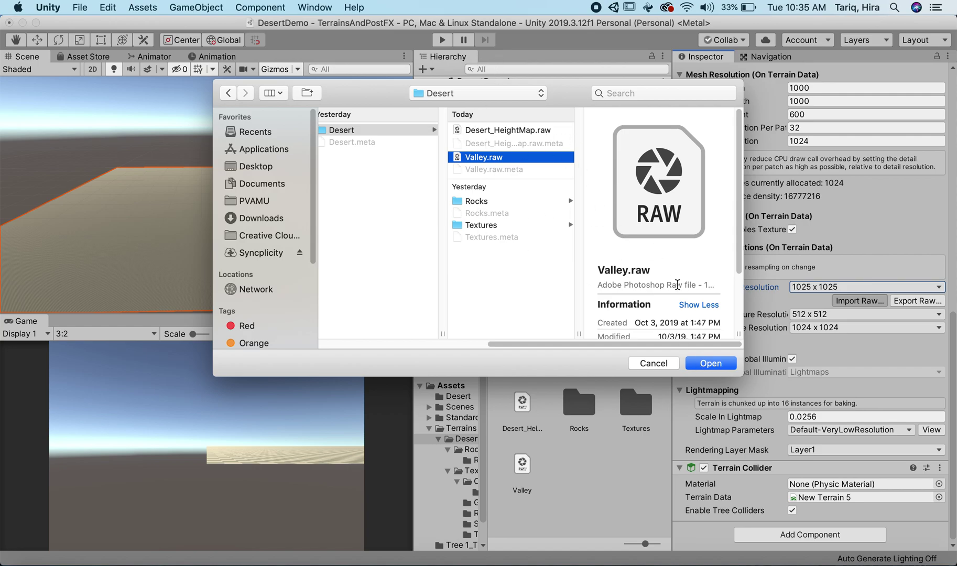
click(710, 363)
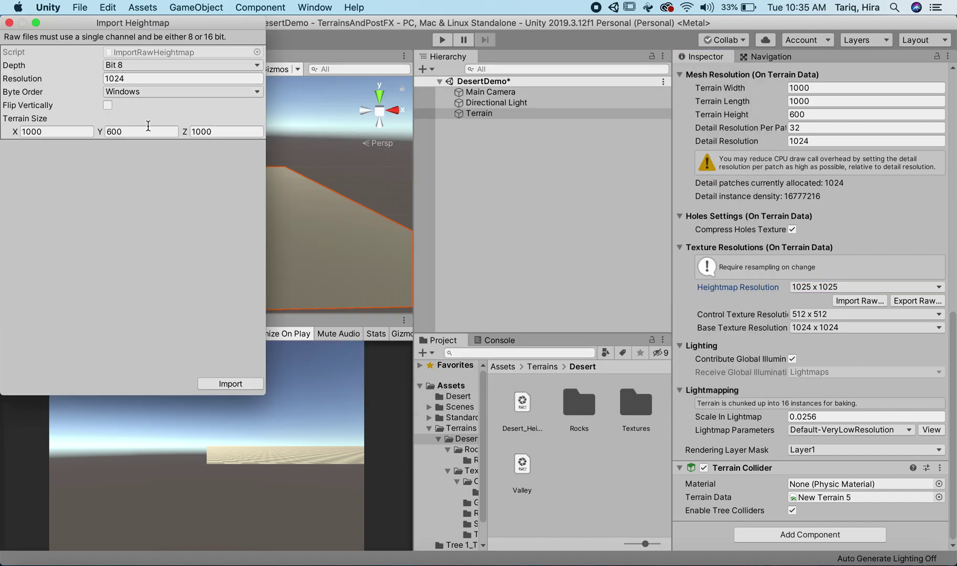
- Set the heightmap import's terrain size Y to 120 and import the heightmap
click(121, 131)
text(120)
click(231, 384)
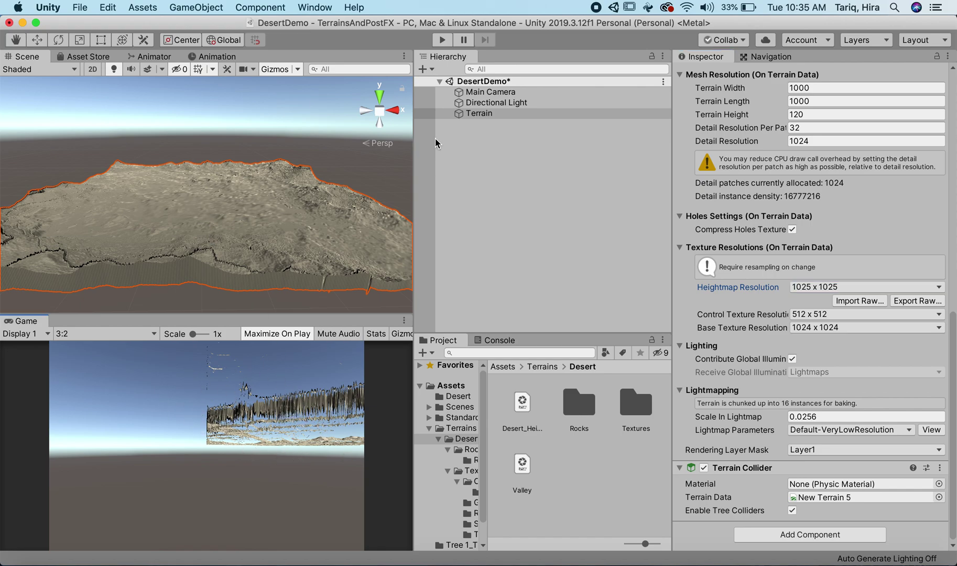
- Examine the imported valley terrain from several sides, from above and from near ground level
click(486, 95)
scroll(126, 252, down, 2)
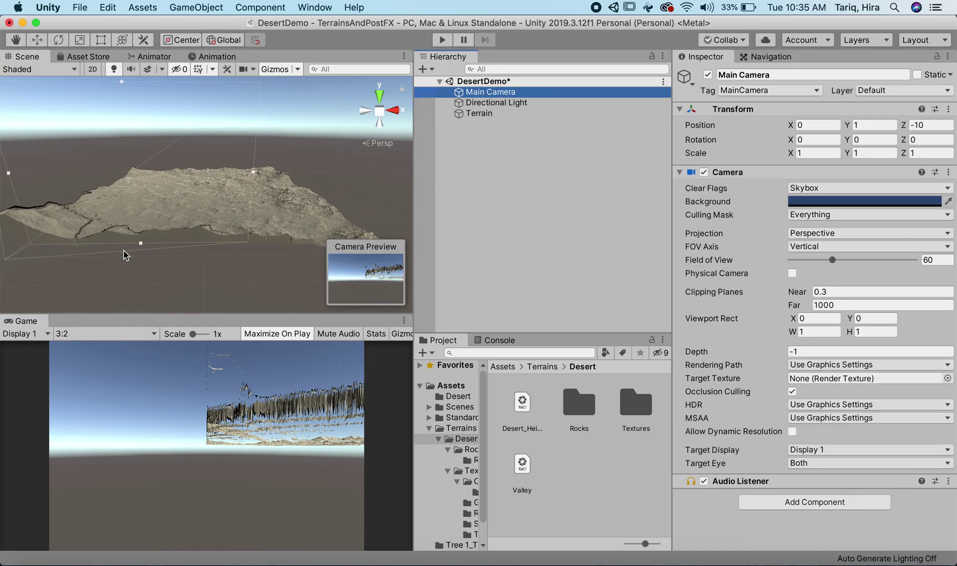
right_drag(218, 220, 309, 161)
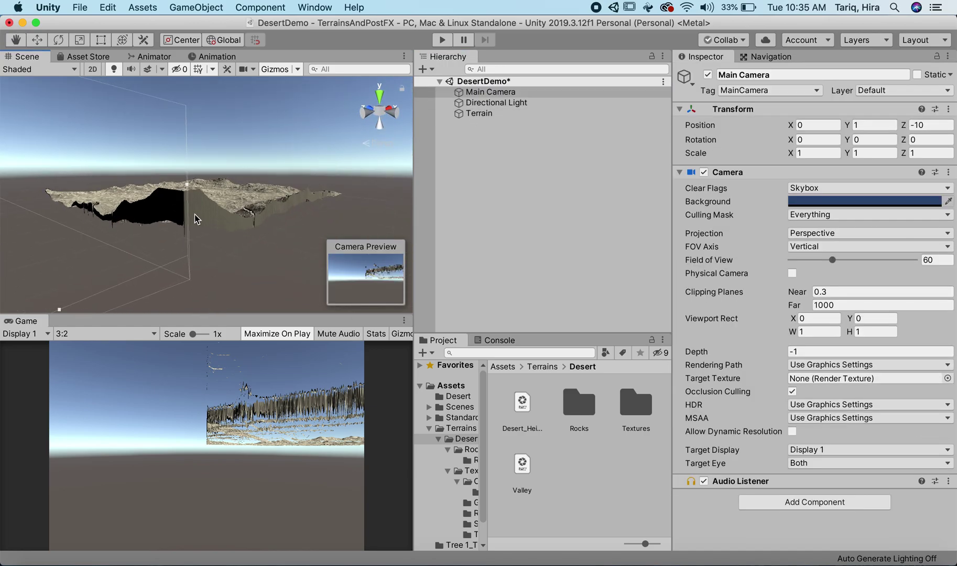
scroll(189, 222, up, 2)
right_drag(81, 208, 39, 156)
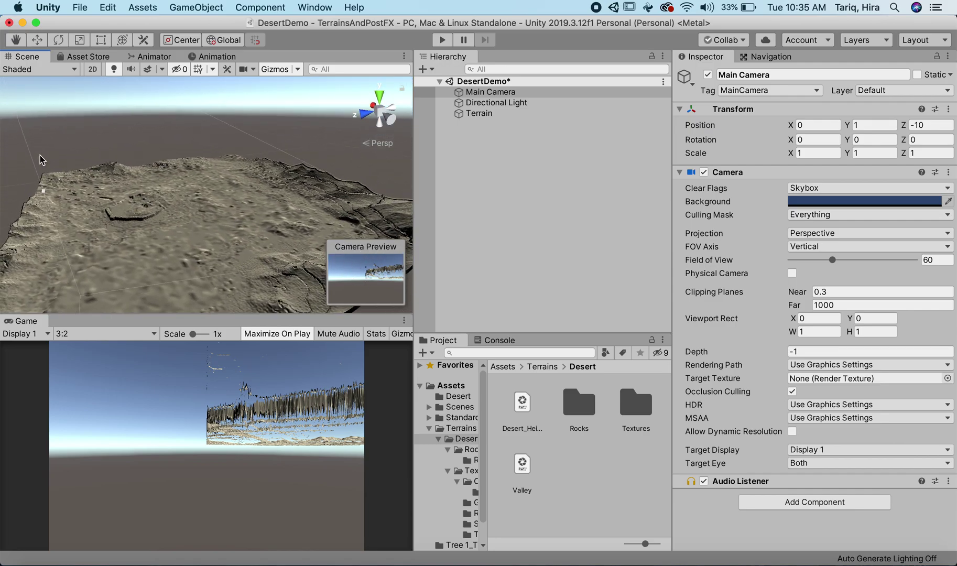
right_drag(91, 183, 417, 212)
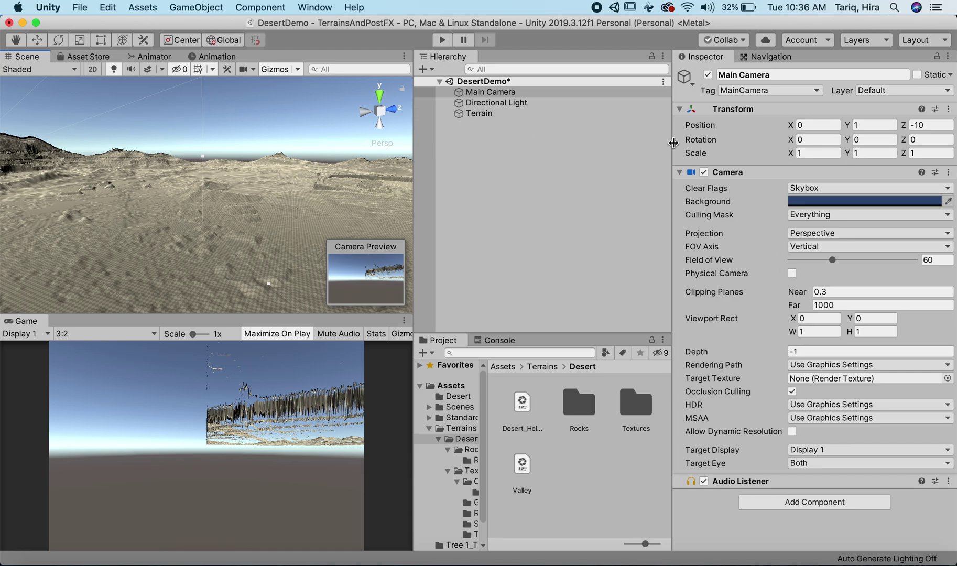
- Try a terrain height of 200 in the Terrain's mesh resolution settings and view the mountains from another angle
click(490, 113)
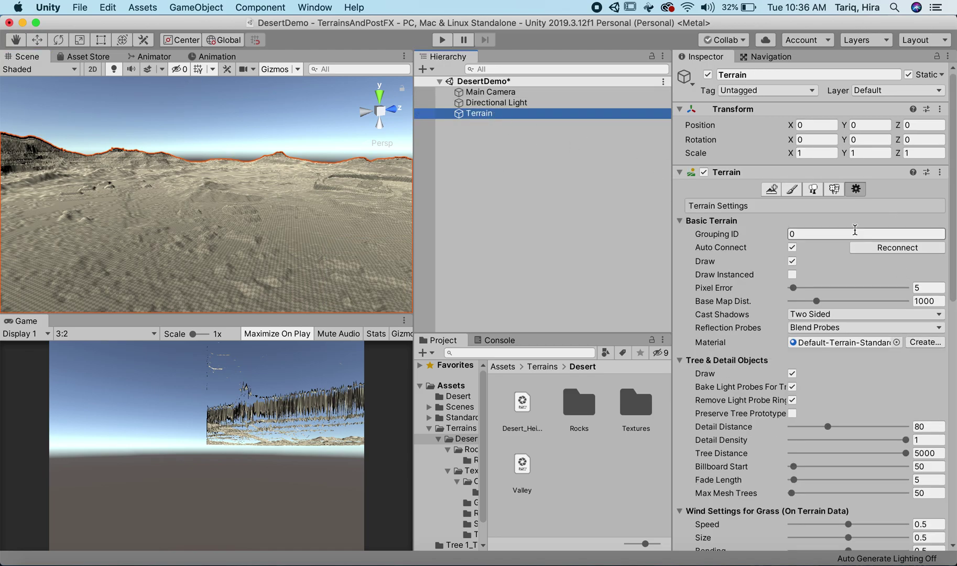
scroll(845, 358, down, 10)
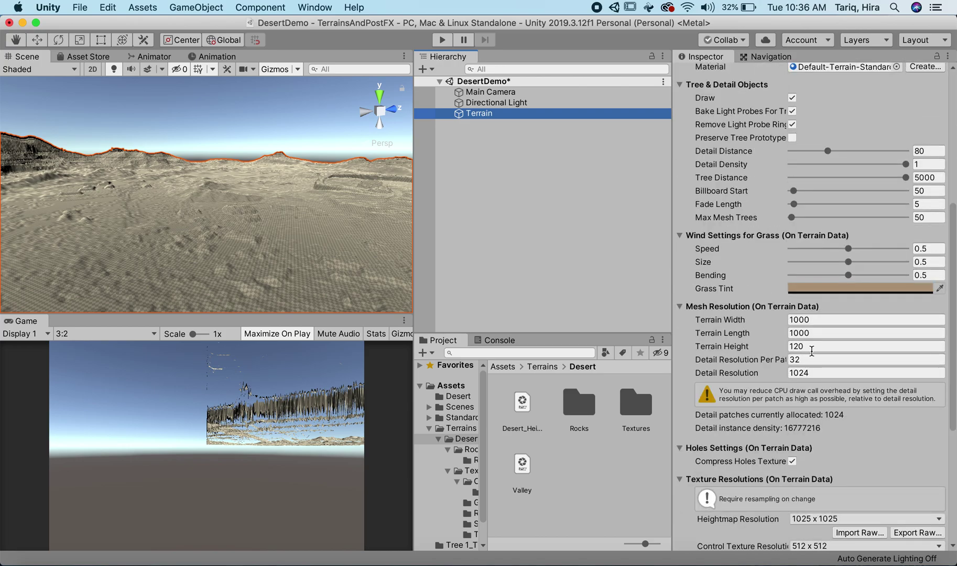
click(762, 346)
double_click(890, 351)
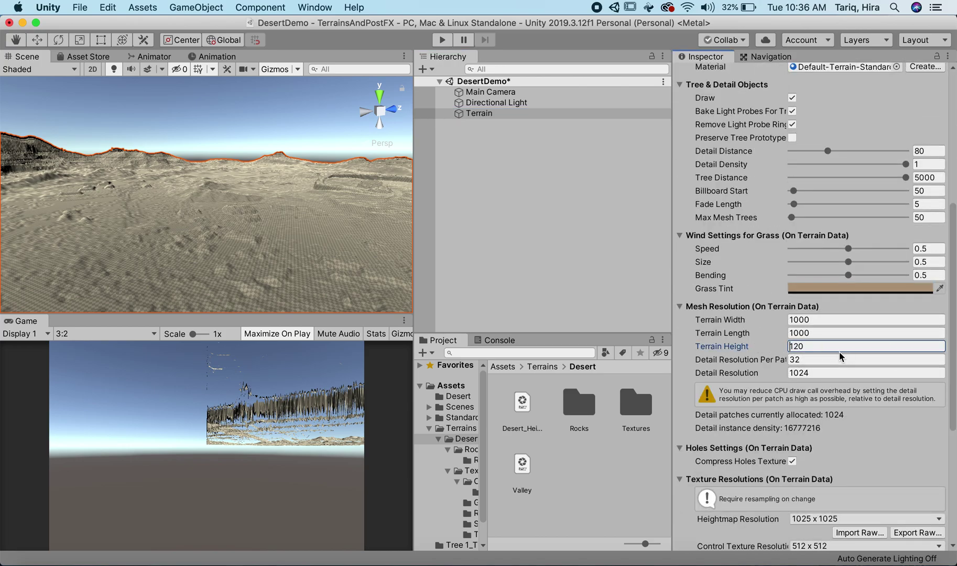
text(200)
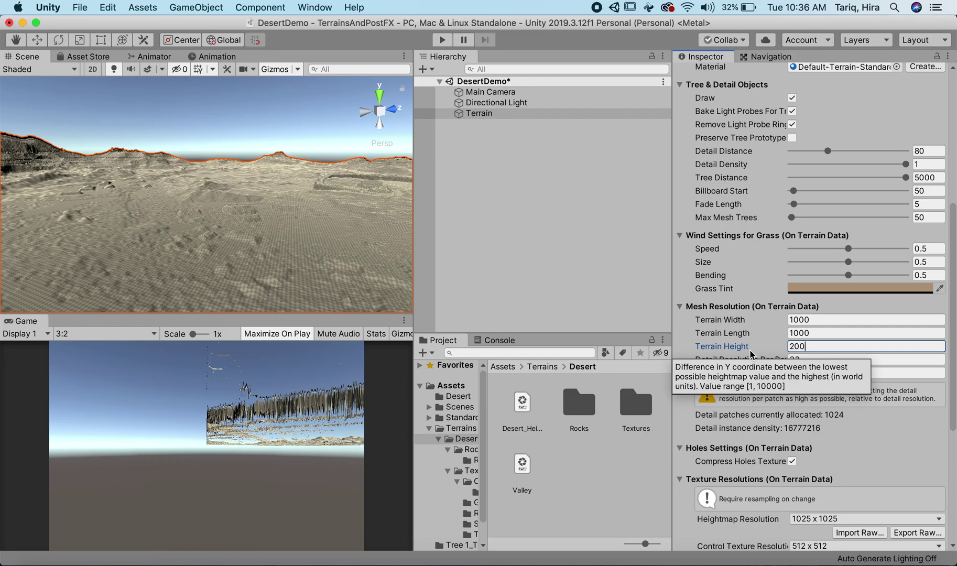
key(Return)
alt+drag(289, 165, 12, 166)
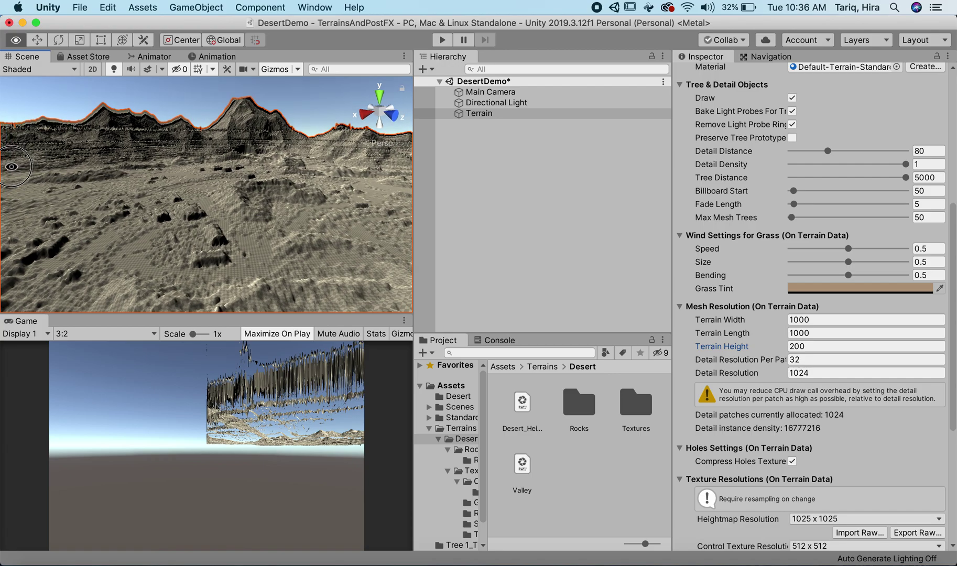
- Try a flatter landscape with the terrain height set to 100
click(810, 350)
double_click(815, 346)
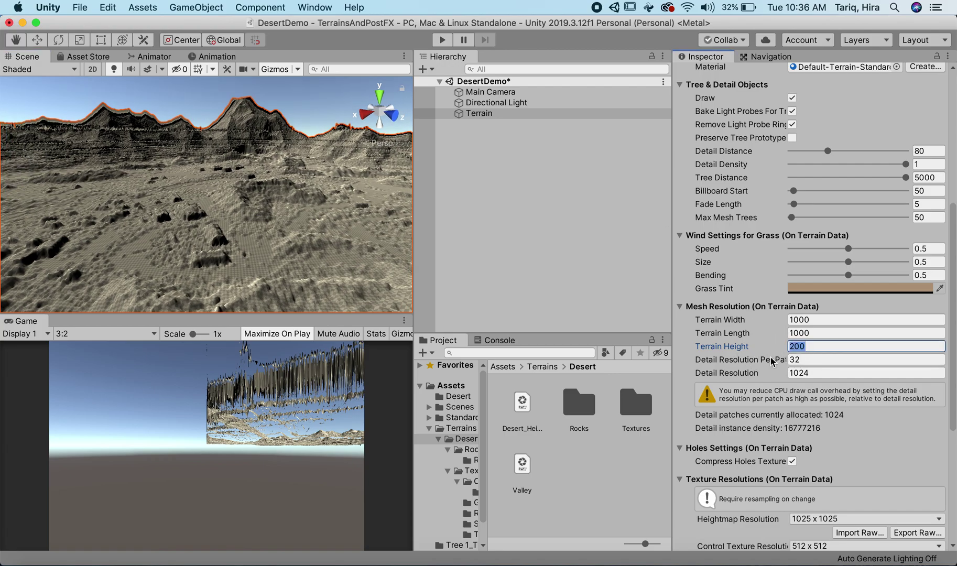
text(100)
key(Return)
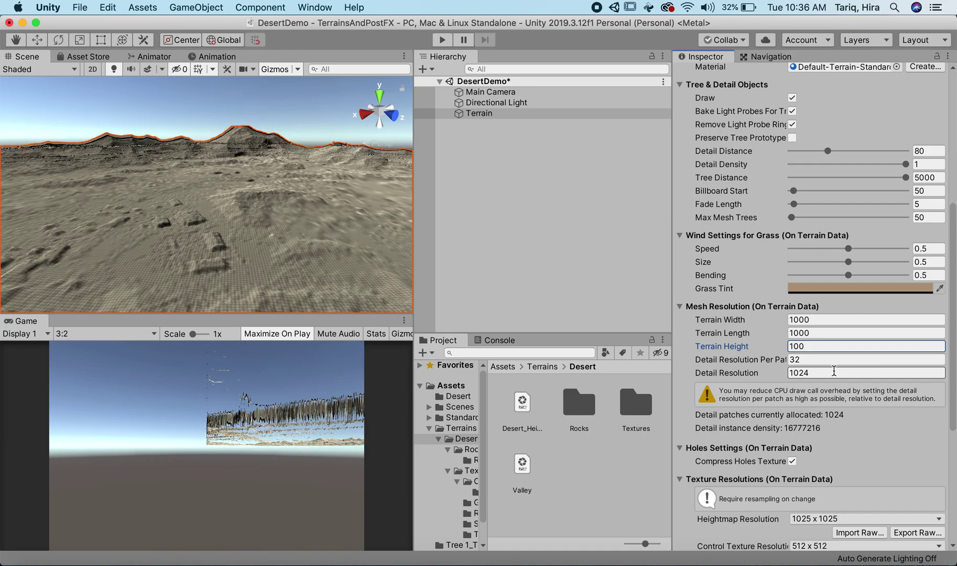
- Set the terrain height to 120 in the mesh resolution settings
double_click(815, 346)
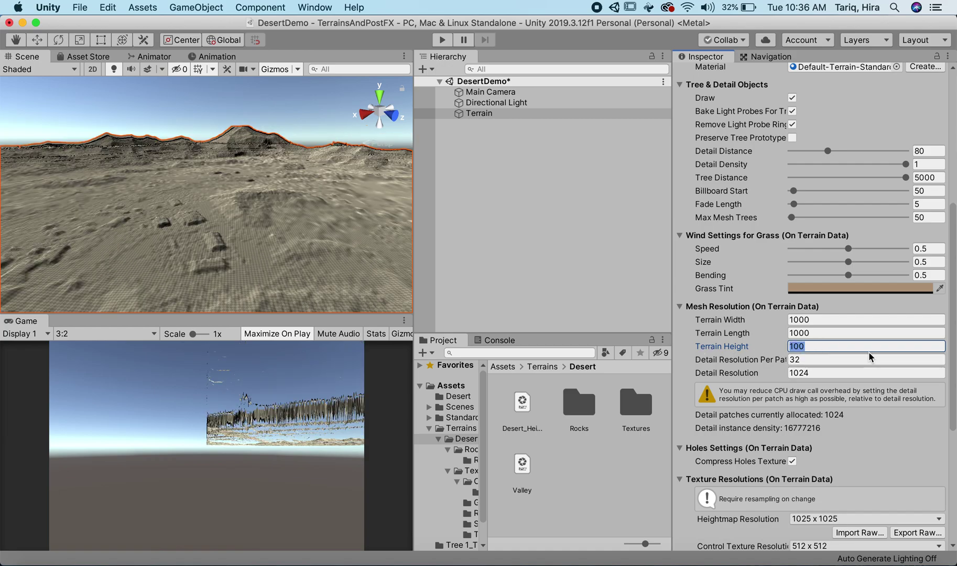
text(120)
key(Return)
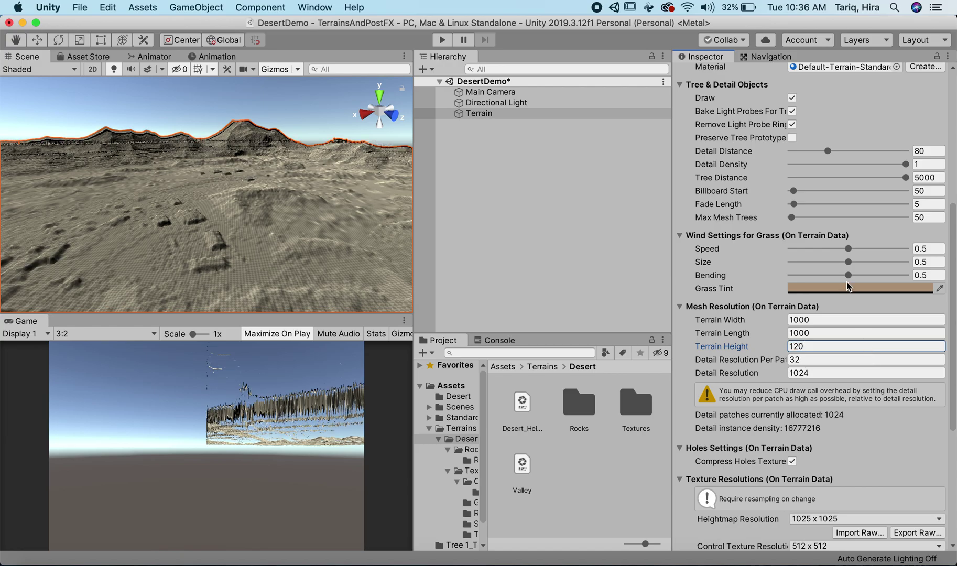
- Switch the Terrain object's painting tool to Paint Texture
alt+drag(182, 204, 361, 173)
click(282, 115)
alt+drag(314, 213, 109, 227)
alt+drag(213, 200, 348, 197)
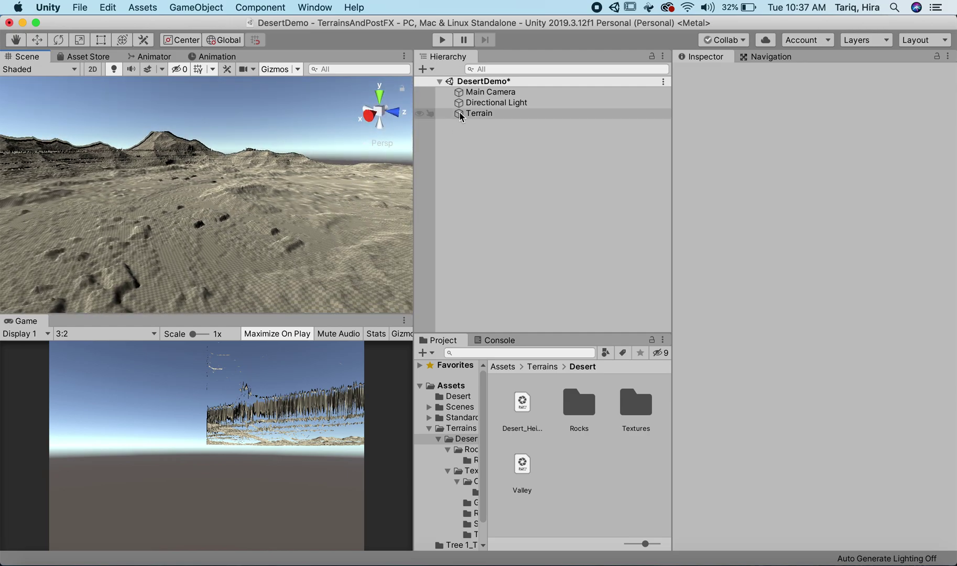
click(491, 116)
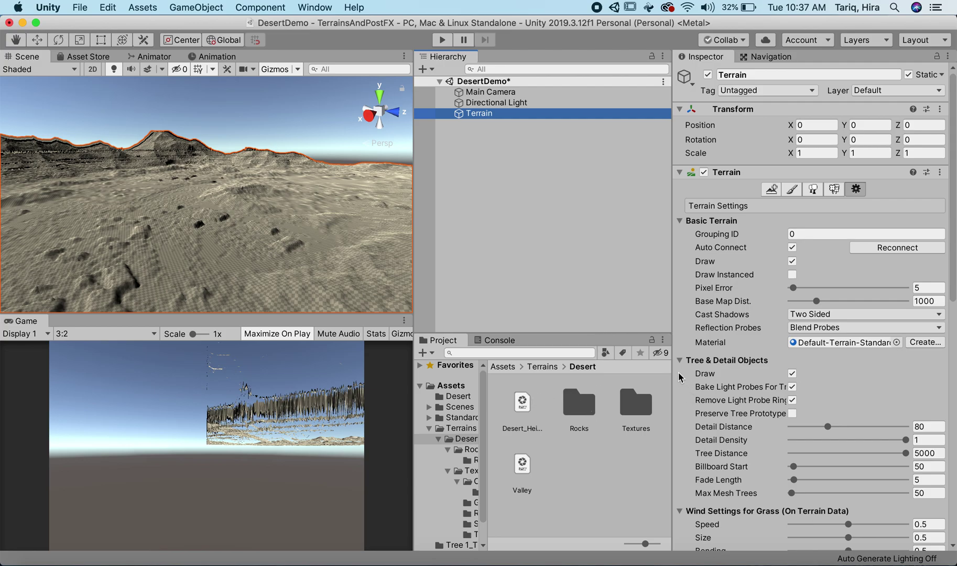
click(792, 192)
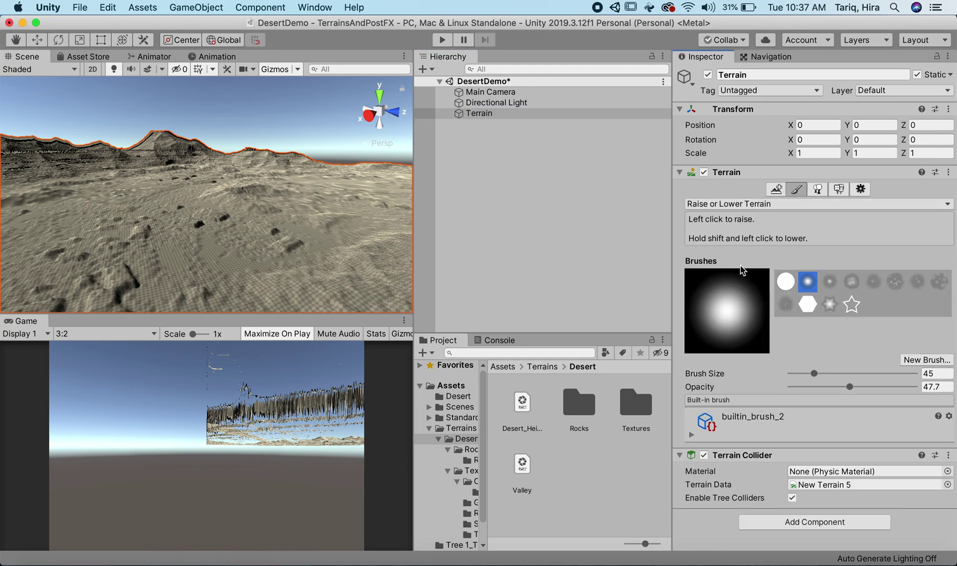
click(719, 204)
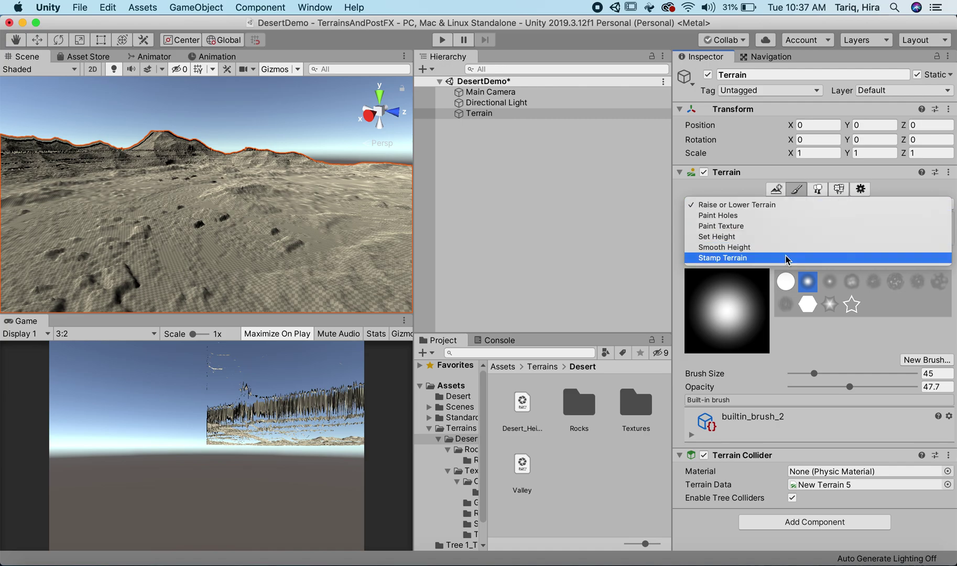
click(741, 230)
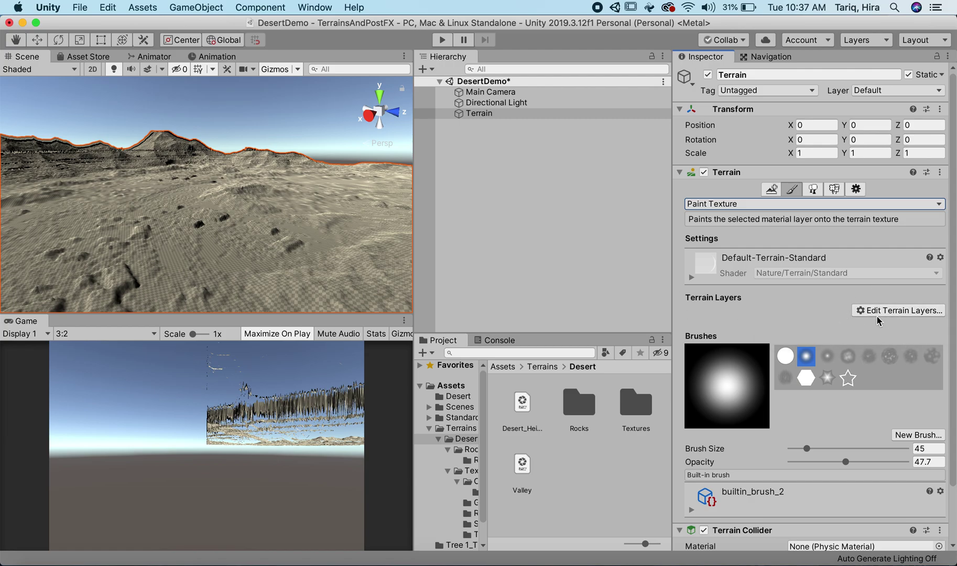
- Examine the existing SandLayer asset's textures and tiling settings in the Textures/Sand folder
double_click(643, 403)
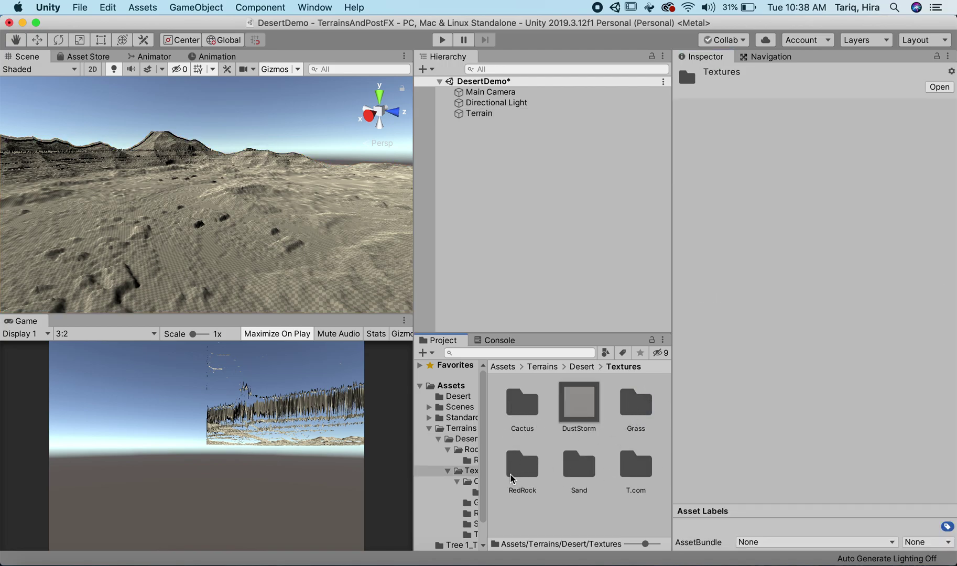
double_click(580, 471)
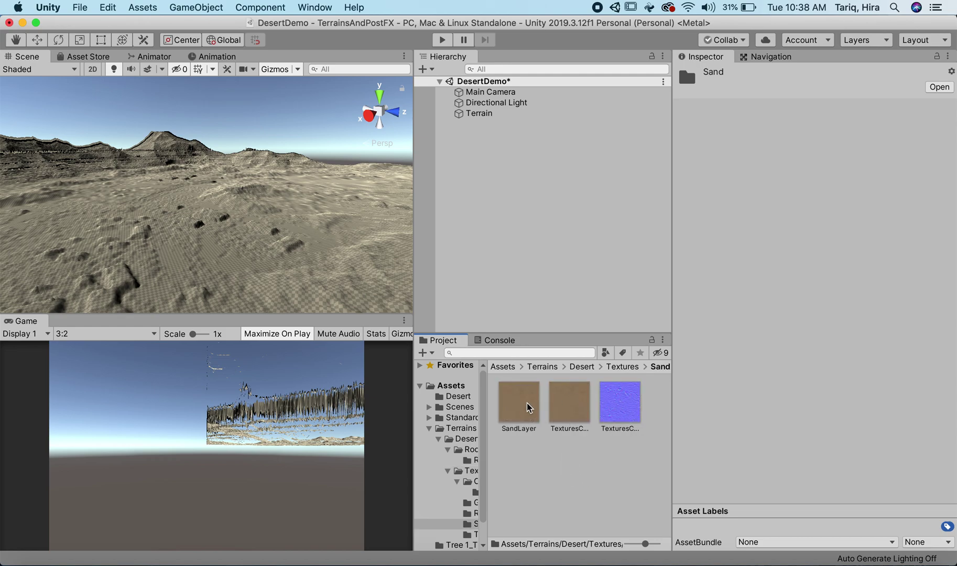
click(509, 409)
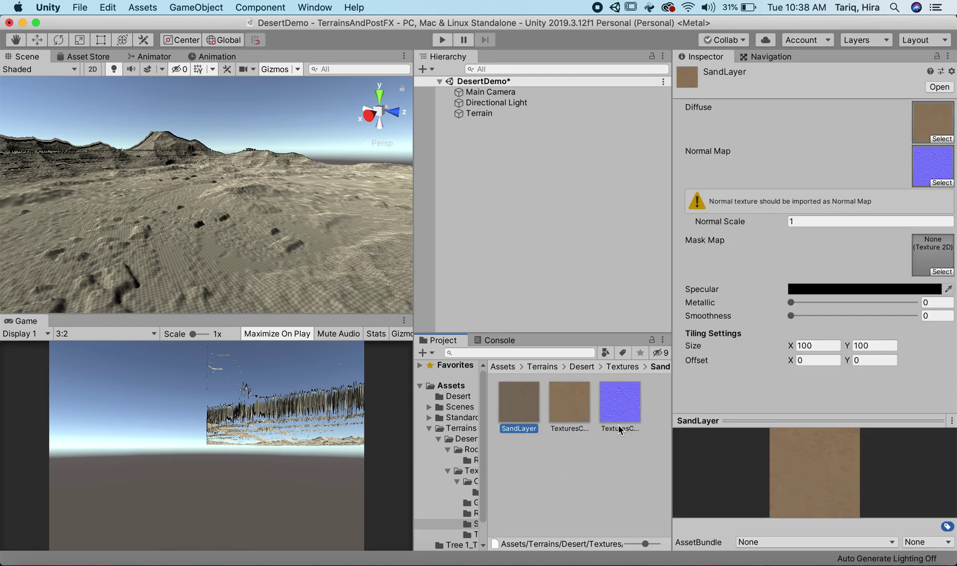
click(562, 472)
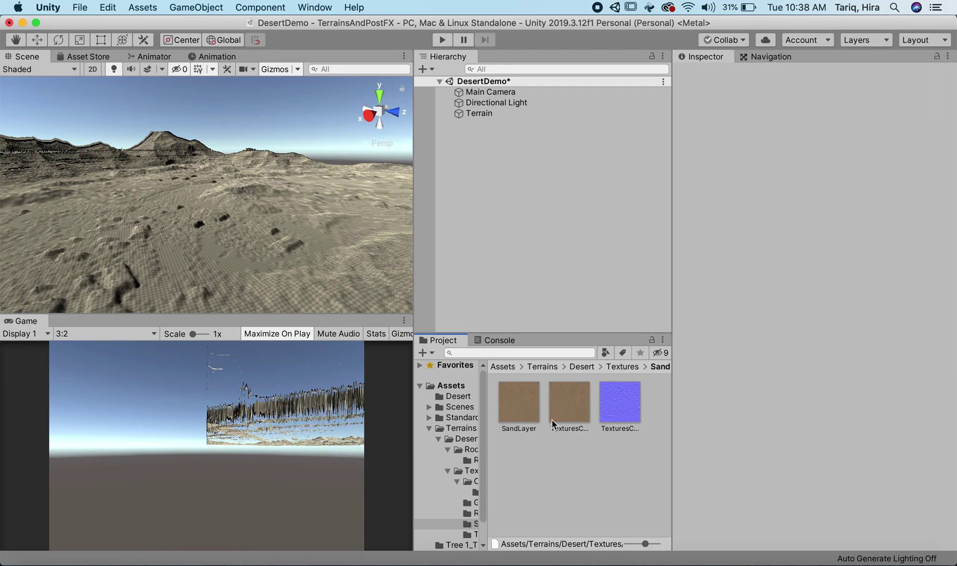
click(498, 114)
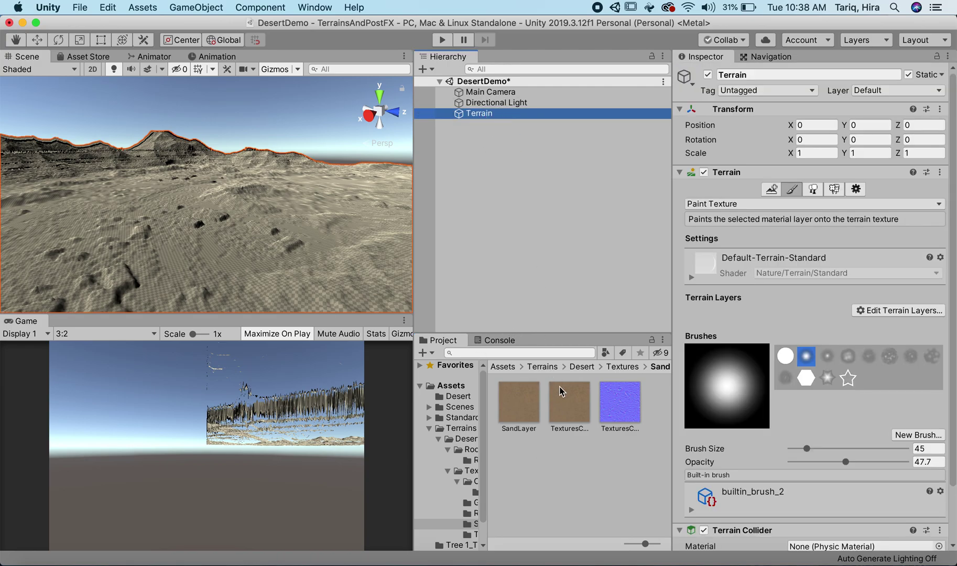
- Create a new folder named DemoTextures inside the Desert terrain's Textures folder
click(614, 367)
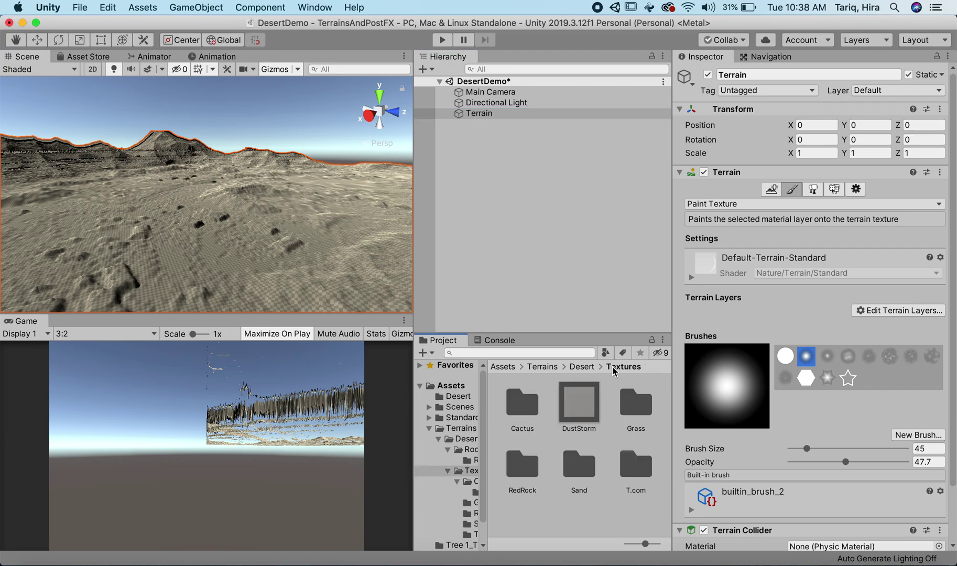
right_click(541, 517)
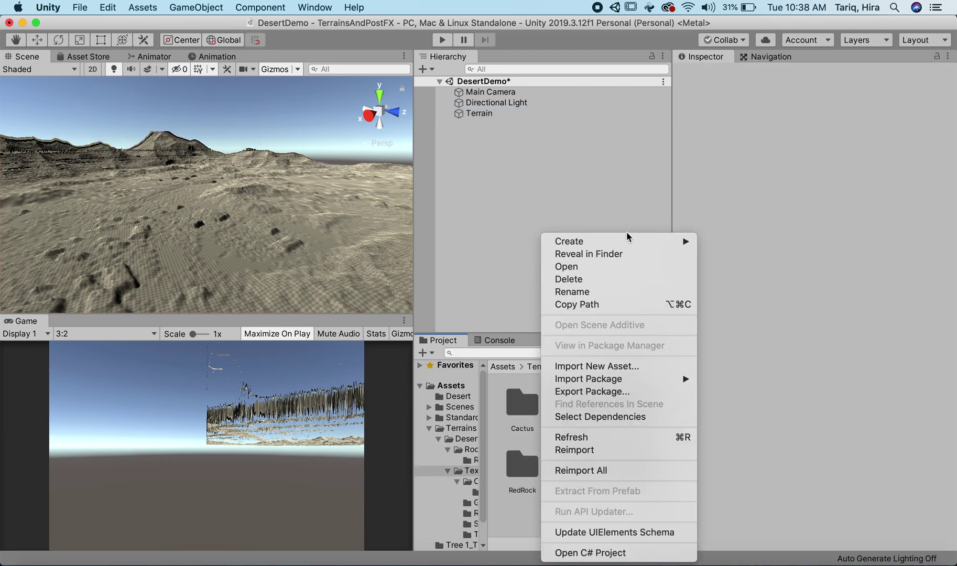
mouse_move(611, 246)
click(733, 62)
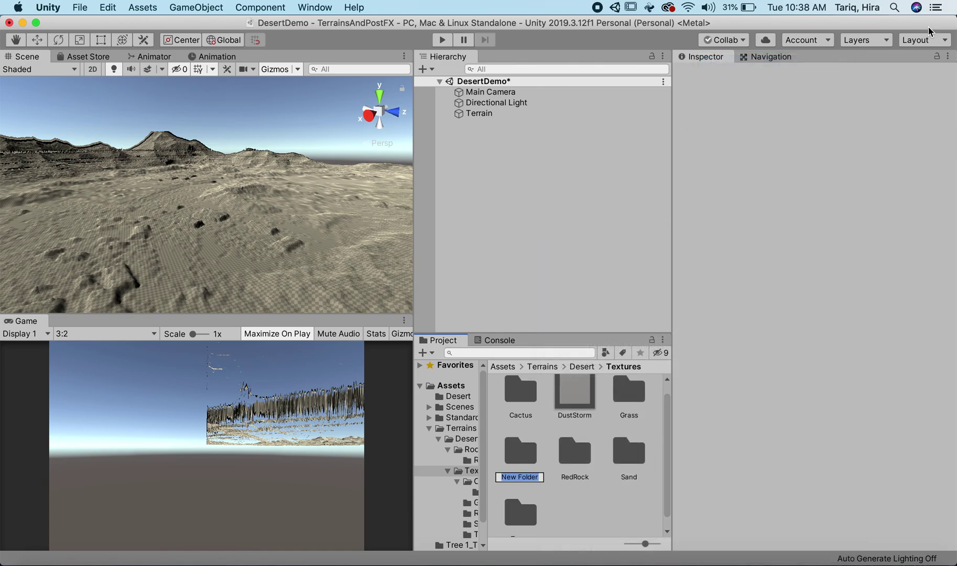
text(Demo)
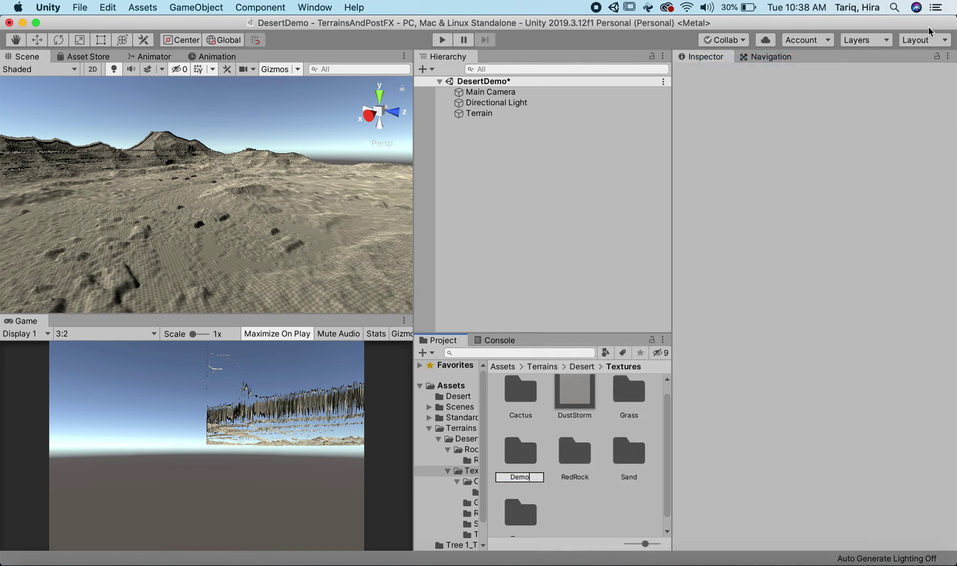
text(Textures)
key(Return)
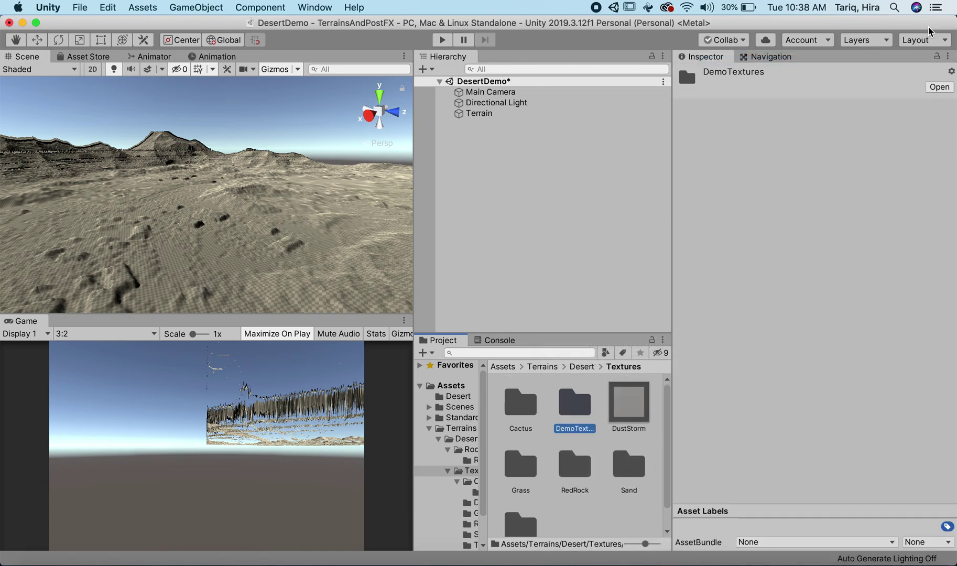
- Create a terrain layer named SandLayerDemo inside the DemoTextures folder
double_click(581, 403)
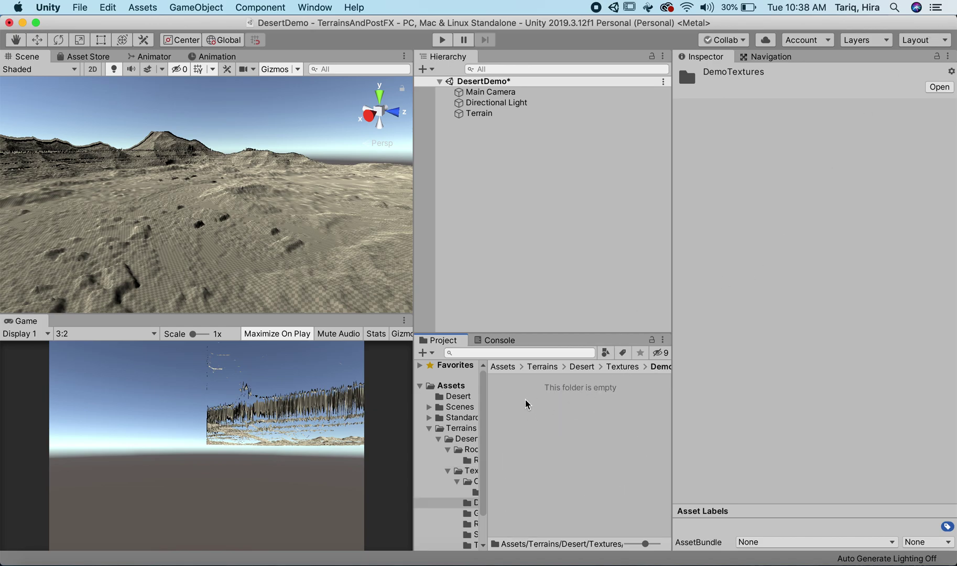
right_click(526, 403)
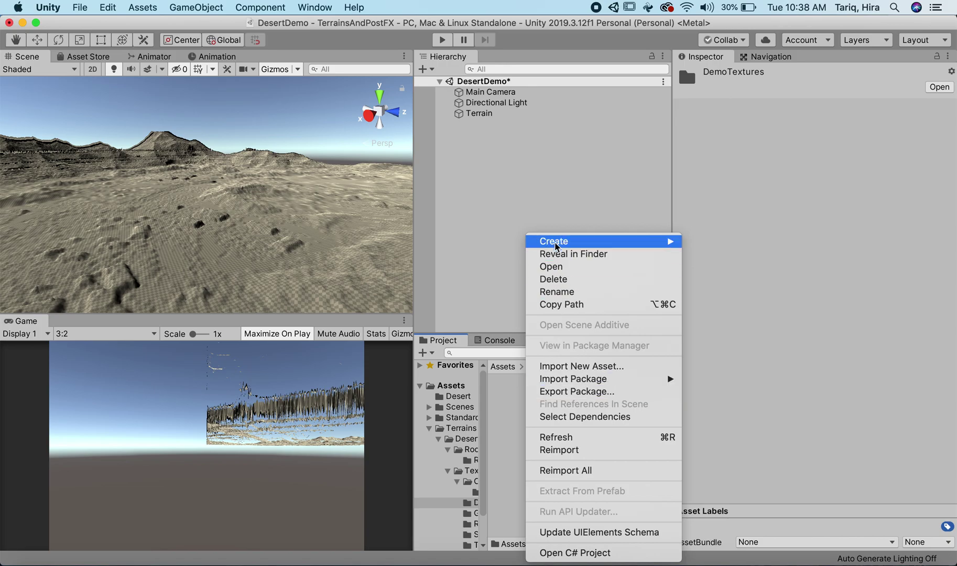
mouse_move(559, 240)
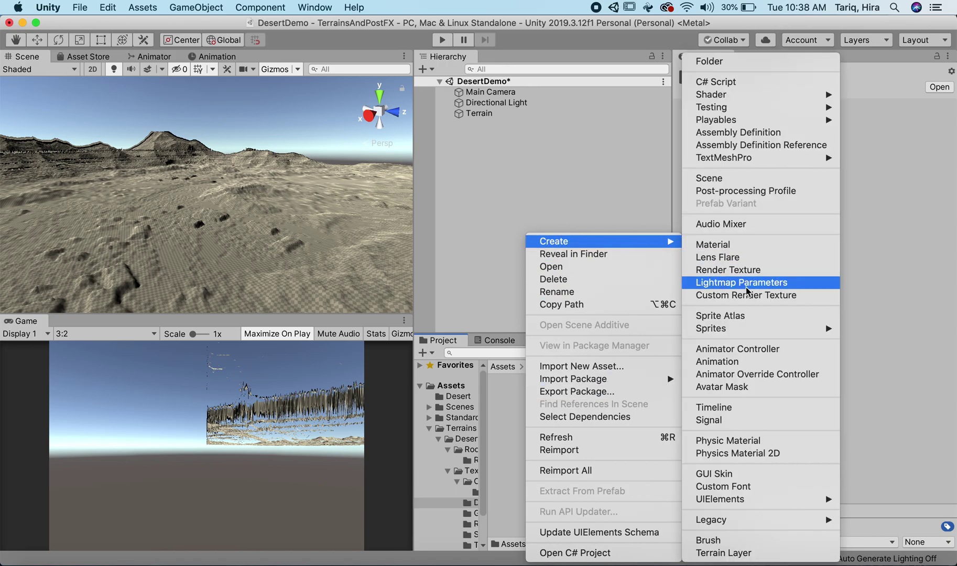
click(753, 553)
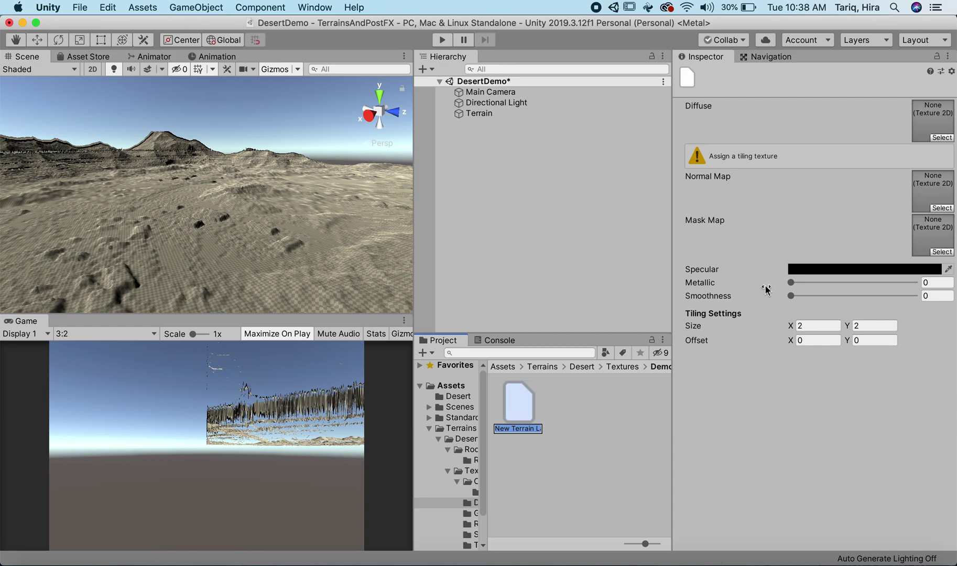
text(S)
text(andLayerDemo)
key(Return)
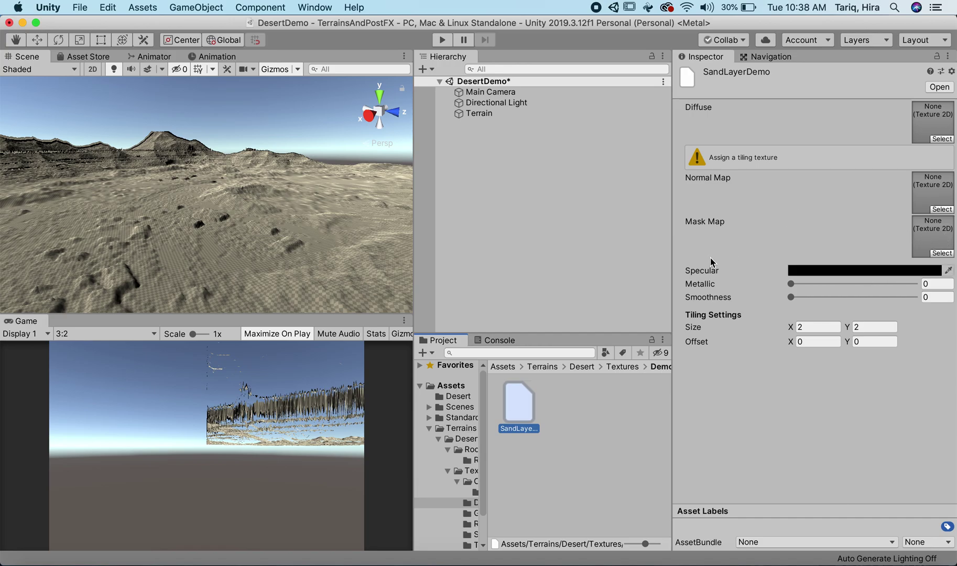
- Review the import settings of the desert sand textures in the Sand folder
click(472, 472)
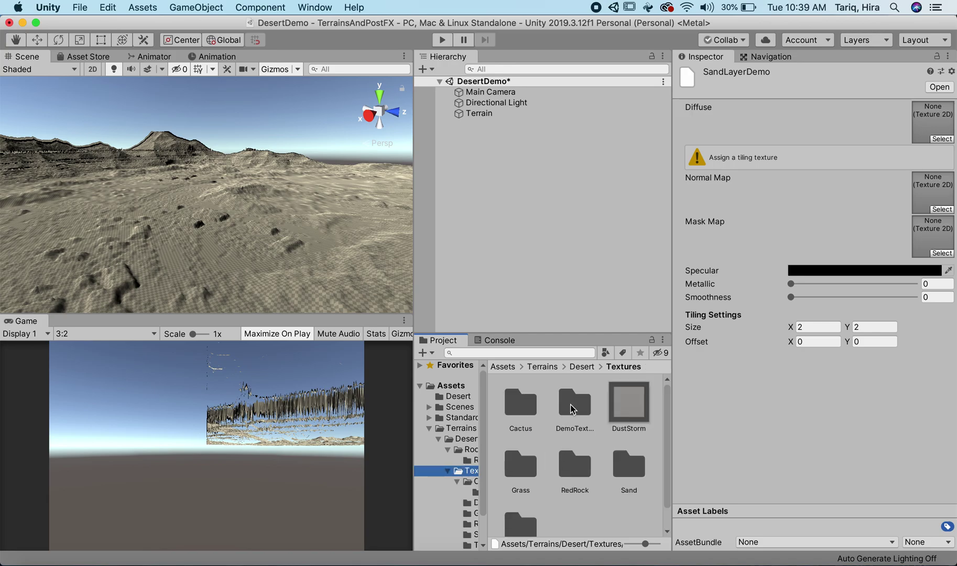
double_click(632, 468)
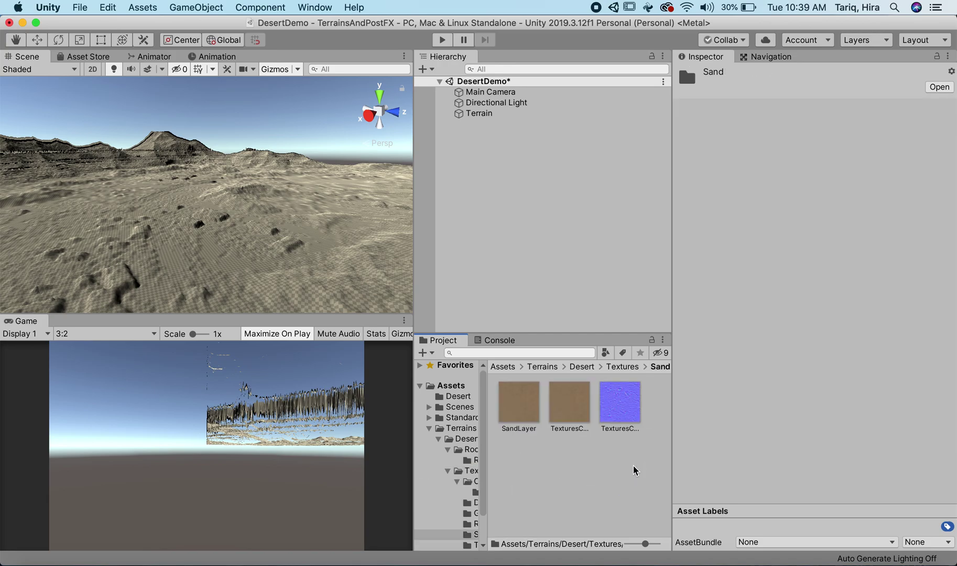
click(561, 391)
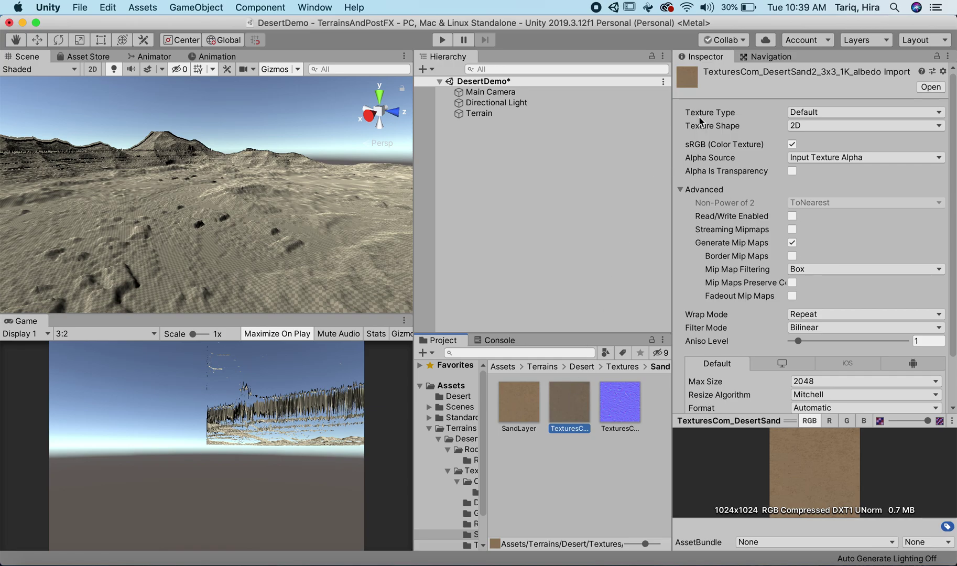
click(604, 396)
click(518, 422)
click(572, 414)
- Set the TexturesCom_DesertSand2_3x3_1K_normal texture's type to Normal map, apply it, and check the albedo texture's type
click(622, 413)
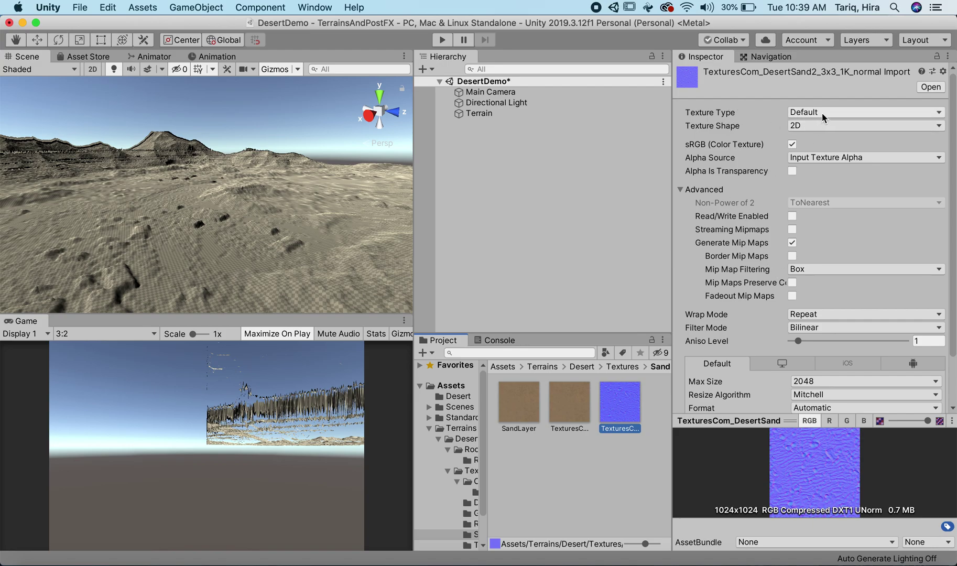
click(860, 112)
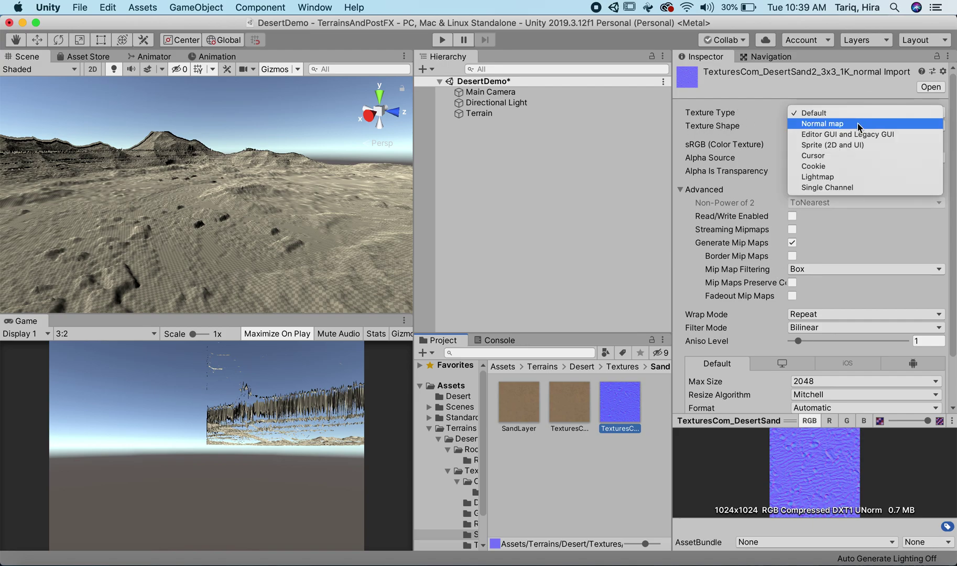
click(855, 125)
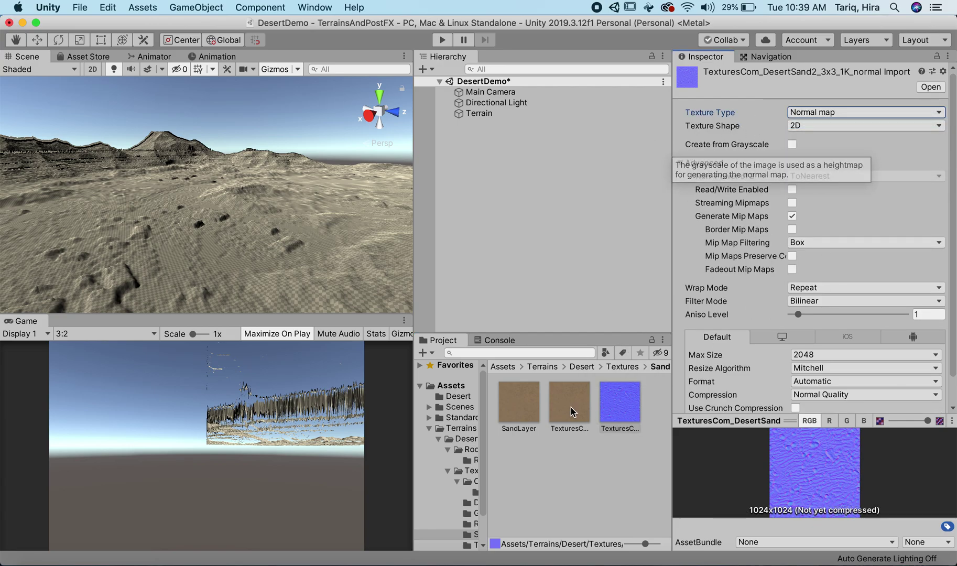
scroll(769, 239, down, 2)
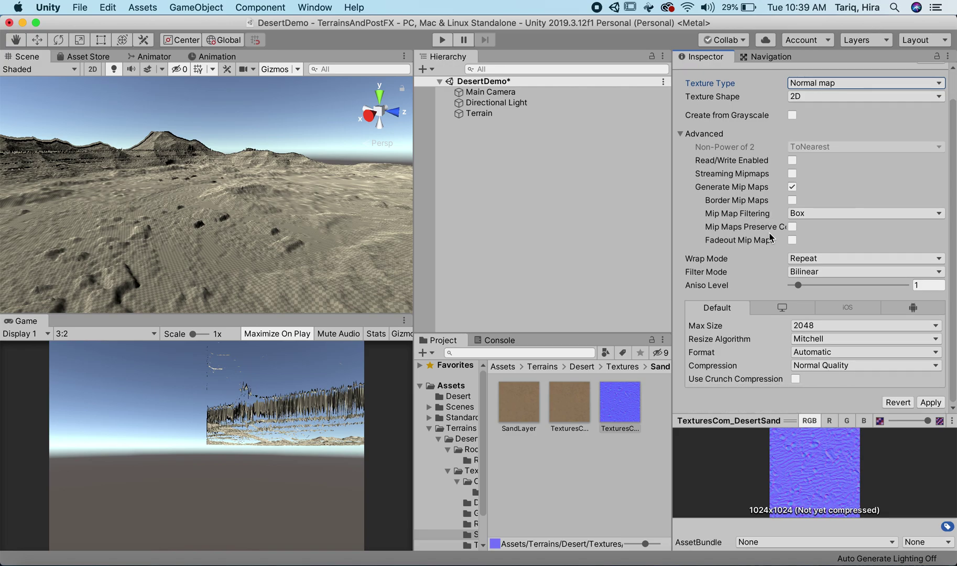
scroll(718, 190, up, 2)
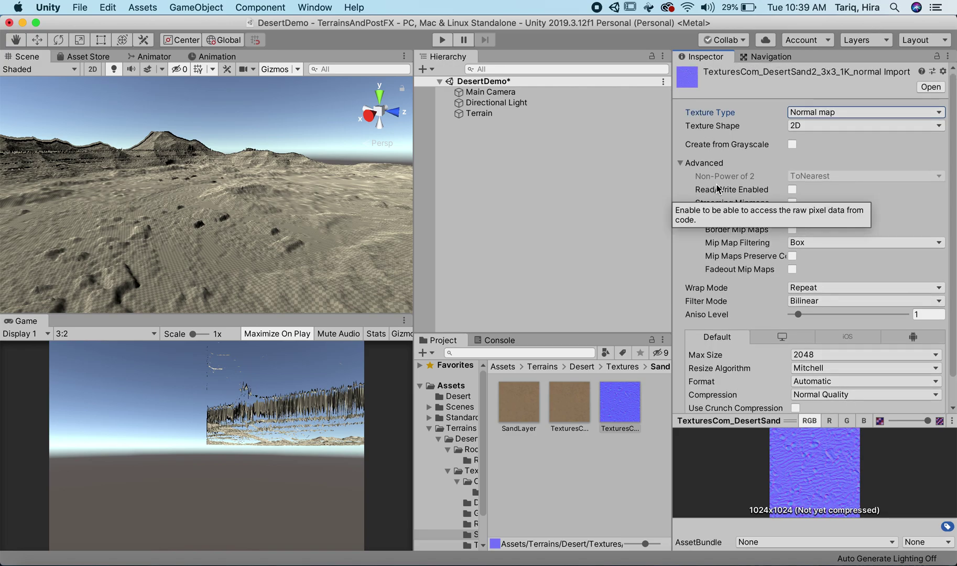
click(681, 164)
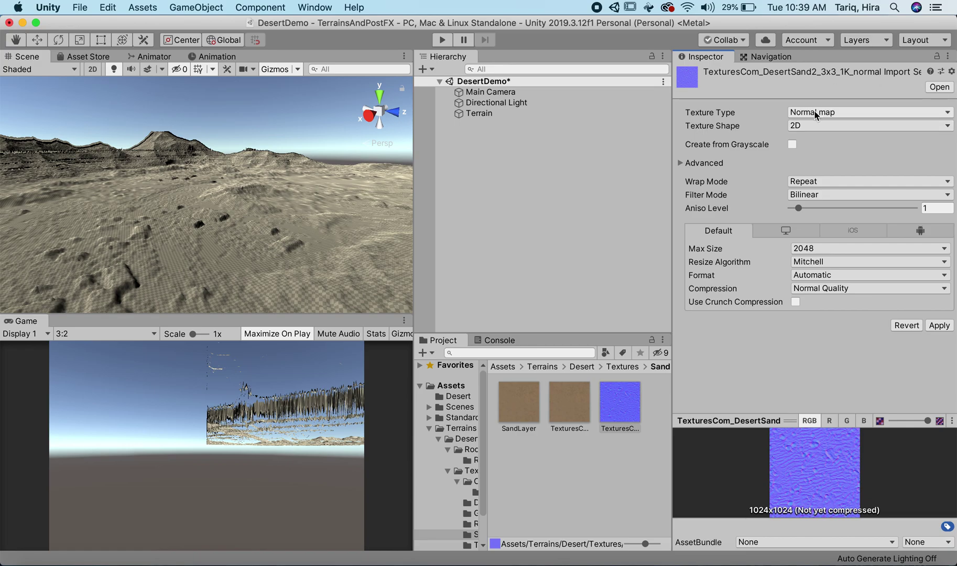
click(938, 327)
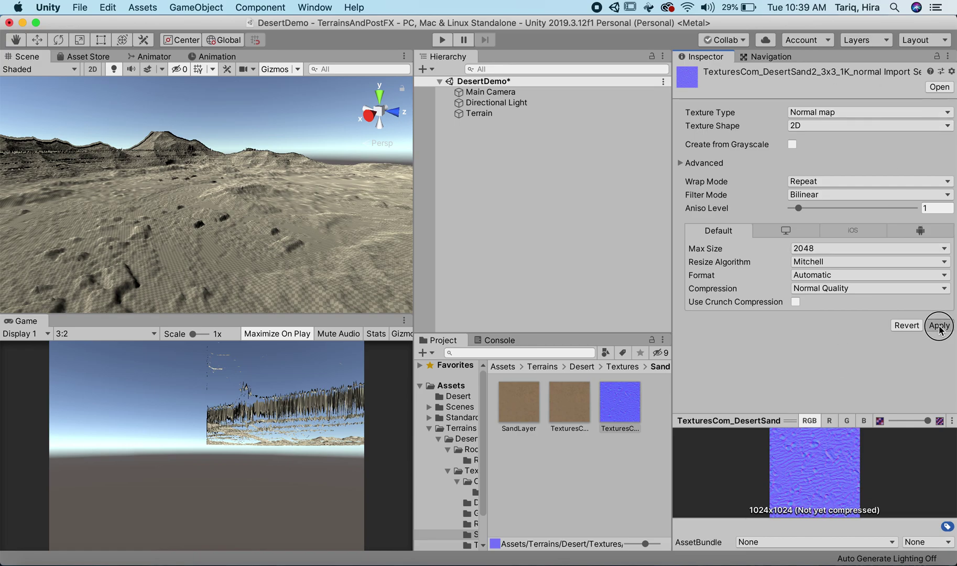
click(548, 410)
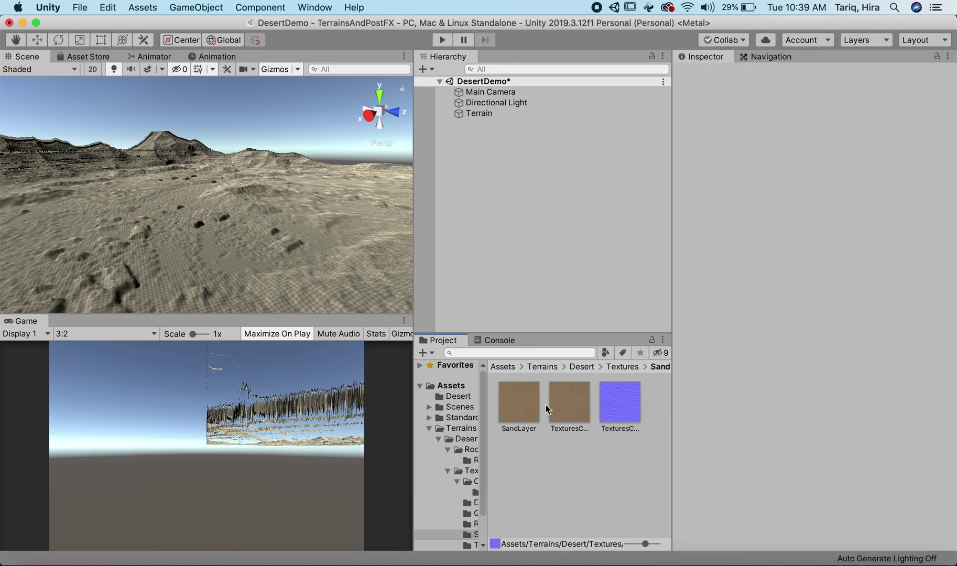
click(575, 406)
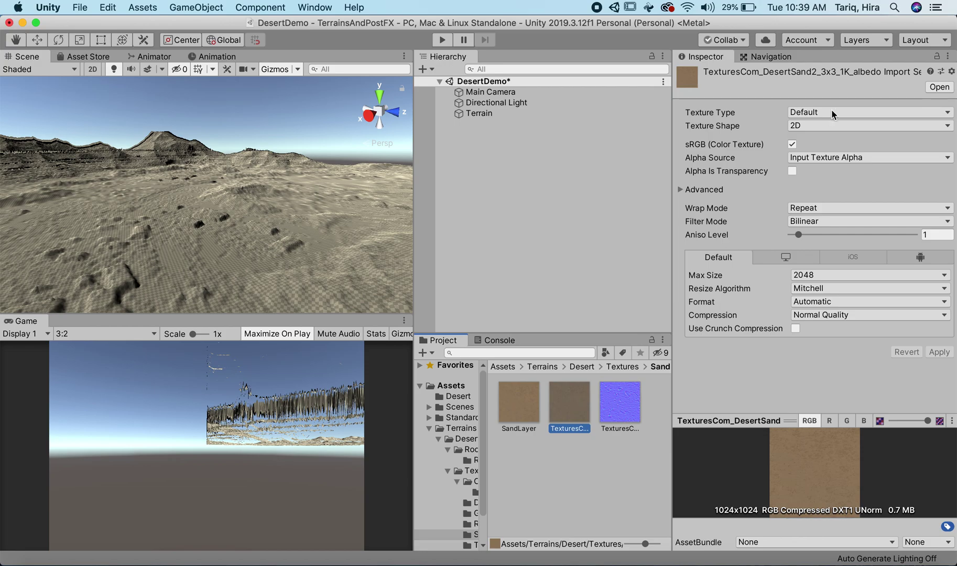
- Assign the desert sand albedo texture as SandLayerDemo's diffuse and the desert sand normal texture as its normal map
click(473, 503)
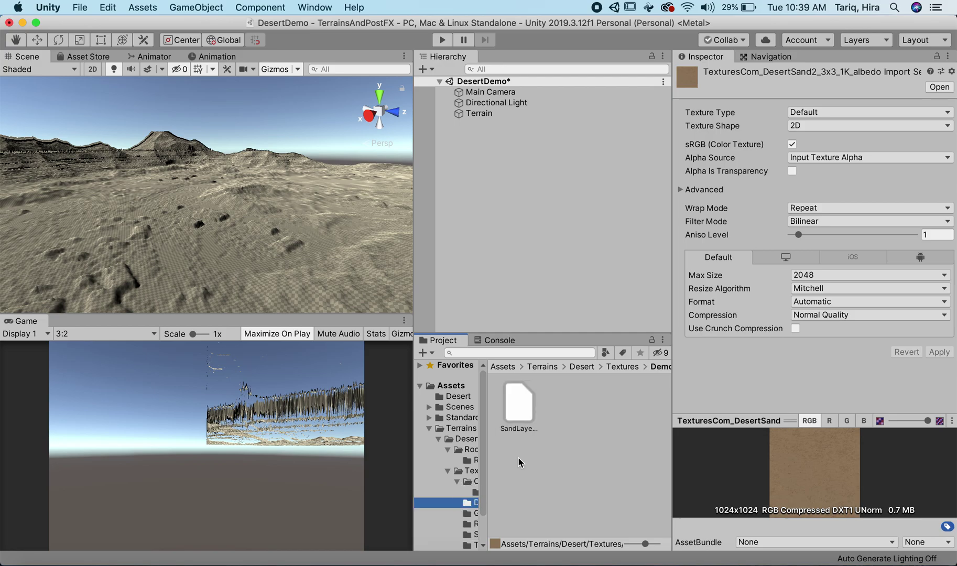
click(524, 406)
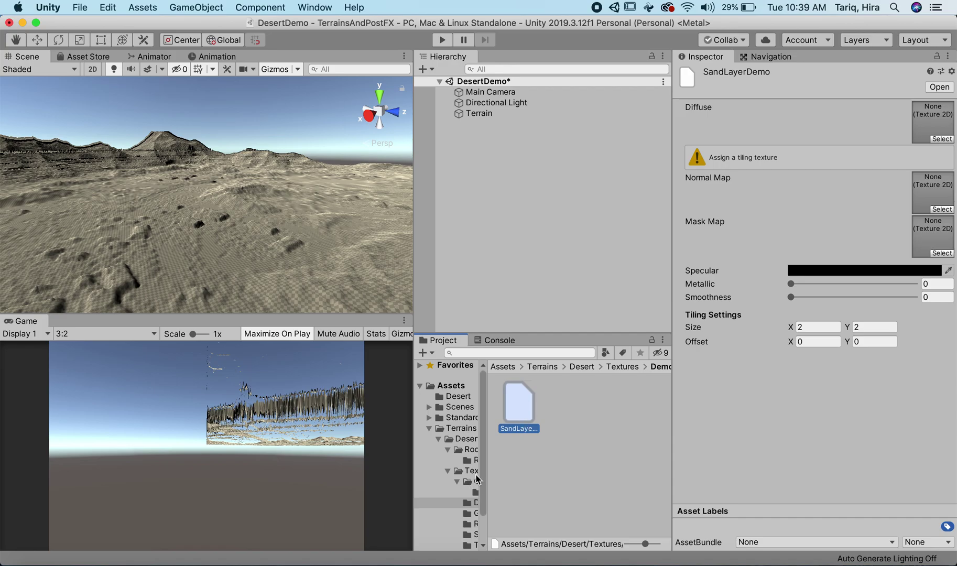
drag(487, 475, 537, 475)
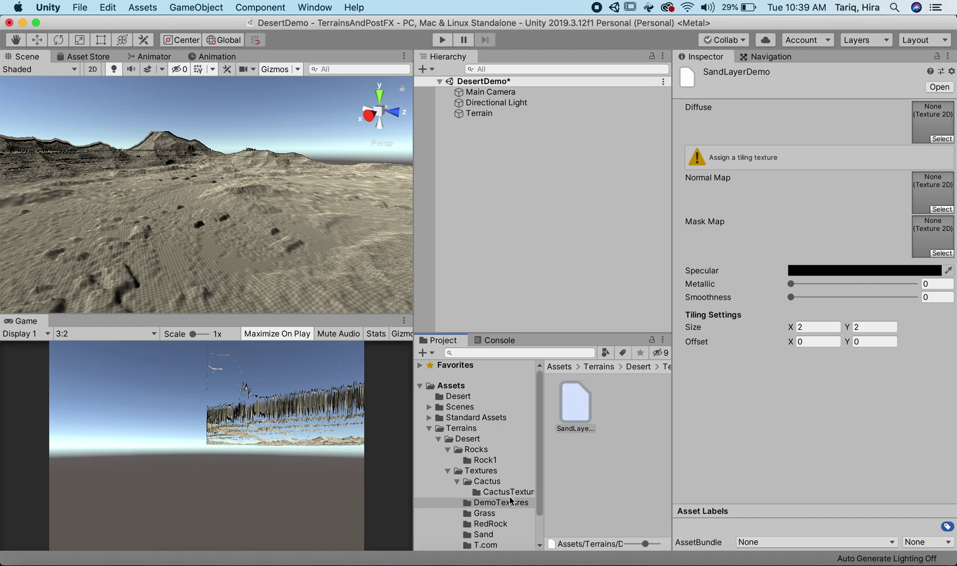
scroll(512, 502, down, 1)
click(500, 531)
drag(635, 417, 926, 126)
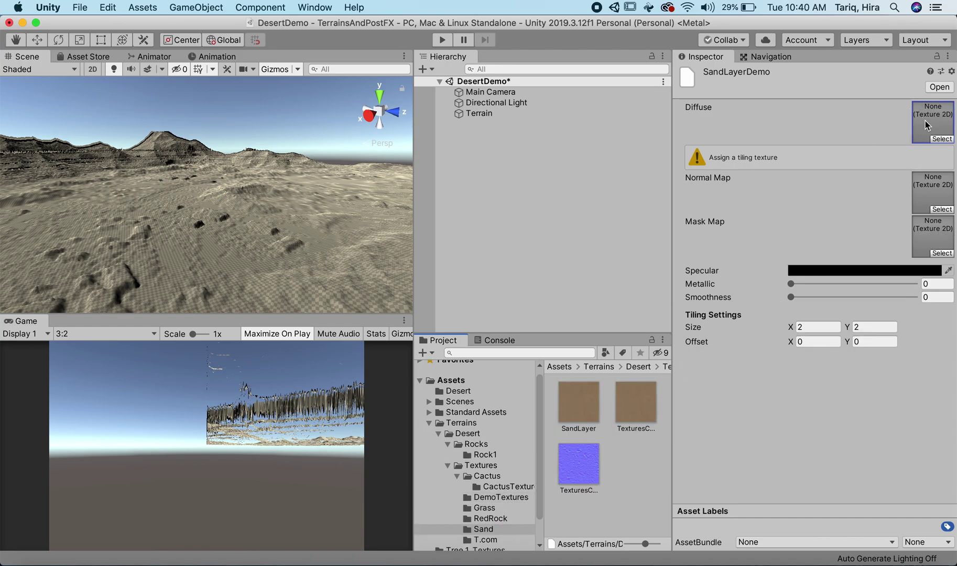
drag(575, 471, 923, 162)
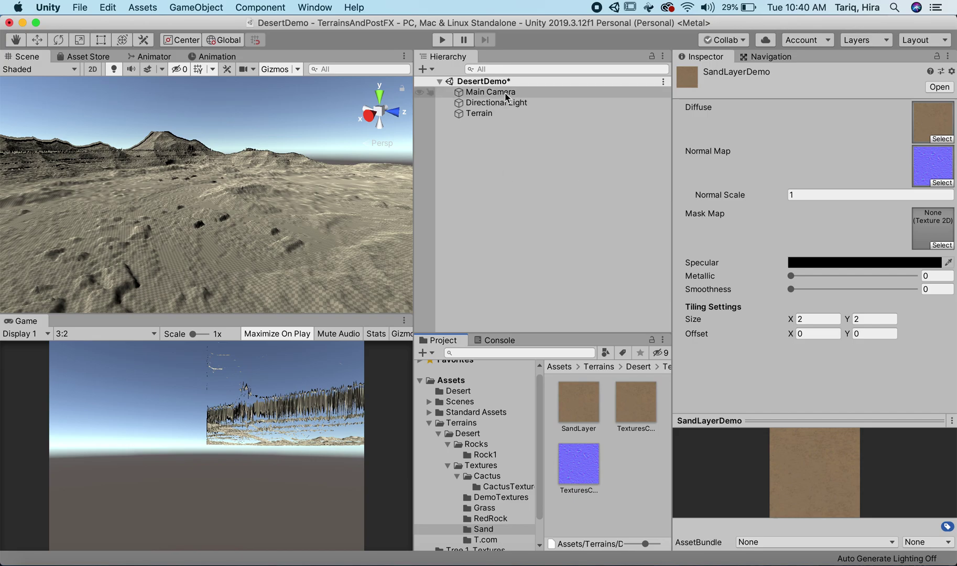
- Add the existing SandLayerDemo layer to the Terrain object's terrain layers for texture painting
click(503, 112)
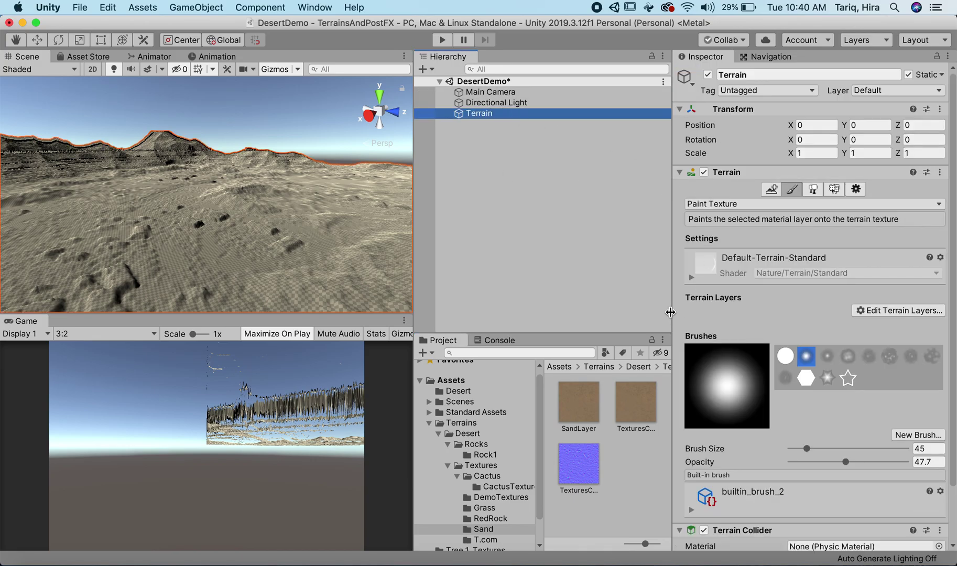
click(518, 499)
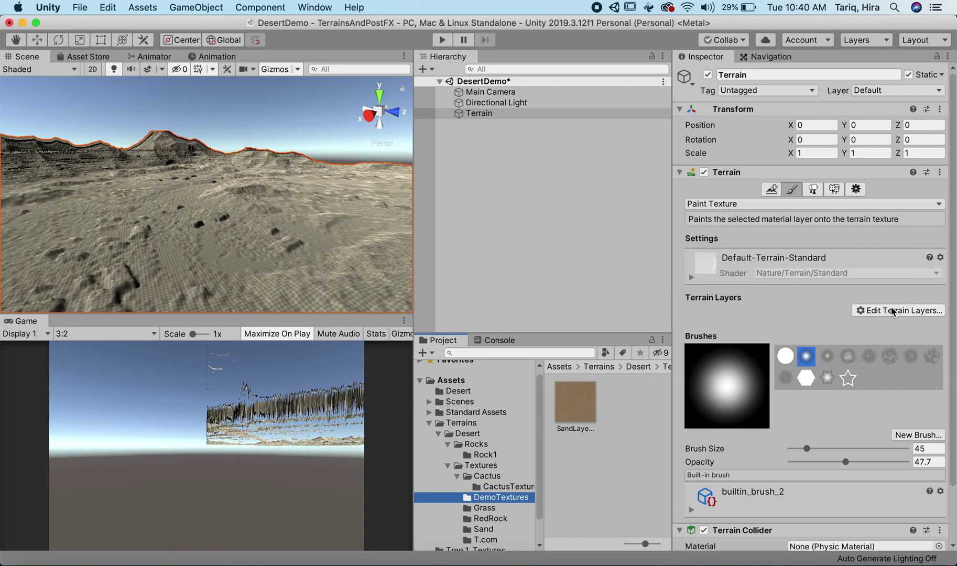
click(925, 312)
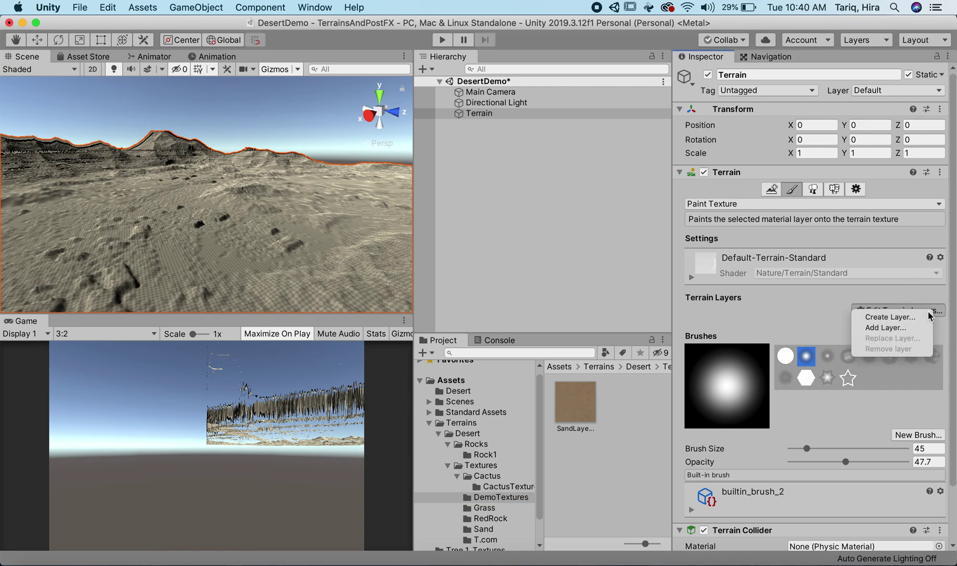
click(885, 328)
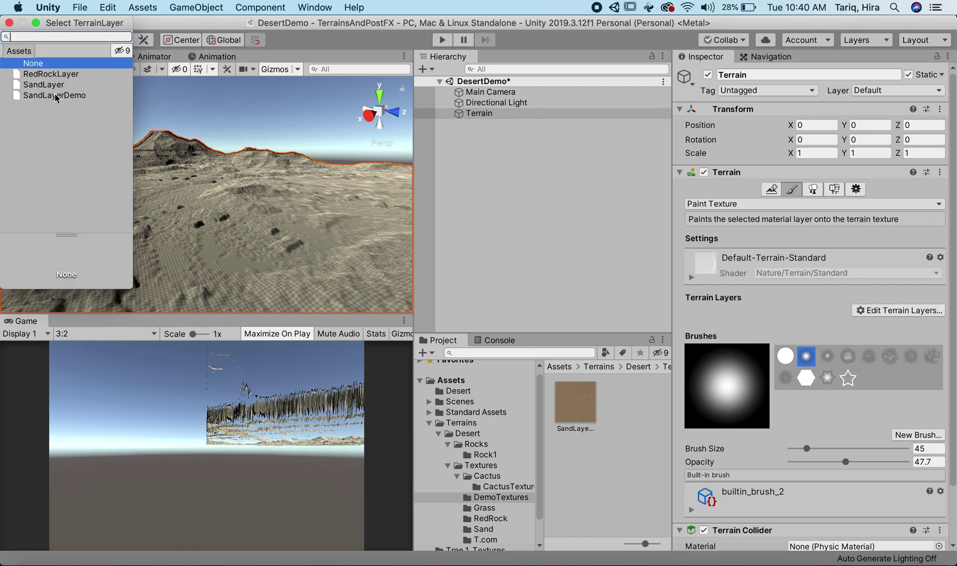
click(57, 97)
double_click(98, 98)
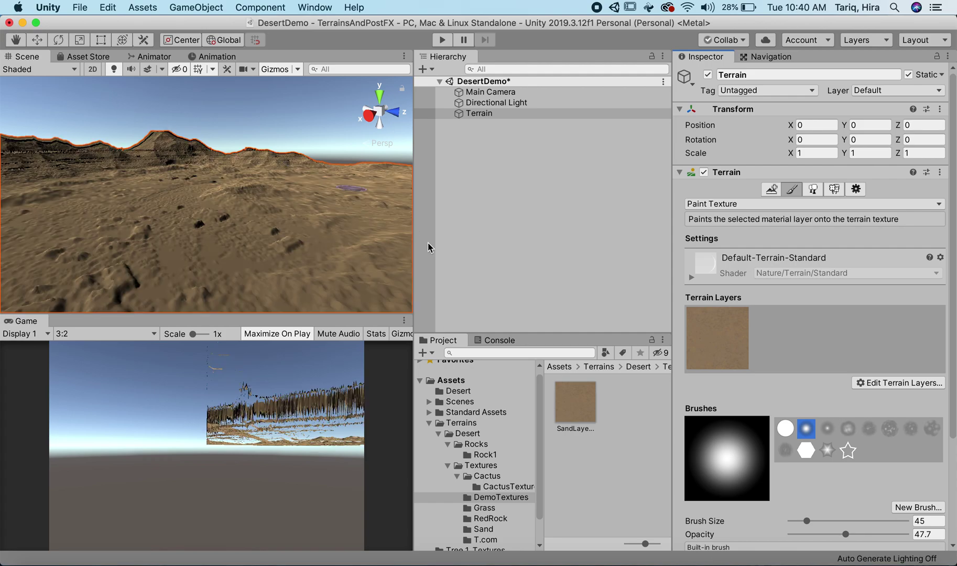
- Try a tiling size of 10 by 10 on SandLayerDemo
scroll(197, 226, up, 6)
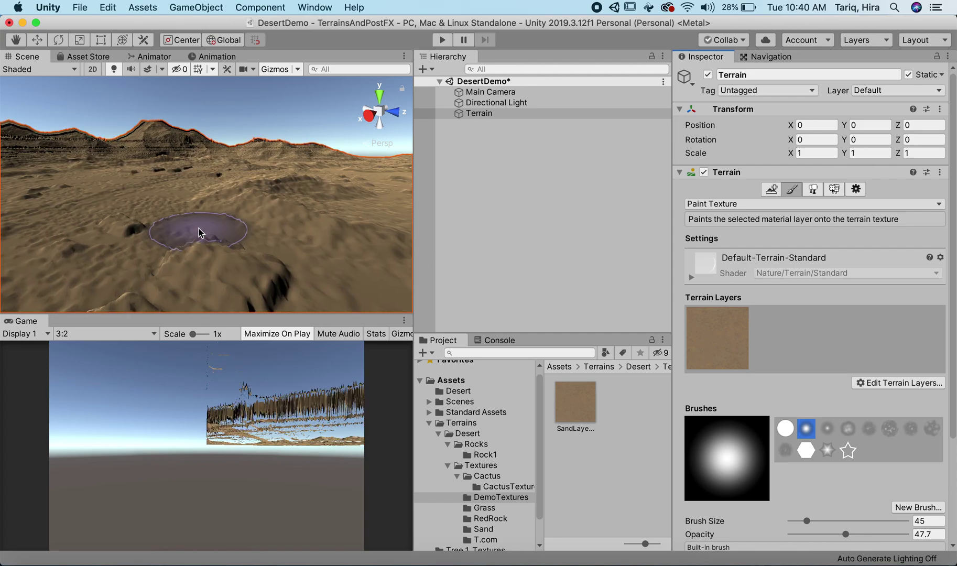
scroll(207, 226, down, 6)
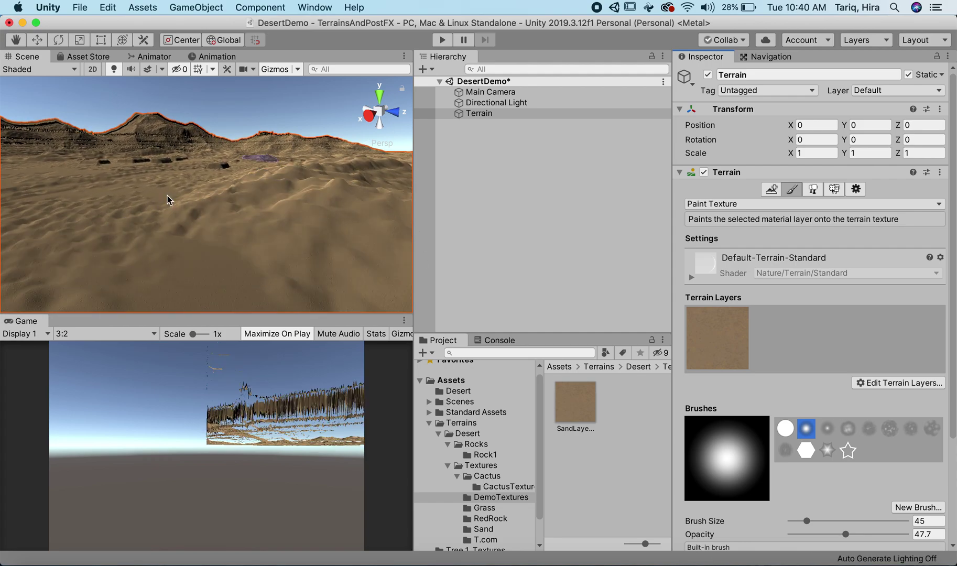
mouse_move(154, 182)
right_down()
mouse_move(285, 115)
mouse_move(210, 199)
mouse_move(189, 173)
mouse_move(177, 179)
right_up()
scroll(244, 176, up, 5)
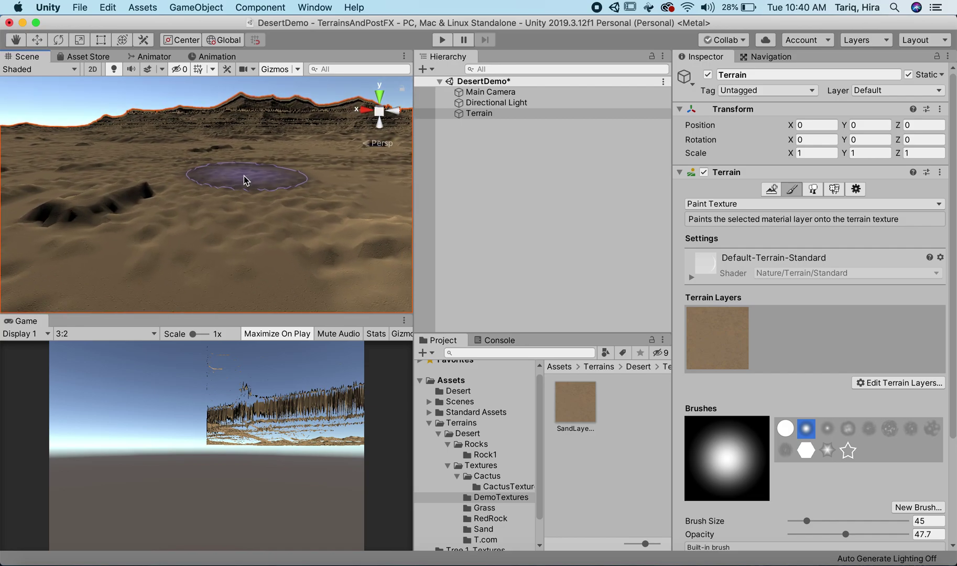
scroll(244, 187, up, 3)
mouse_move(244, 186)
middle_down()
mouse_move(235, 207)
mouse_move(230, 136)
middle_up()
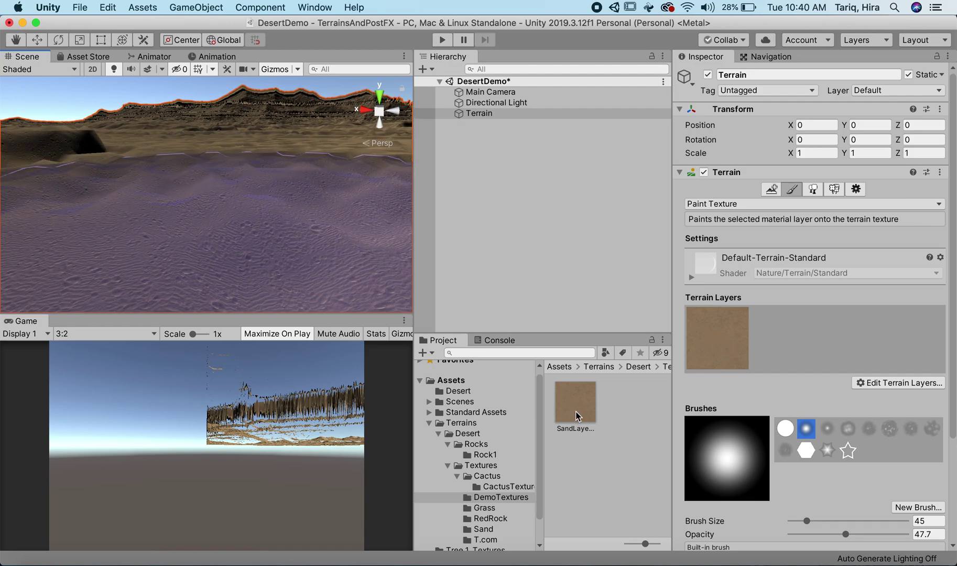
click(584, 398)
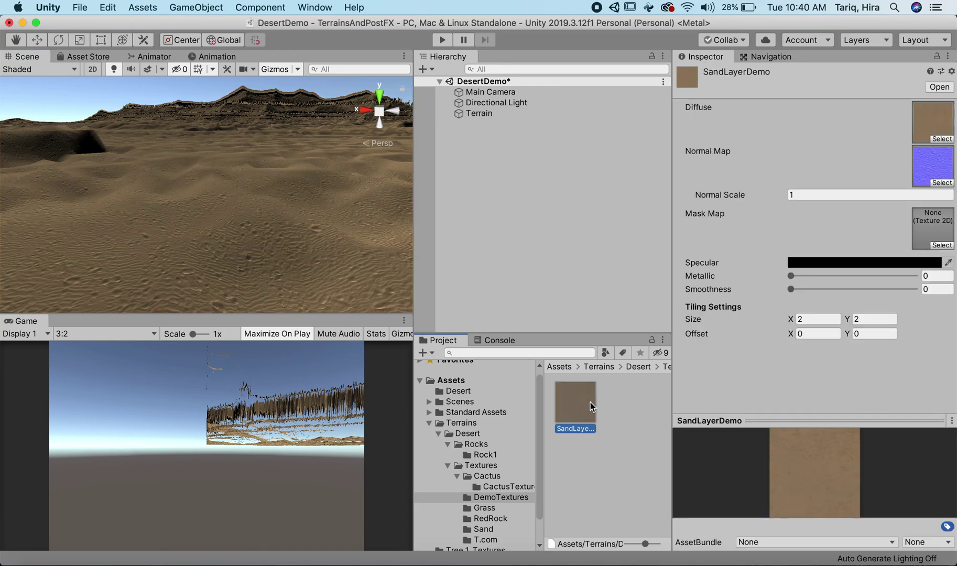
click(788, 320)
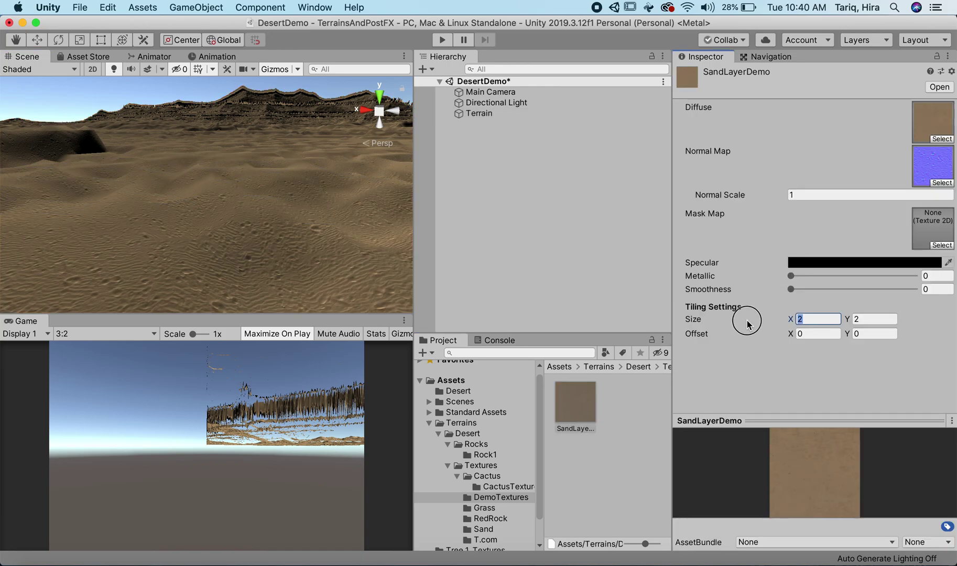
text(10)
key(Tab)
text(10)
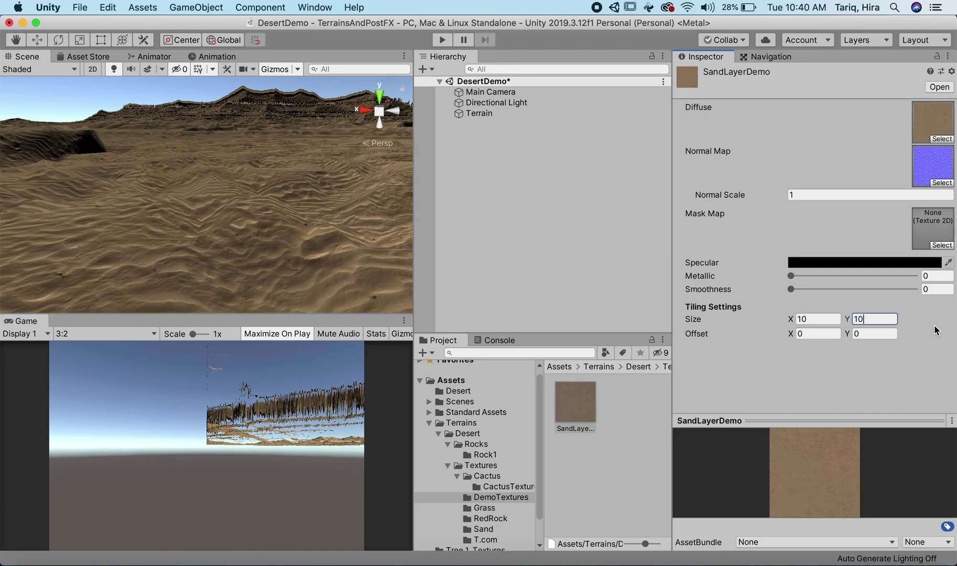
- Try a smaller tiling size of 5 by 5 on SandLayerDemo and check the sand ripples on the terrain
click(818, 319)
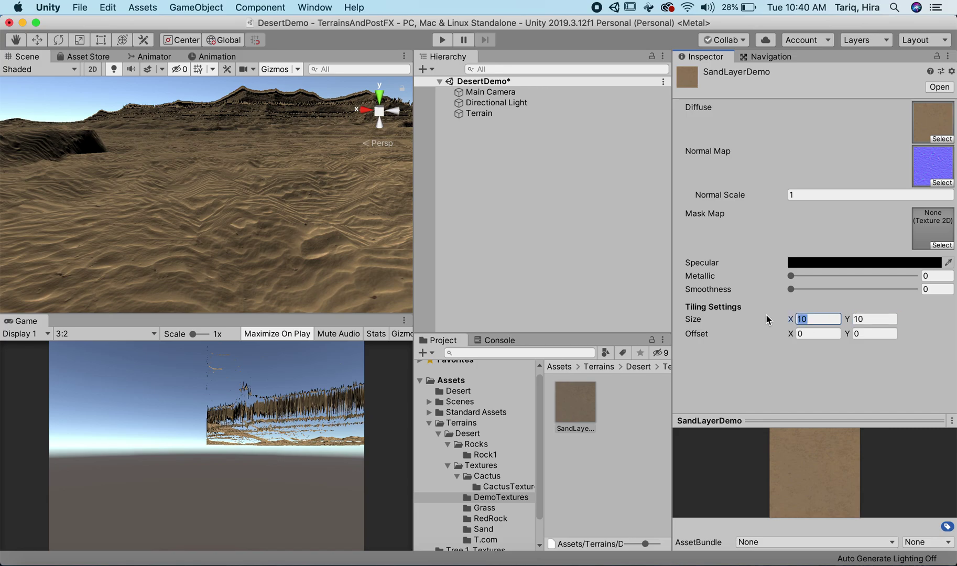
text(5)
key(Tab)
text(5)
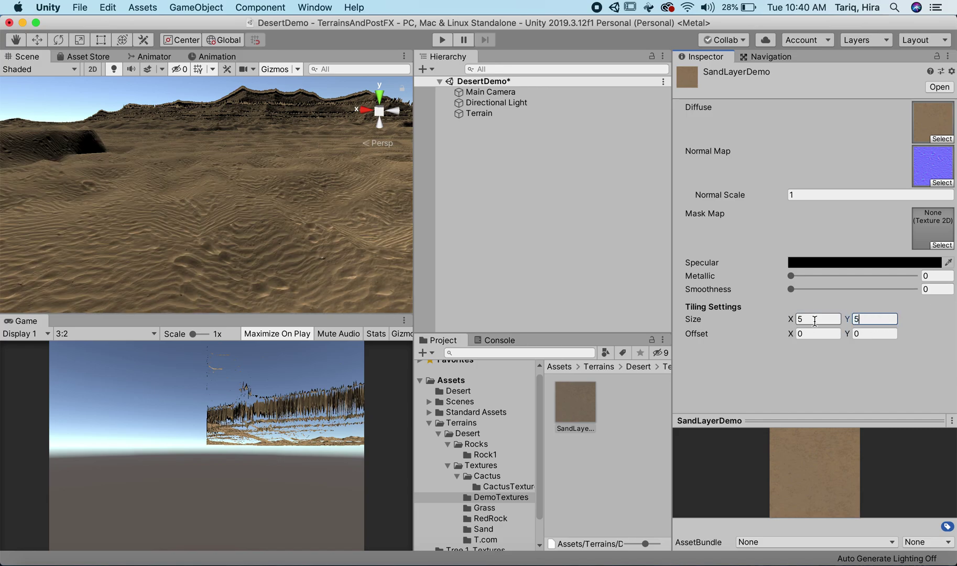
alt+drag(197, 215, 252, 214)
scroll(292, 210, up, 3)
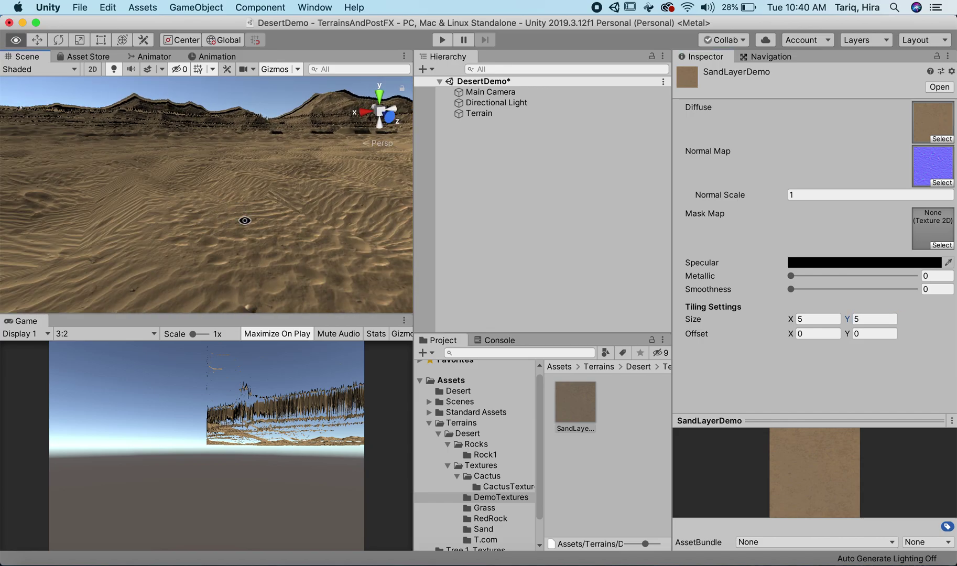
- Try a larger tiling size of 15 by 15 on SandLayerDemo and check it across the terrain
click(802, 318)
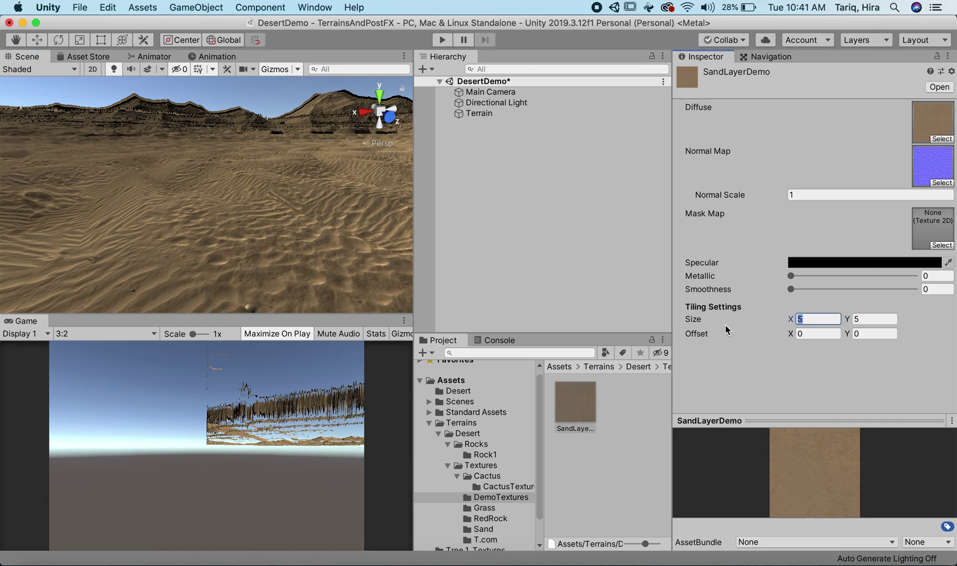
text(15)
key(Tab)
text(15)
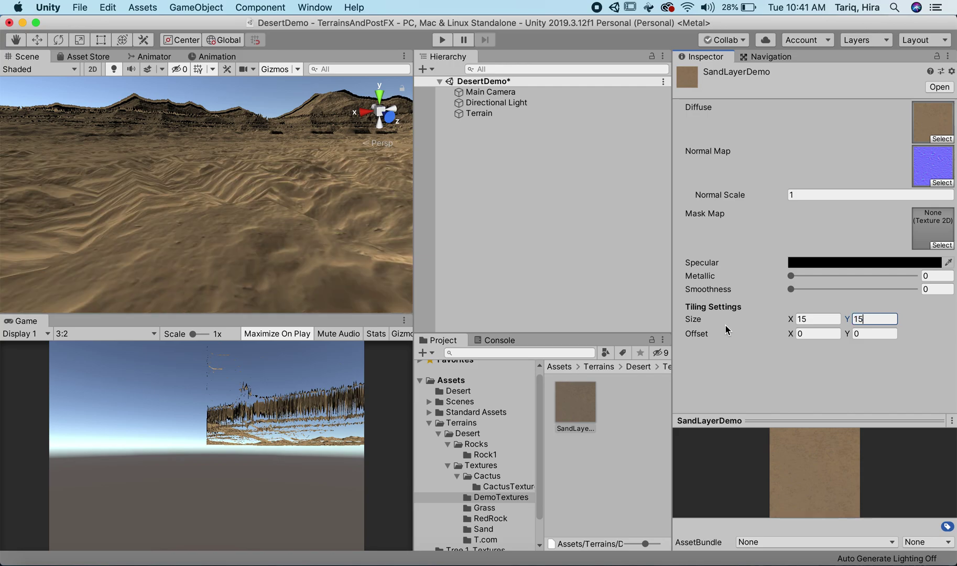
scroll(268, 228, up, 4)
alt+drag(260, 215, 357, 220)
- Return SandLayerDemo's tiling size to 5 in both X and Y
click(816, 320)
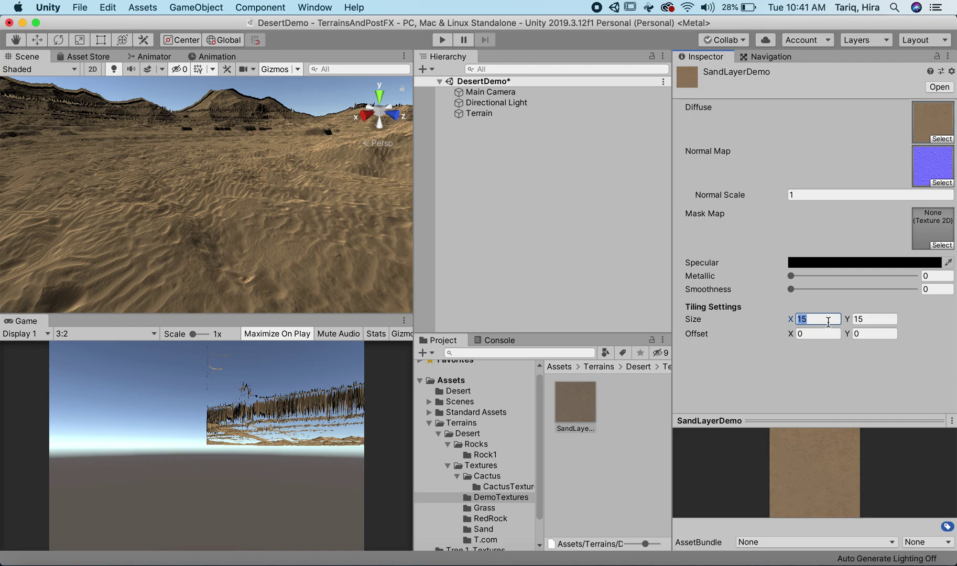
text(5)
key(Tab)
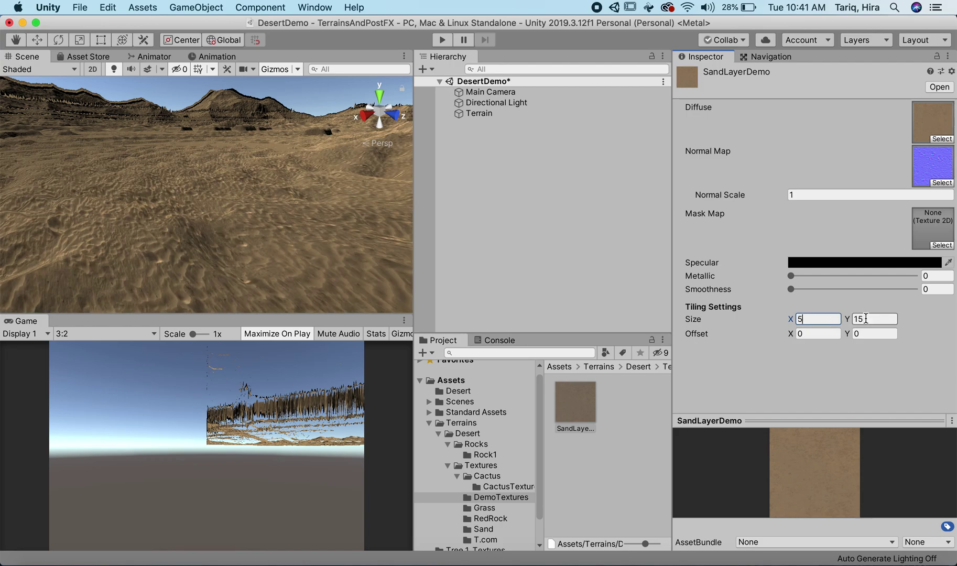
text(5)
- Select SandLayerDemo among the Terrain's layers and examine the sand tiling across the terrain from several angles and distances
alt+drag(372, 254, 212, 285)
right_drag(250, 261, 372, 190)
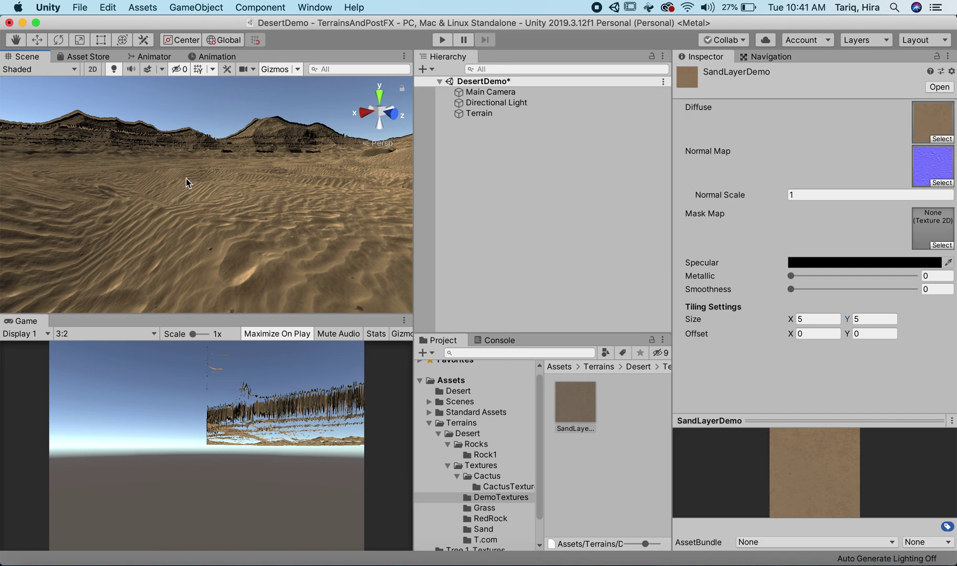
right_drag(179, 165, 625, 196)
click(498, 113)
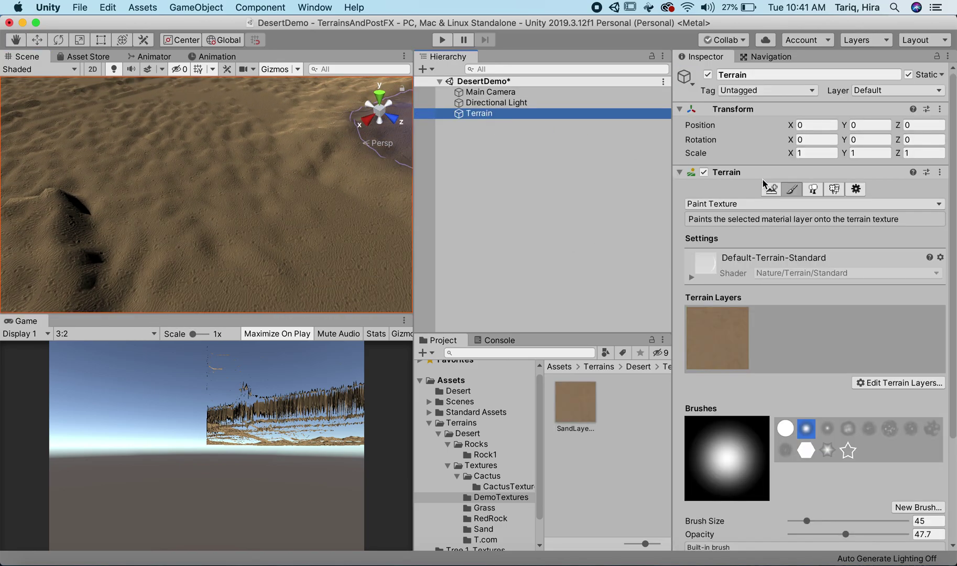
click(729, 331)
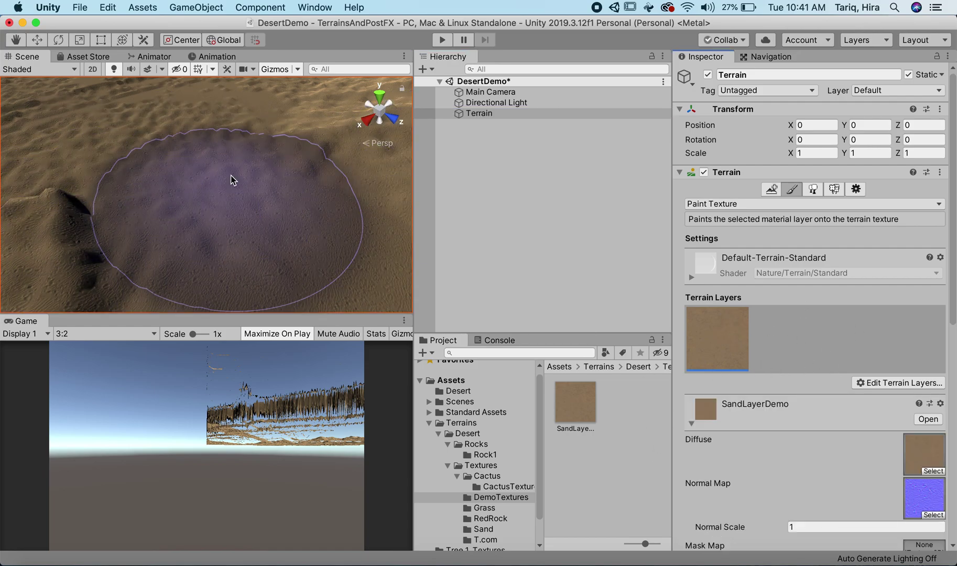
mouse_move(231, 177)
right_down()
mouse_move(269, 164)
mouse_move(225, 178)
mouse_move(214, 212)
mouse_move(267, 259)
right_up()
scroll(228, 163, down, 3)
mouse_move(267, 259)
middle_down()
mouse_move(272, 267)
mouse_move(130, 131)
mouse_move(50, 132)
mouse_move(135, 146)
mouse_move(265, 235)
mouse_move(217, 216)
mouse_move(188, 171)
mouse_move(224, 183)
mouse_move(224, 175)
mouse_move(146, 157)
mouse_move(175, 171)
middle_up()
scroll(174, 174, down, 5)
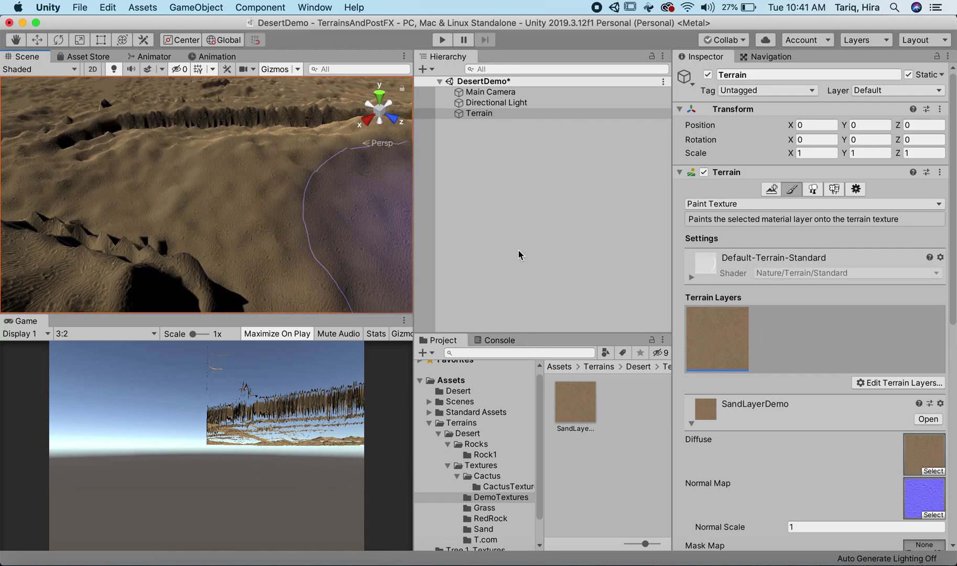
- Set SandLayerDemo's tiling size to 7 in both X and Y
click(571, 404)
click(812, 318)
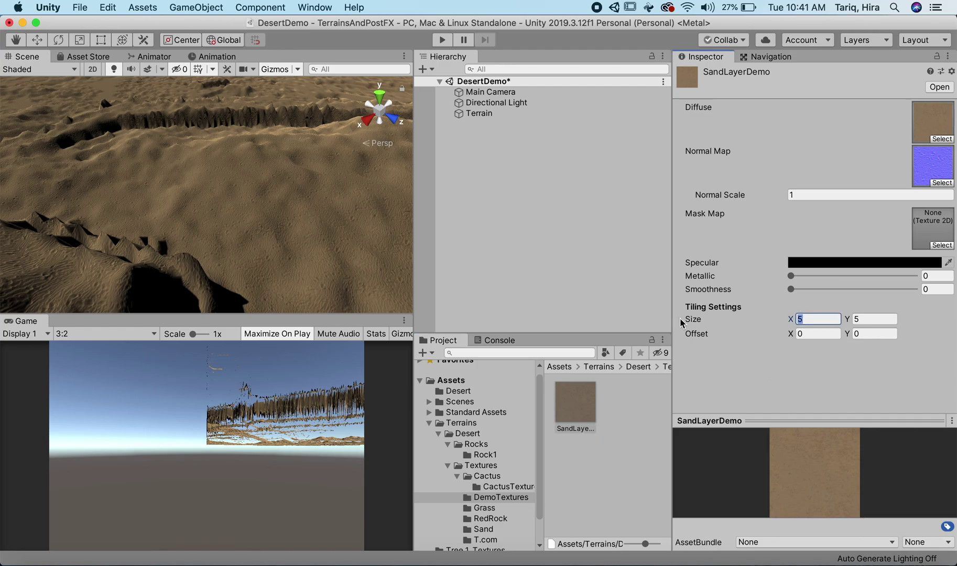
text(7)
click(854, 320)
text(7)
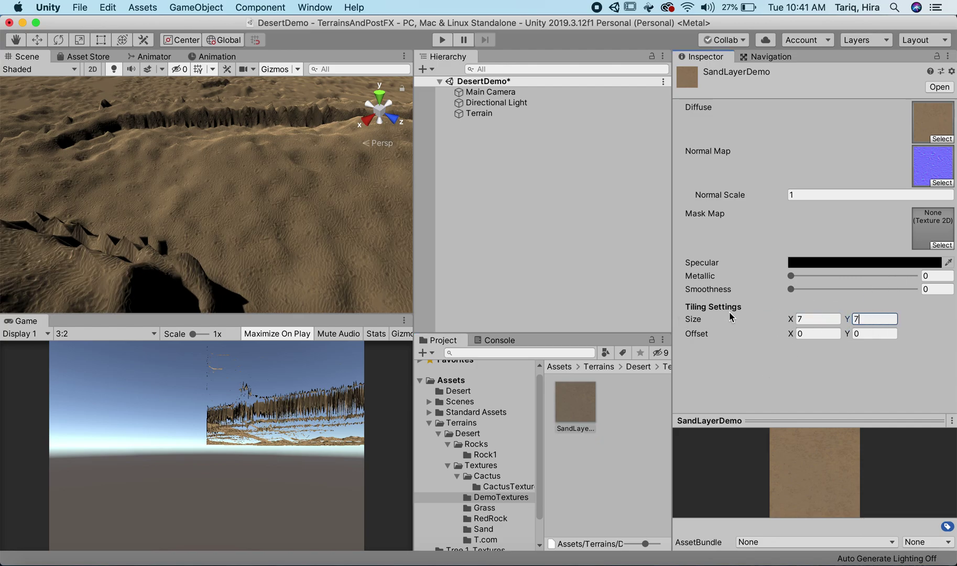
- Create a second terrain layer named RedDesertRock in the DemoTextures folder
right_click(624, 391)
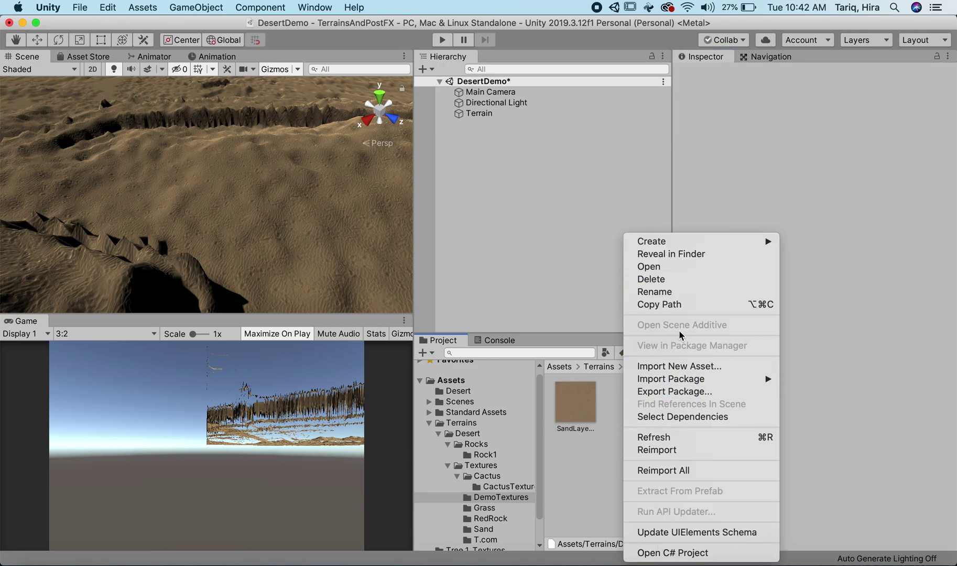
mouse_move(704, 241)
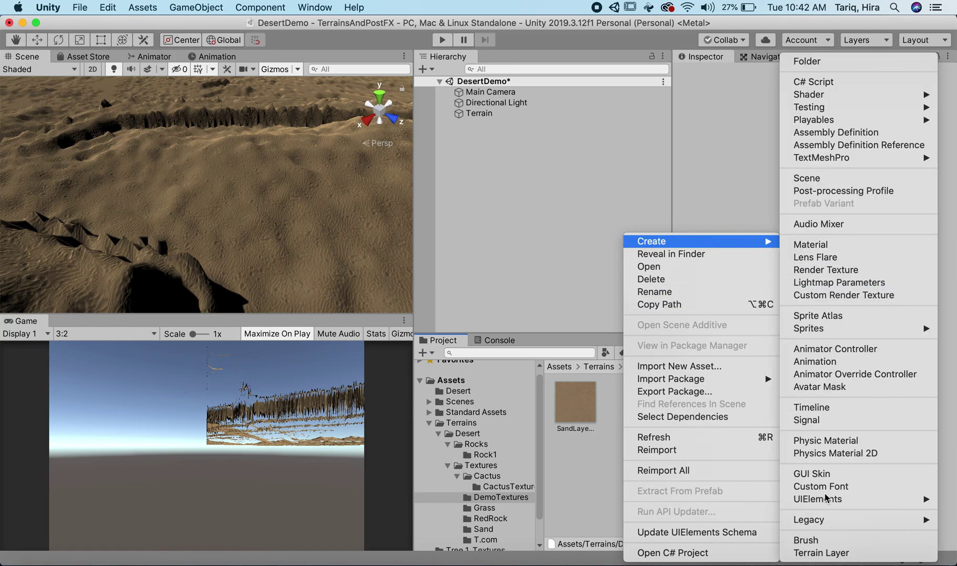
click(818, 553)
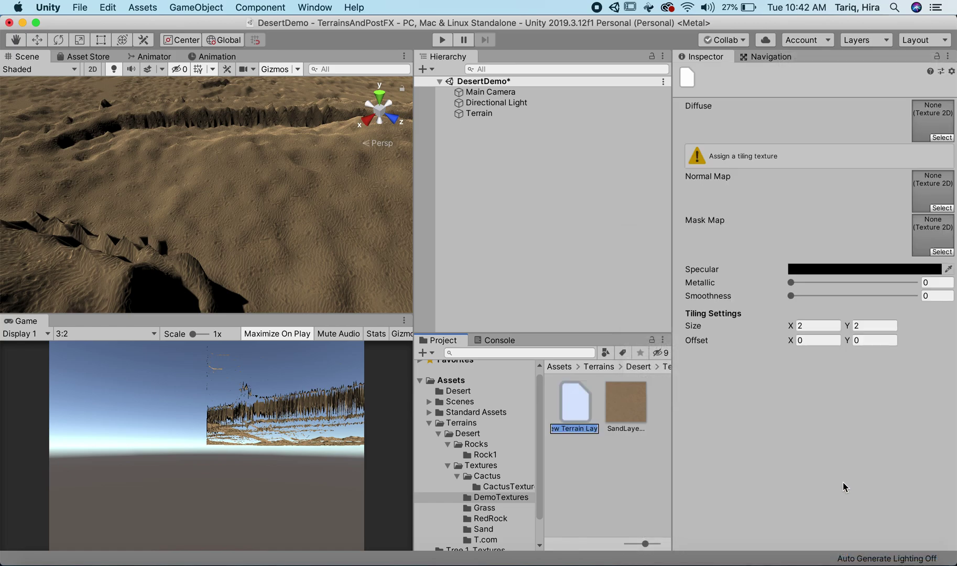
text(RedR)
key(BackSpace)
text(DesertRock)
key(Return)
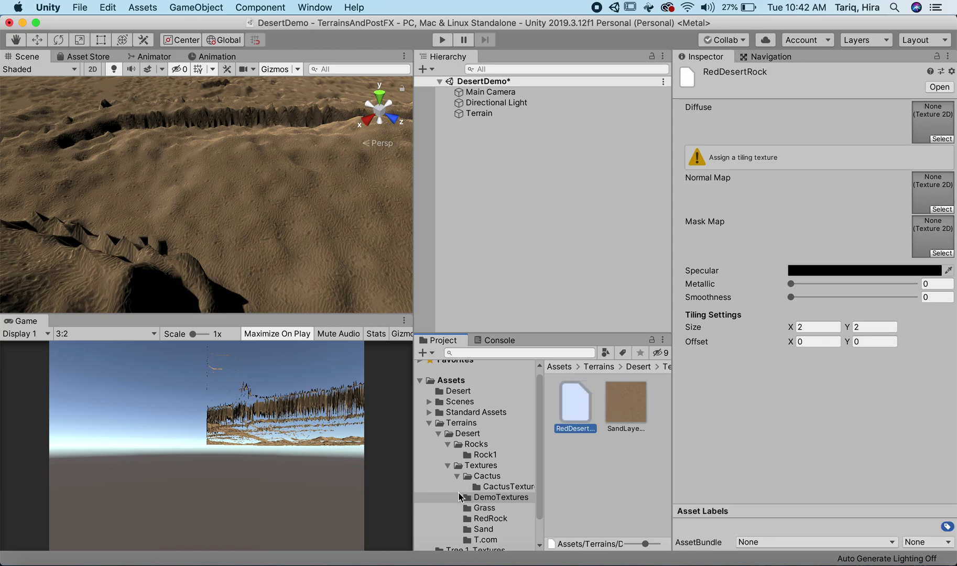
- Assign the red rock color texture from the RedRock folder as RedDesertRock's diffuse texture
click(491, 518)
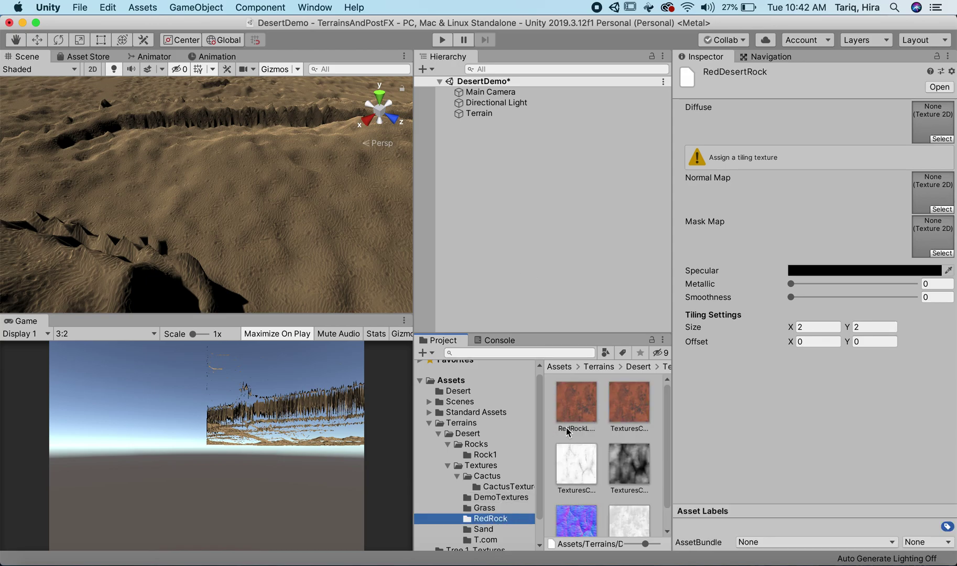
scroll(602, 447, down, 2)
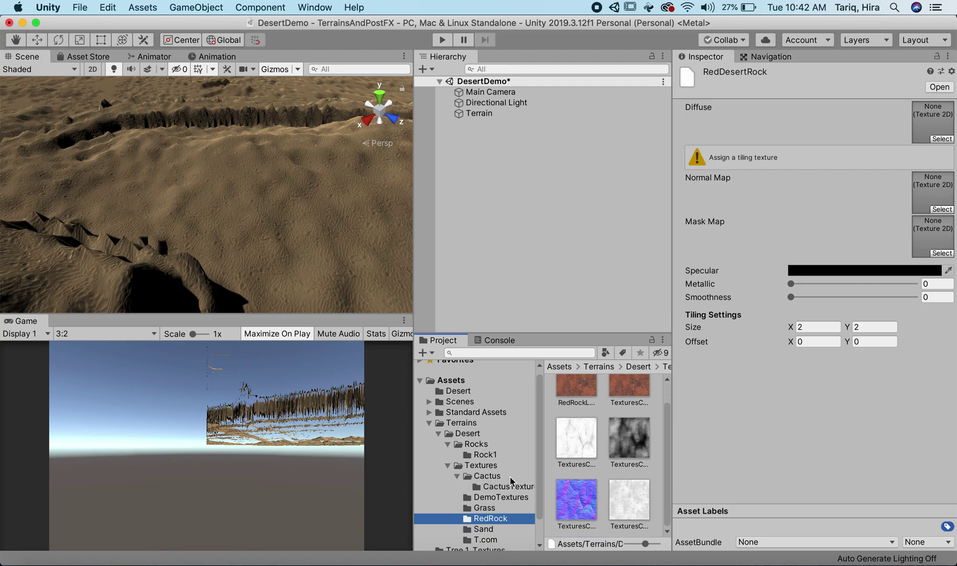
scroll(589, 400, up, 2)
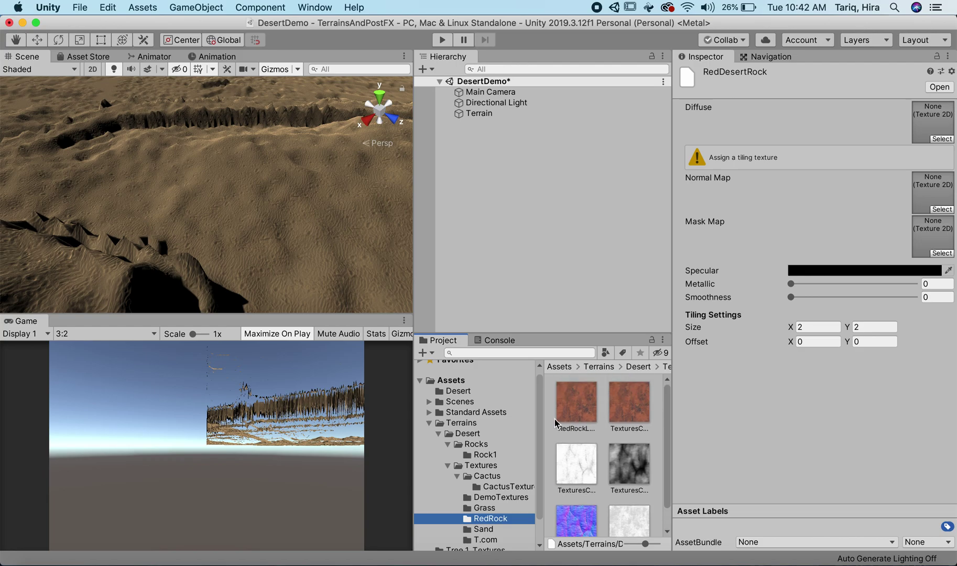
drag(567, 416, 936, 134)
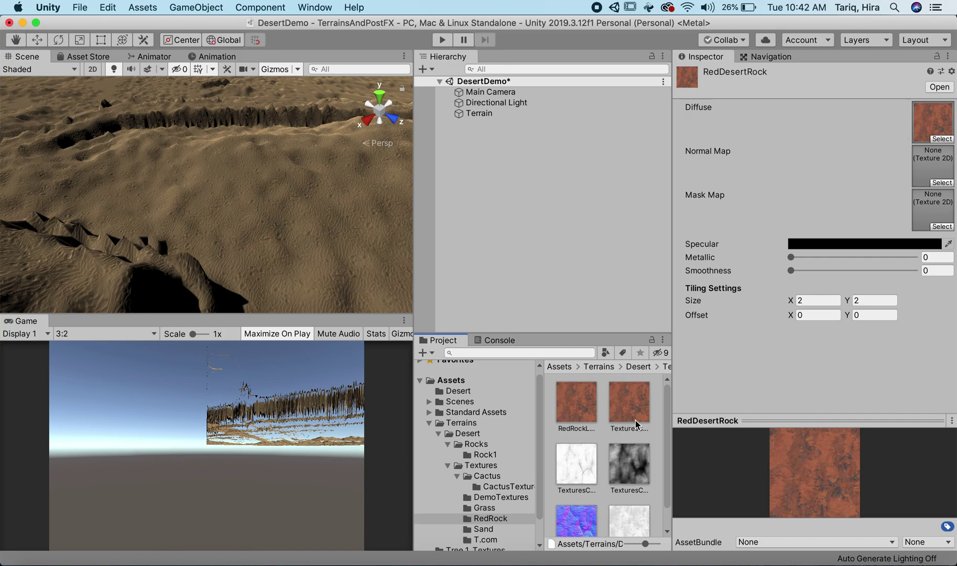
- Assign TexturesCom_Rock_CliffDesert_1K_normal from the RedRock folder as RedDesertRock's normal map
scroll(591, 462, down, 2)
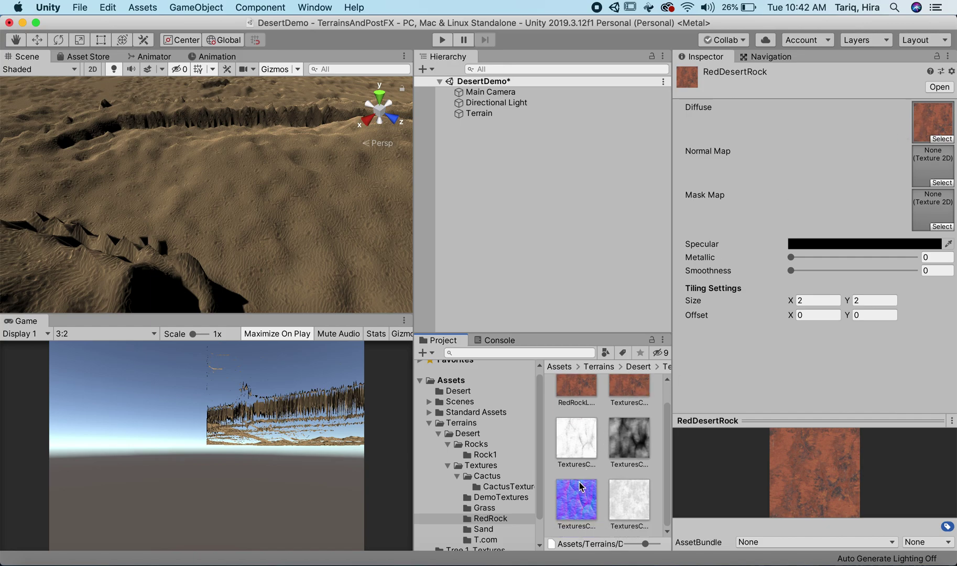
click(577, 489)
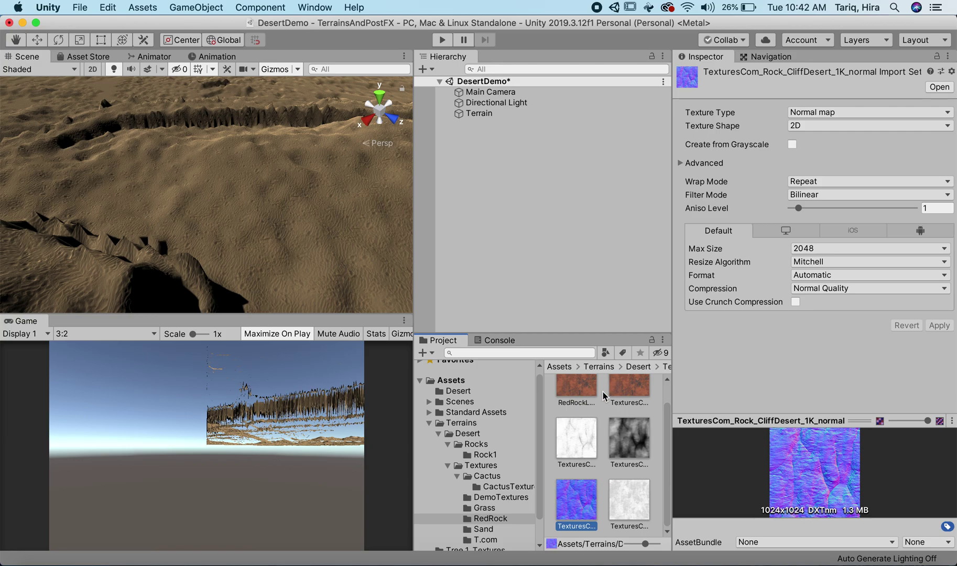
scroll(602, 398, up, 2)
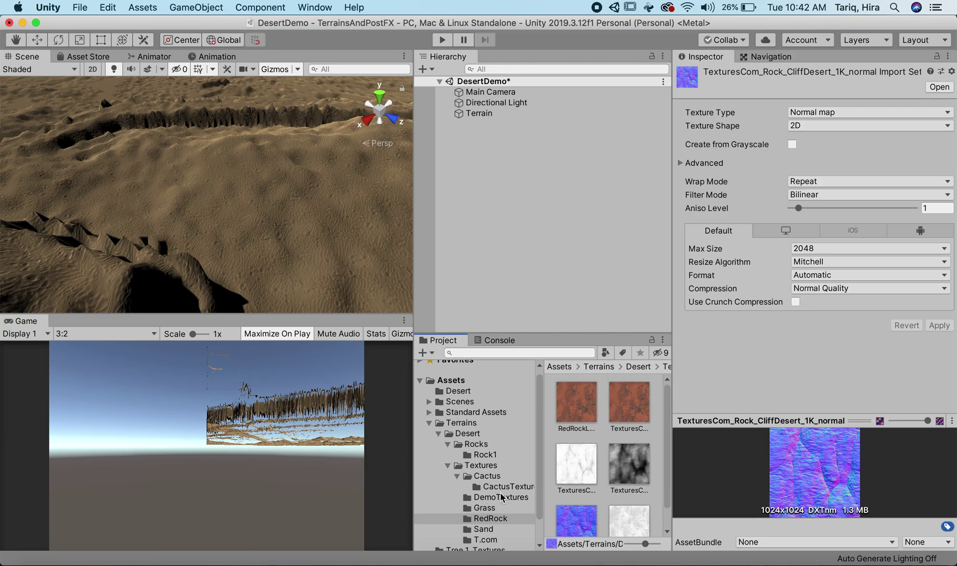
click(500, 498)
click(583, 417)
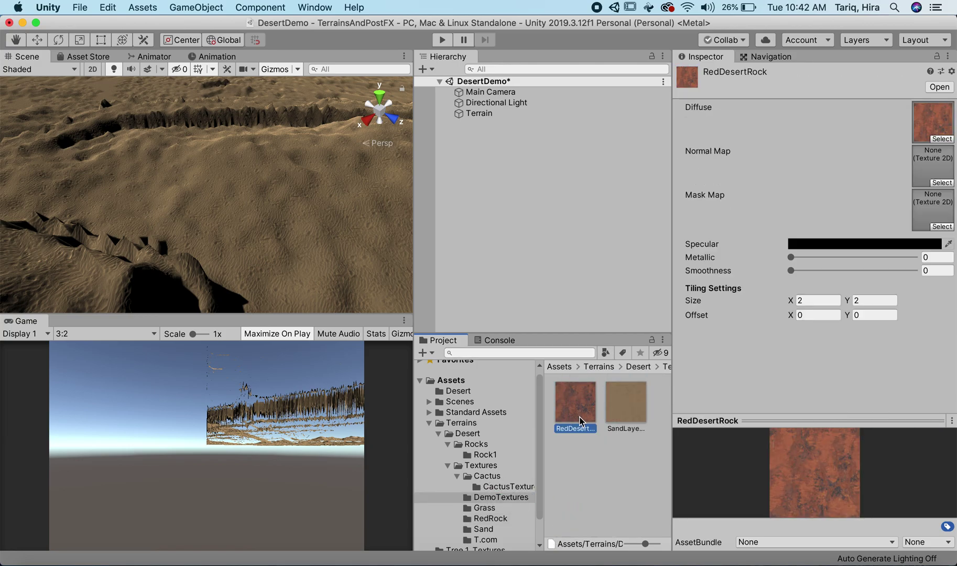
click(492, 519)
drag(571, 524, 932, 167)
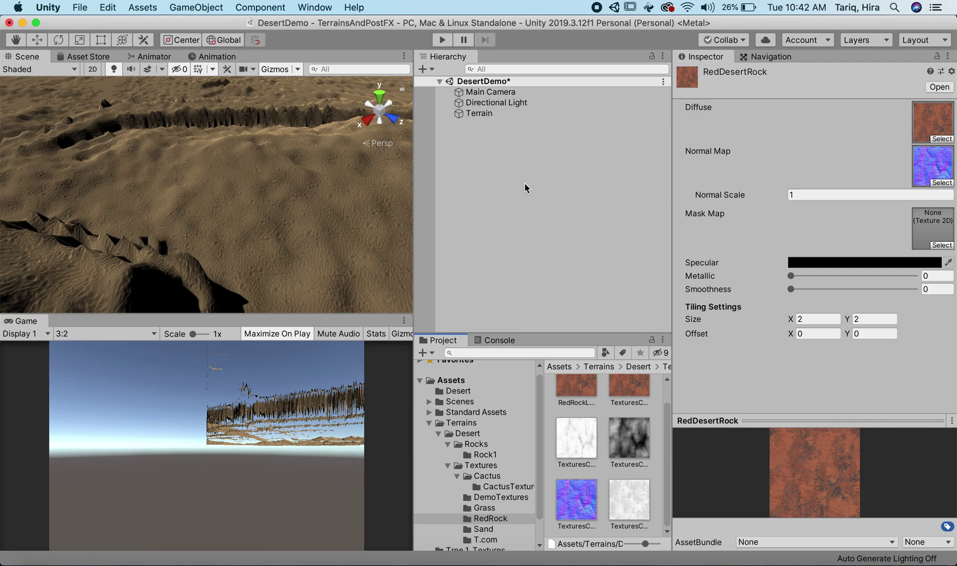
- Add RedDesertRock from the DemoTextures folder to the Terrain's layers alongside SandLayerDemo
click(492, 112)
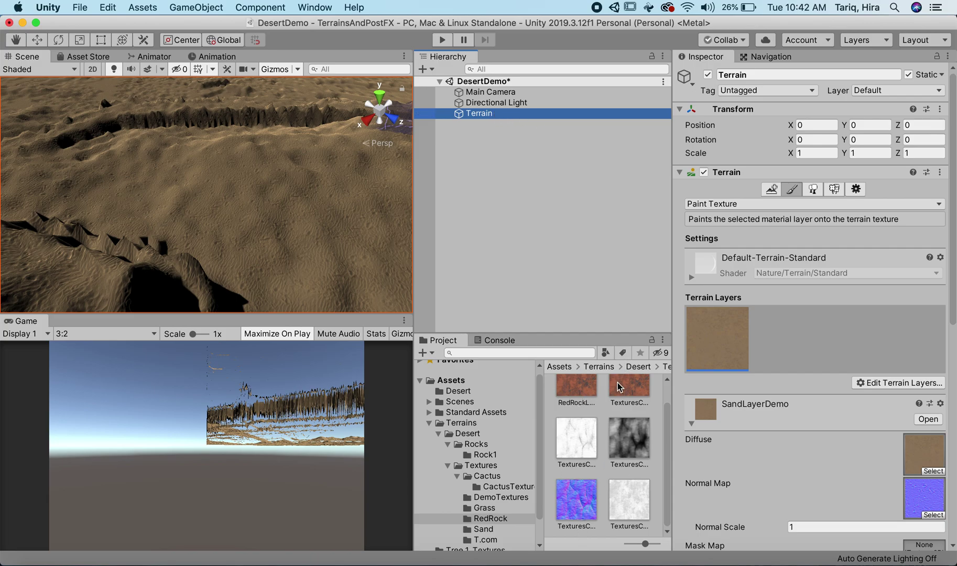
click(500, 497)
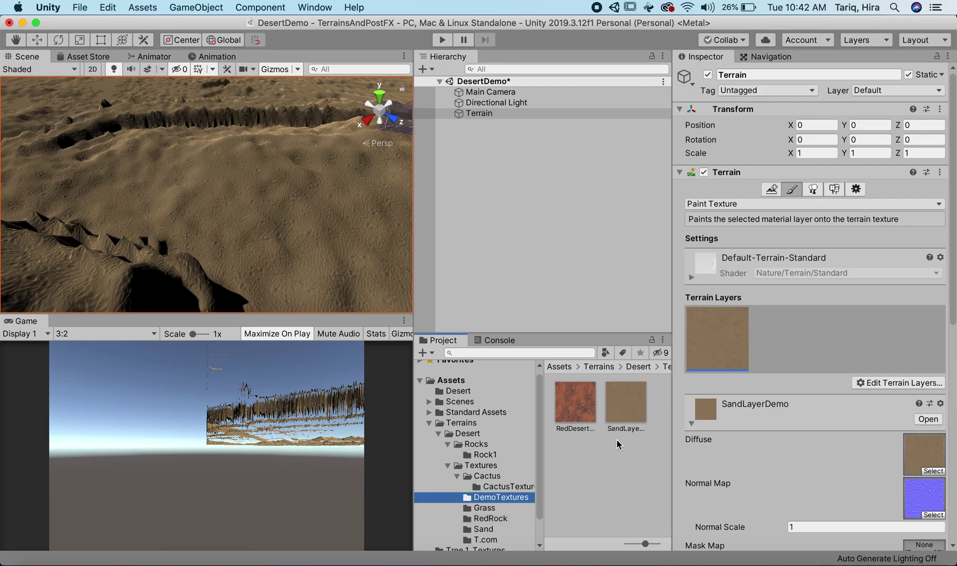
click(911, 383)
click(886, 401)
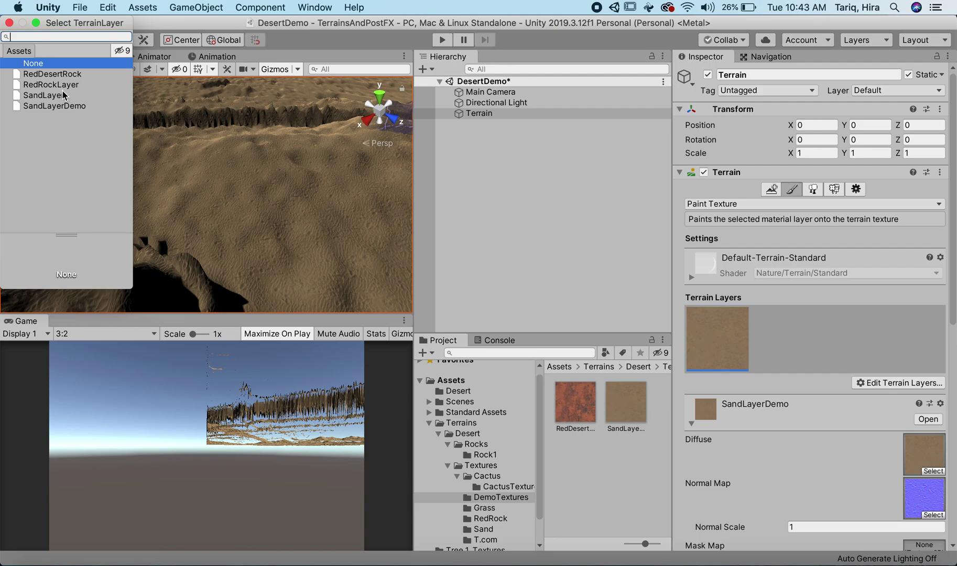
click(76, 74)
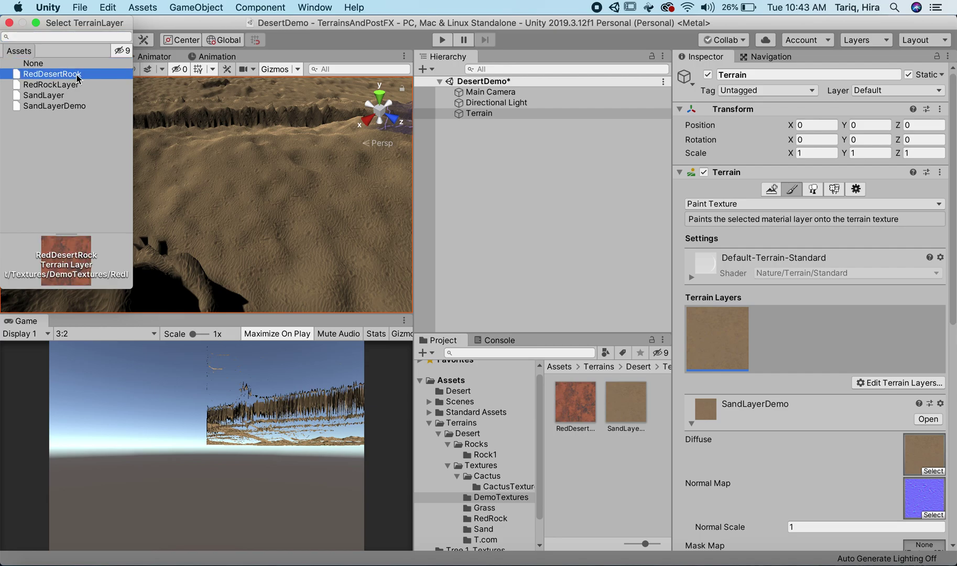
double_click(92, 77)
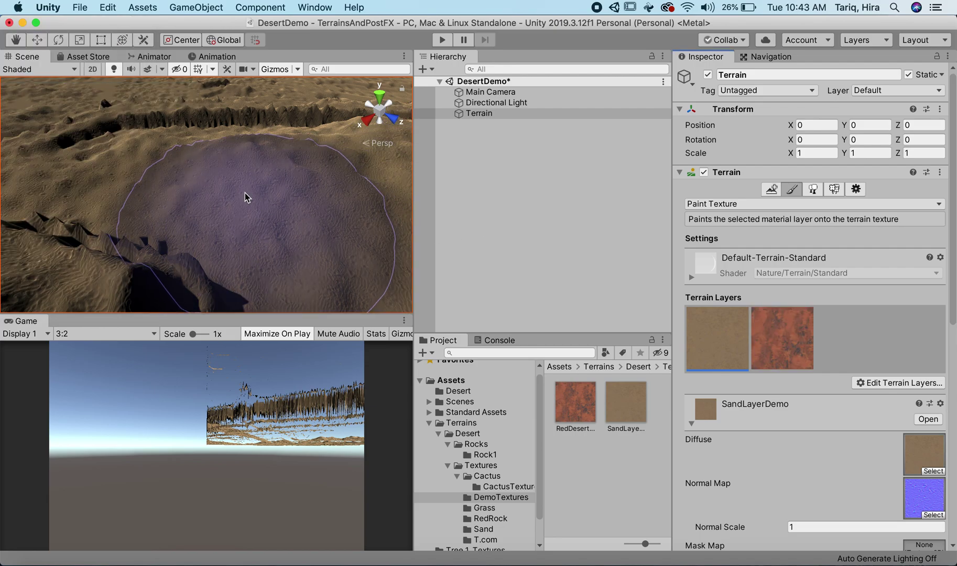
- Paint a large RedDesertRock patch on the sand between the rocky ridge and the jagged trench
click(781, 338)
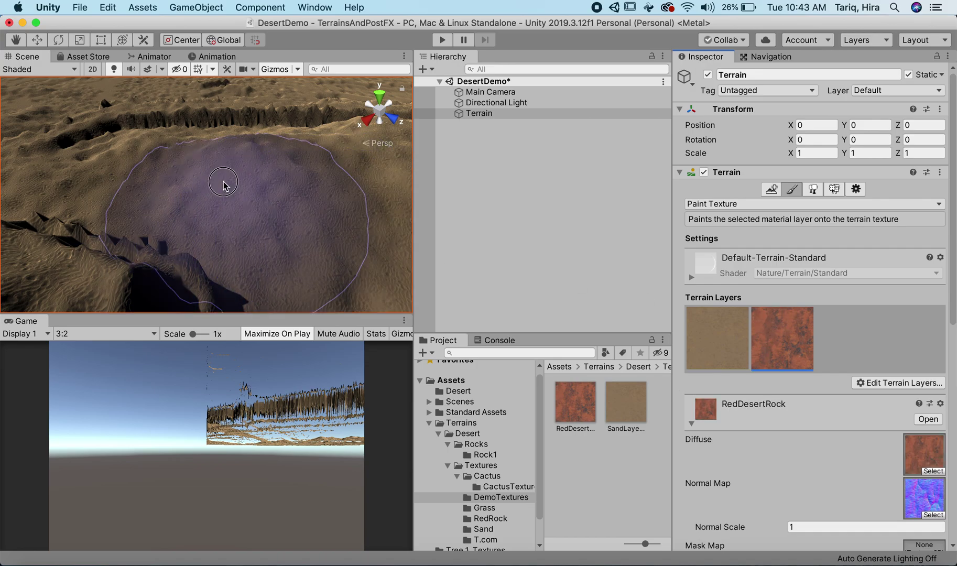
drag(224, 183, 241, 209)
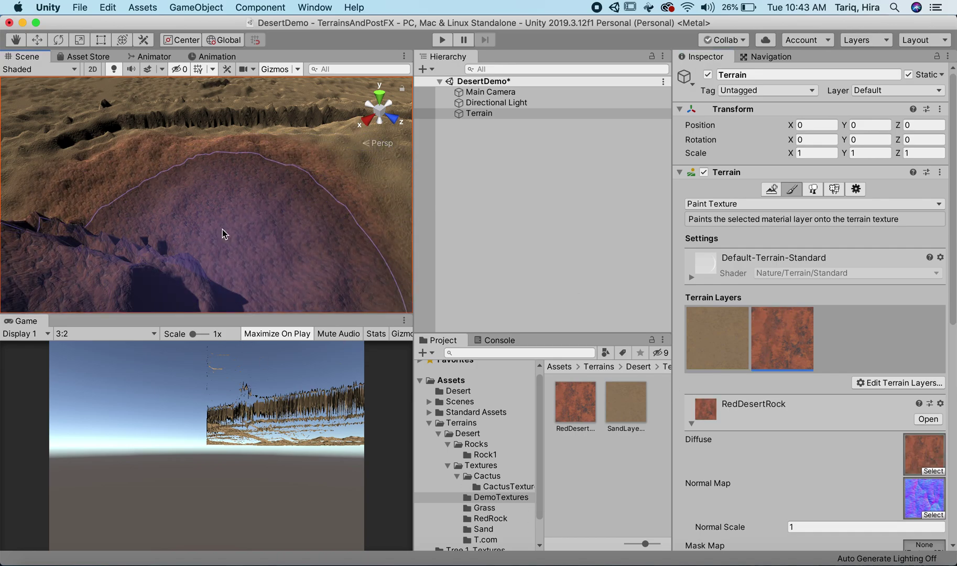
mouse_move(309, 181)
alt+mouse_down()
mouse_move(192, 273)
mouse_move(166, 260)
mouse_move(260, 240)
mouse_move(273, 246)
alt+mouse_up()
- Set RedDesertRock's tiling size to 10 in both X and Y
click(589, 411)
click(817, 319)
text(10)
key(Tab)
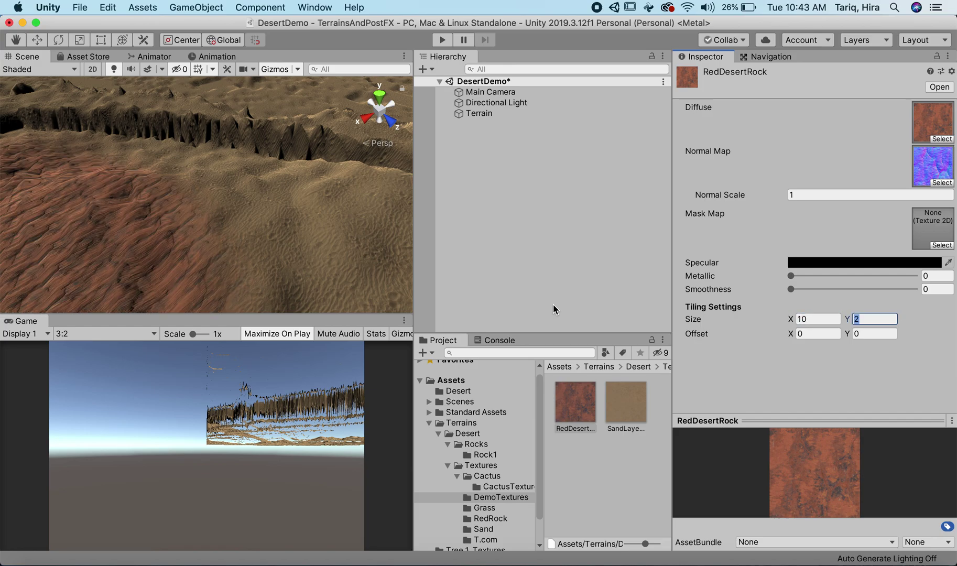
text(10)
- Select RedDesertRock among the Terrain's layers and reduce the texture brush size to 9
alt+drag(204, 309, 218, 225)
drag(88, 171, 246, 222)
click(569, 116)
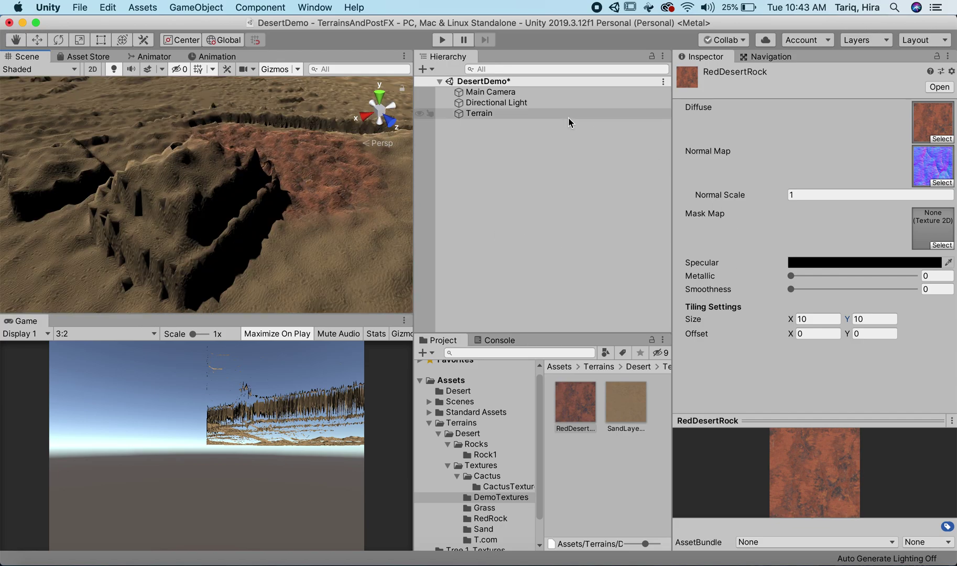
click(756, 359)
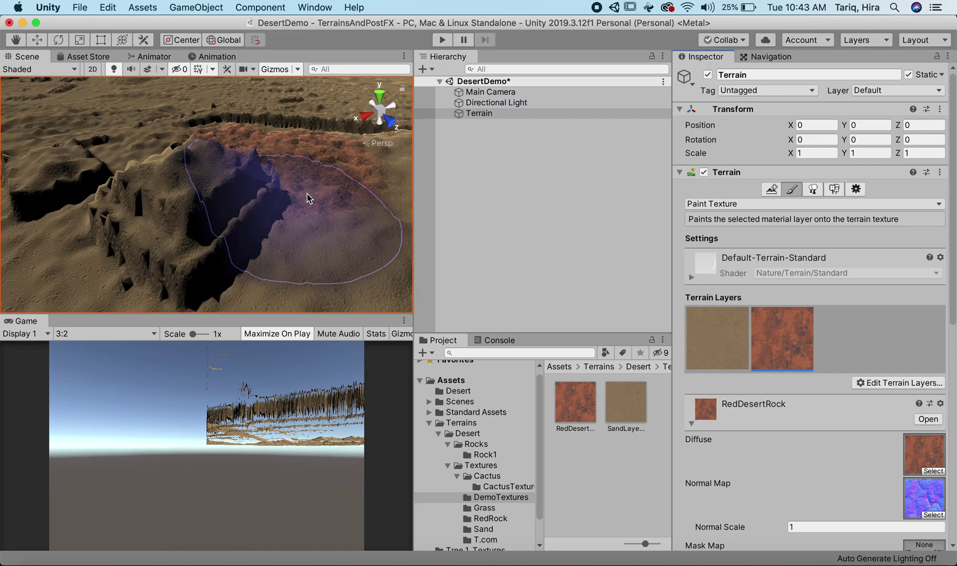
scroll(747, 409, down, 8)
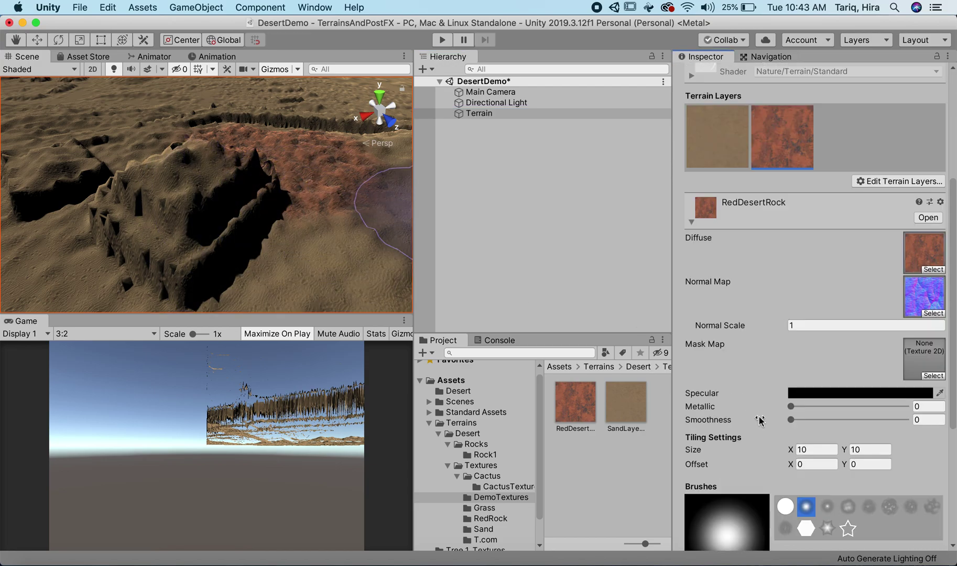
scroll(758, 422, down, 6)
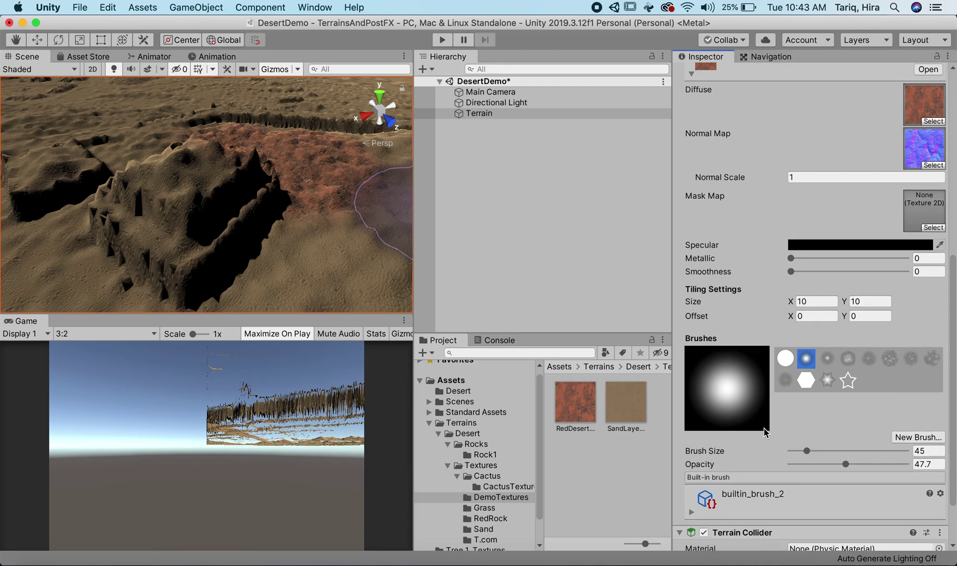
scroll(776, 367, down, 2)
click(808, 405)
drag(808, 405, 799, 408)
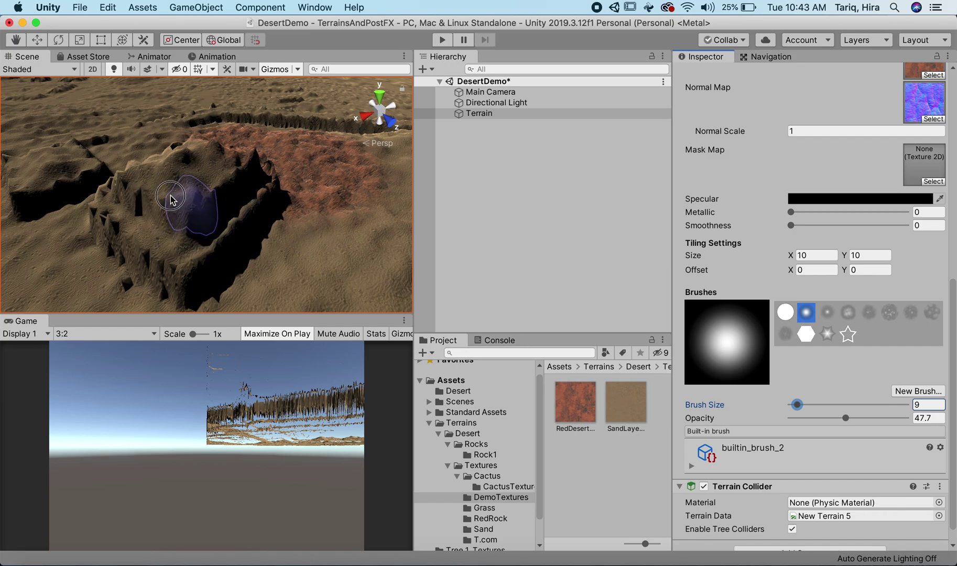
- Paint RedDesertRock over the top and near face of the rocky ridge beside the red patch
mouse_move(164, 201)
mouse_down()
mouse_move(169, 246)
mouse_move(106, 228)
mouse_move(218, 243)
mouse_move(203, 190)
mouse_move(153, 196)
mouse_up()
mouse_move(129, 196)
middle_down()
mouse_move(224, 272)
mouse_move(247, 235)
mouse_move(140, 197)
mouse_move(203, 258)
mouse_move(206, 248)
middle_up()
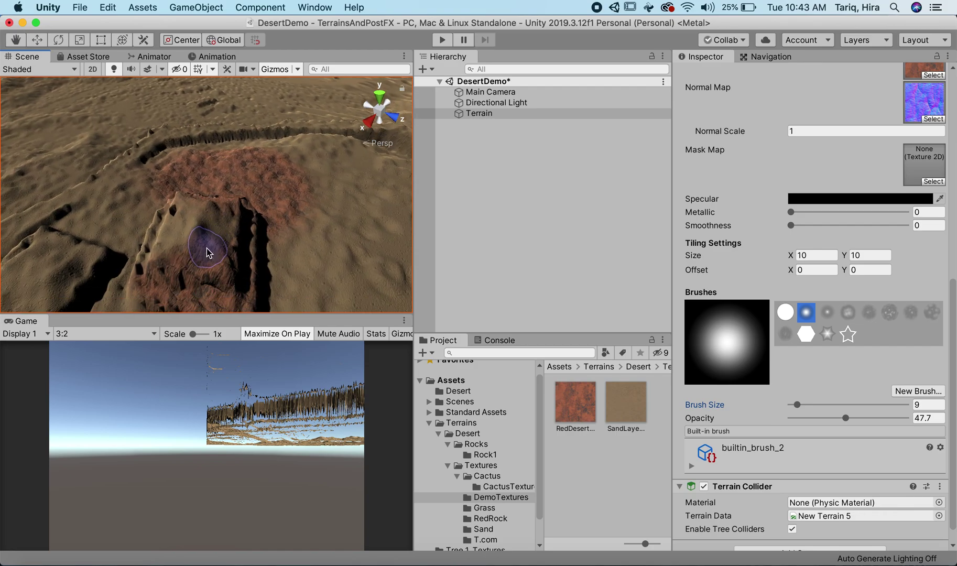
mouse_move(187, 250)
mouse_down()
mouse_move(161, 224)
mouse_move(152, 272)
mouse_up()
- Set RedDesertRock's tiling size to 20 in both X and Y
click(812, 251)
text(20)
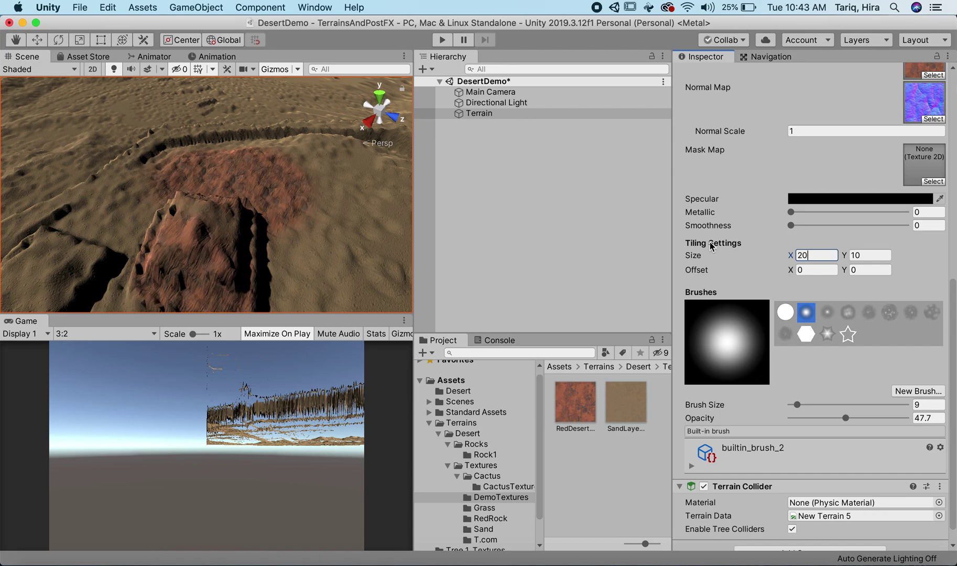
text(20)
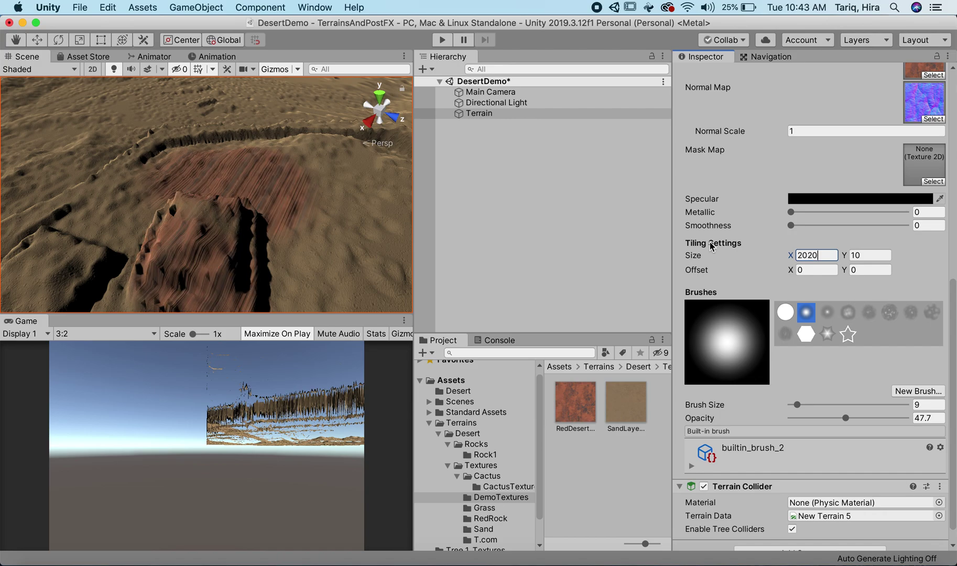
key(BackSpace)
key(BackSpace)
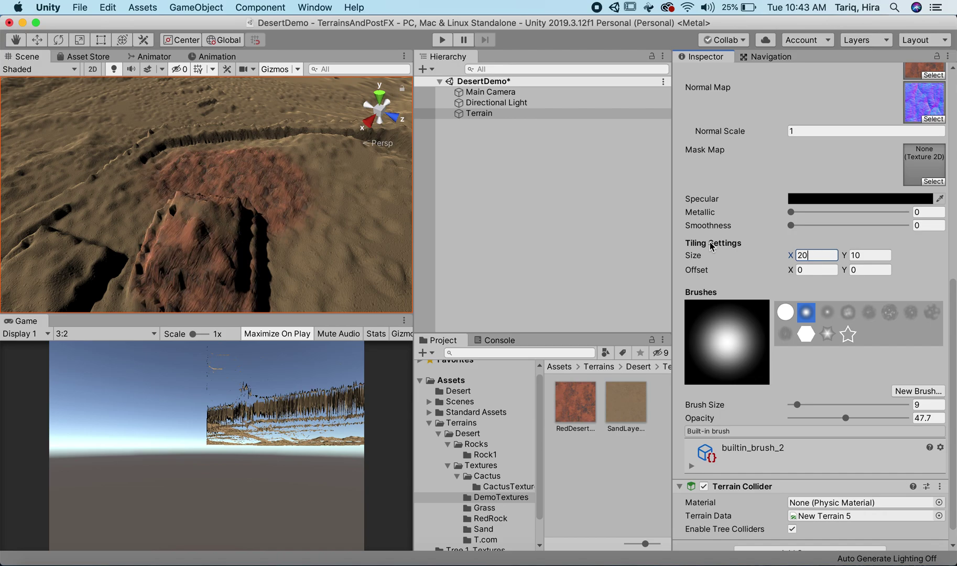
key(Tab)
text(20)
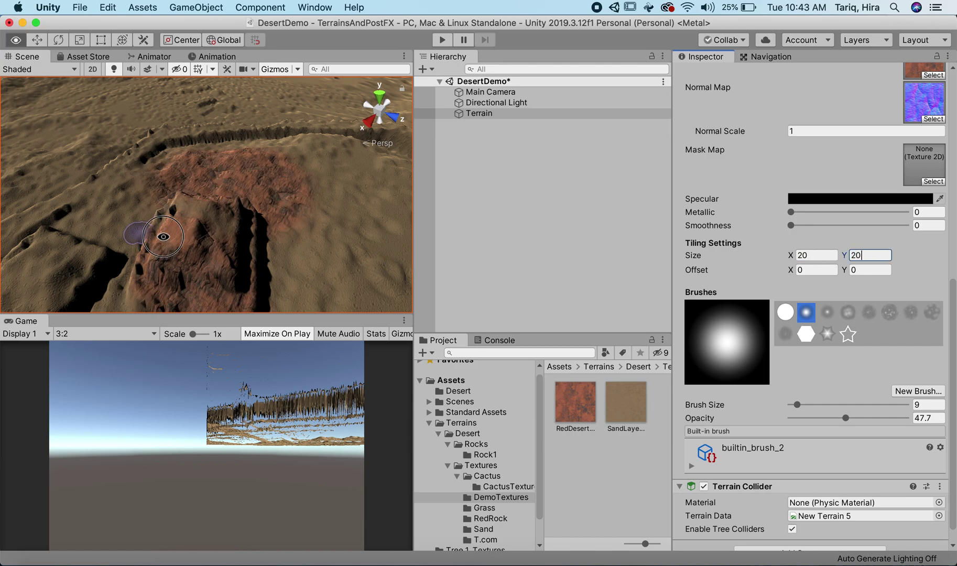
- Paint RedDesertRock over the remaining sandy slopes and edges of the rocky ridge, checking coverage from several angles
alt+drag(132, 218, 171, 214)
scroll(270, 154, up, 2)
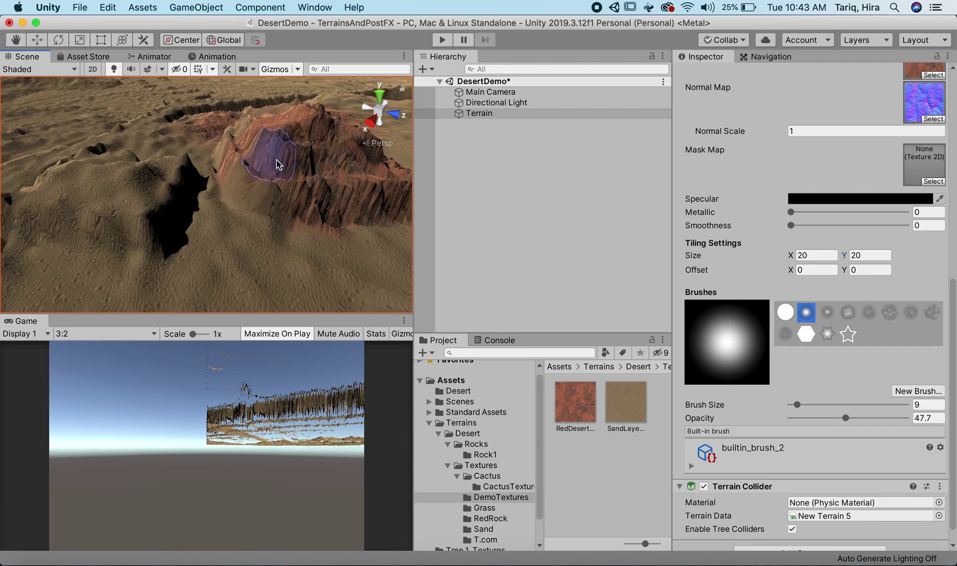
mouse_move(273, 174)
alt+mouse_down()
mouse_move(239, 193)
mouse_move(277, 167)
alt+mouse_up()
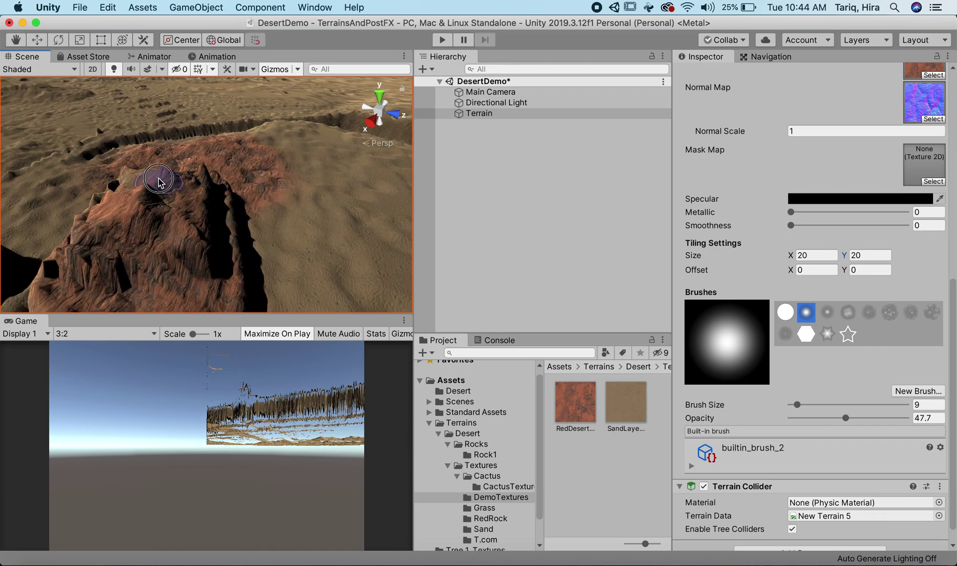
mouse_move(132, 239)
alt+mouse_down()
mouse_move(193, 230)
mouse_move(192, 214)
alt+mouse_up()
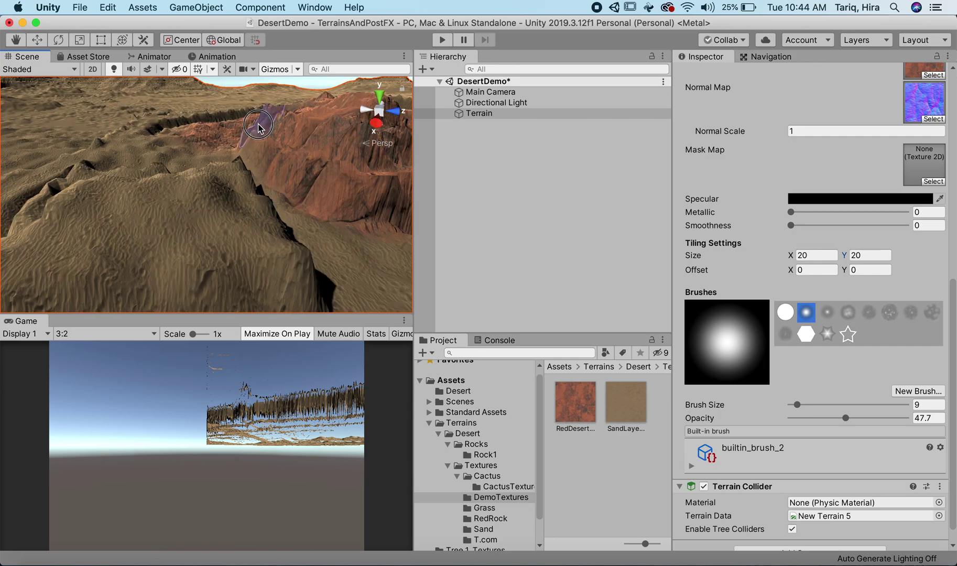
mouse_move(321, 159)
alt+mouse_down()
mouse_move(306, 203)
mouse_move(305, 193)
alt+mouse_up()
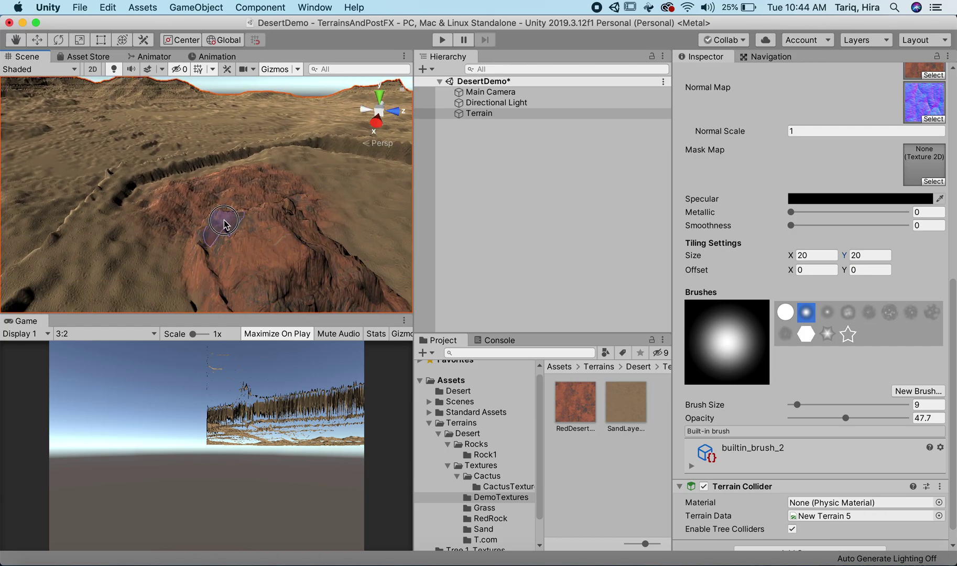
alt+drag(239, 267, 180, 250)
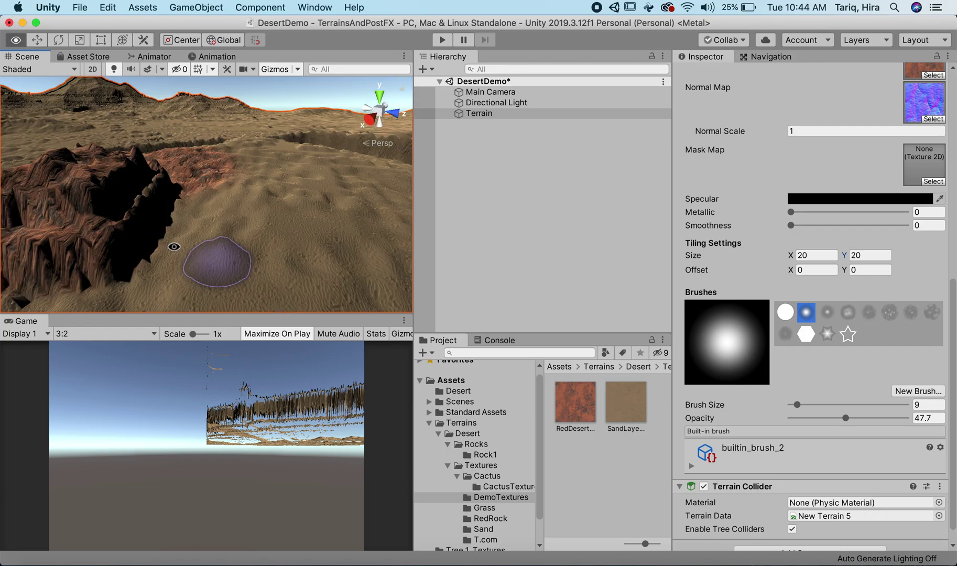
- Try a texture brush size of 304 over the red rock patch and reduce it to 2
alt+drag(79, 210, 128, 272)
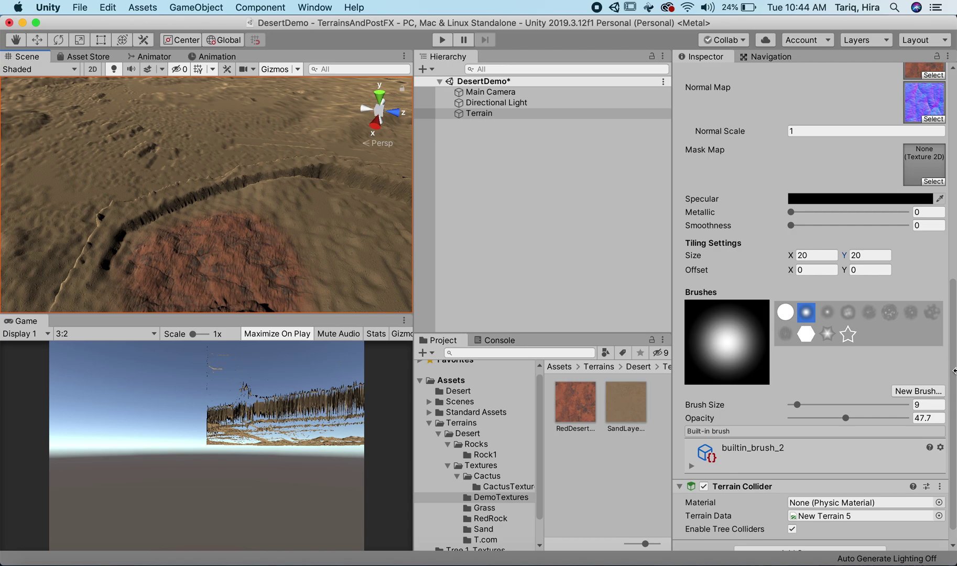
drag(799, 405, 824, 404)
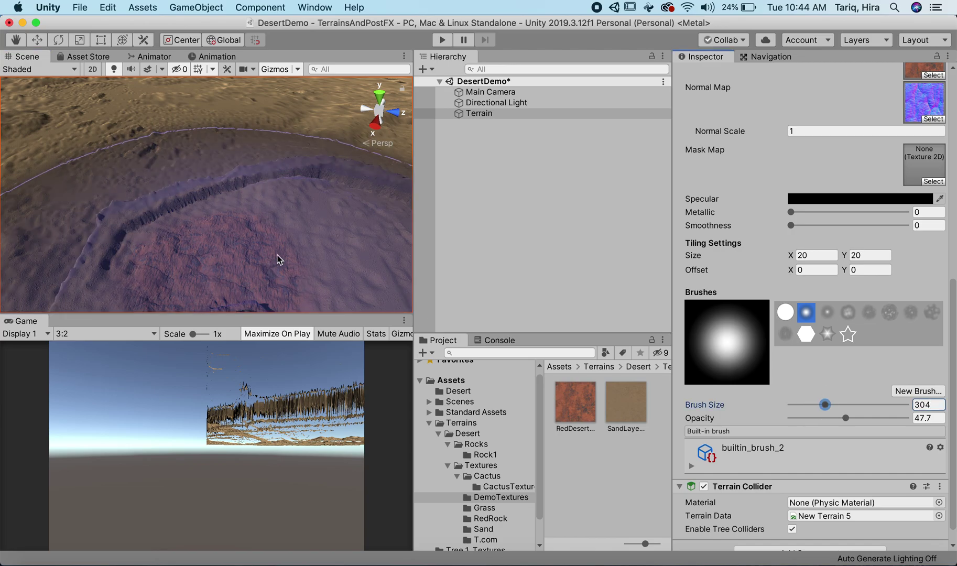
click(816, 404)
drag(823, 406, 776, 404)
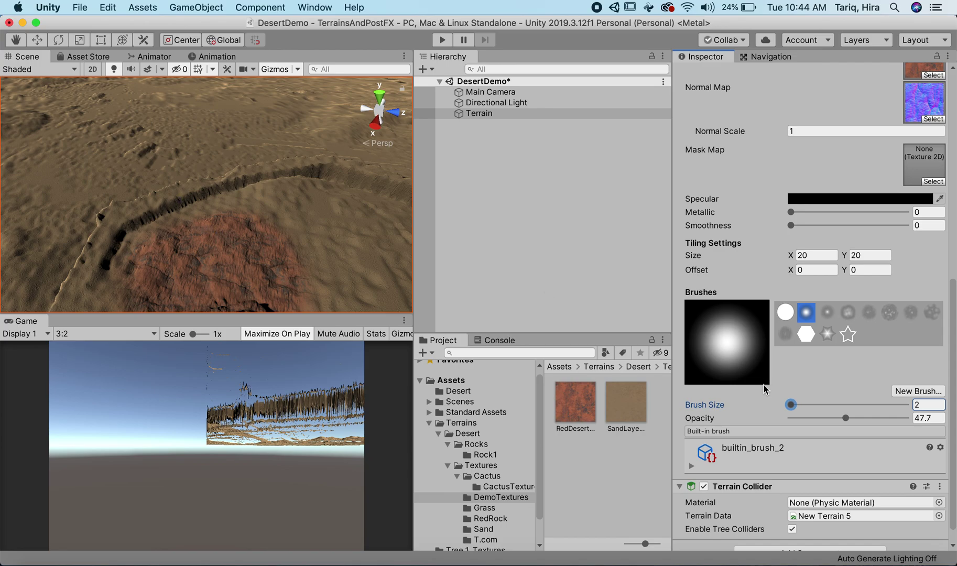
- Set the brush size to 13 and paint RedDesertRock over the sand around the red patch behind the ridge
drag(792, 405, 798, 404)
mouse_move(243, 236)
mouse_down()
mouse_move(178, 239)
mouse_move(219, 234)
mouse_move(153, 254)
mouse_move(249, 232)
mouse_move(246, 222)
mouse_move(193, 235)
mouse_move(260, 246)
mouse_move(240, 259)
mouse_move(269, 190)
mouse_move(318, 184)
mouse_move(300, 203)
mouse_move(262, 171)
mouse_up()
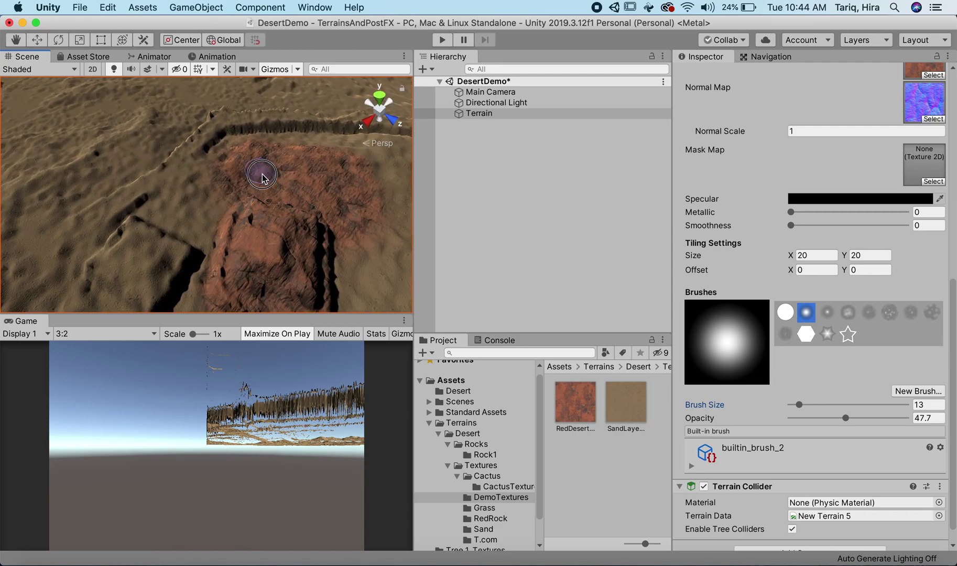
mouse_move(170, 214)
middle_down()
mouse_move(214, 181)
mouse_move(237, 180)
middle_up()
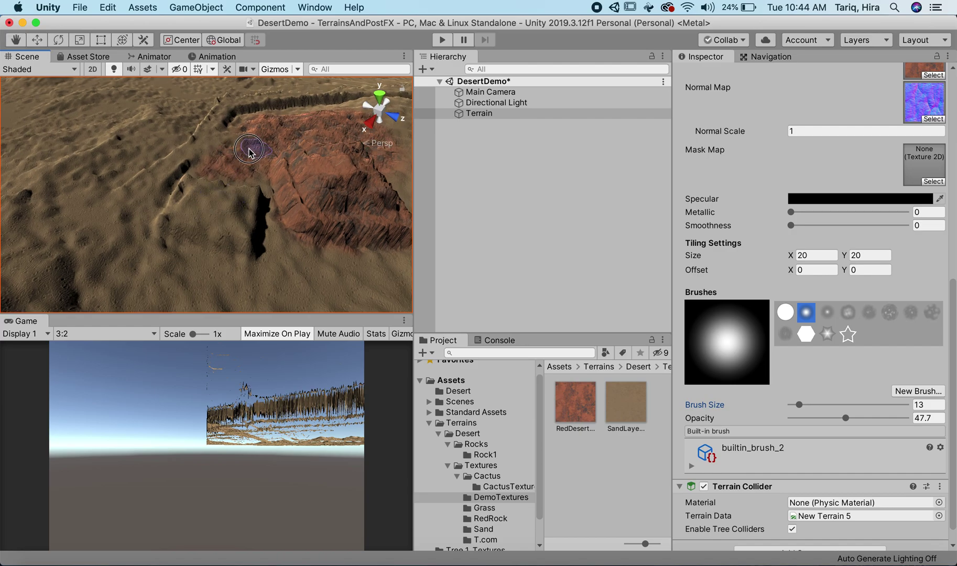
- Paint SandLayerDemo over most of the flat red patch beside the rocky ridge, blending its edges into the sand
scroll(802, 157, up, 5)
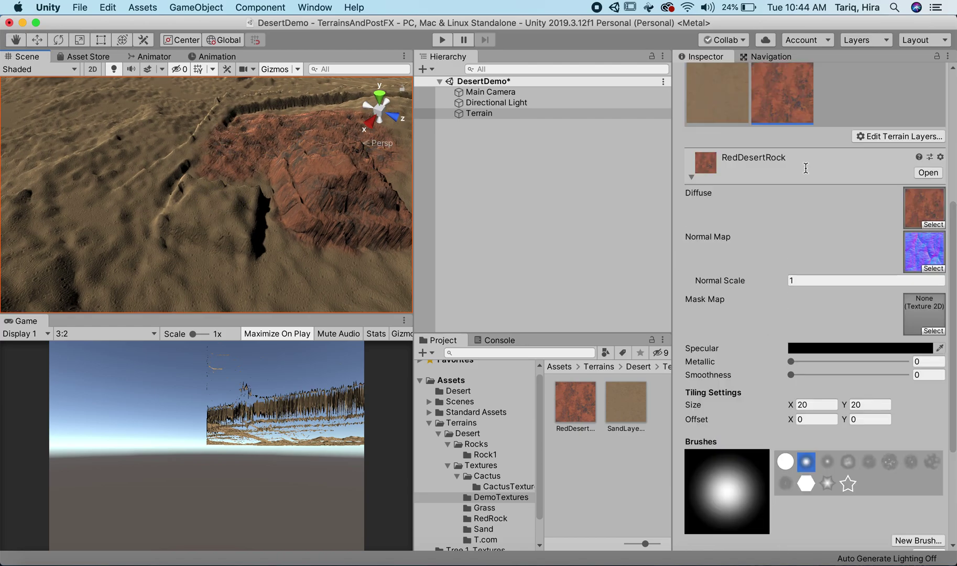
scroll(713, 240, up, 8)
click(688, 362)
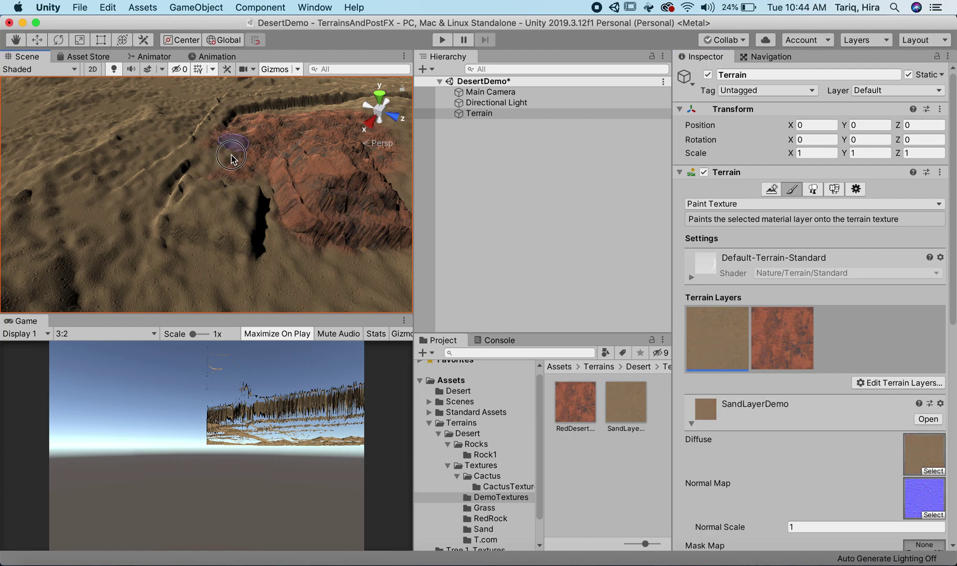
mouse_move(244, 169)
mouse_down()
mouse_move(210, 135)
mouse_move(221, 122)
mouse_move(298, 129)
mouse_move(224, 118)
mouse_move(208, 144)
mouse_move(265, 150)
mouse_move(230, 174)
mouse_move(78, 167)
mouse_up()
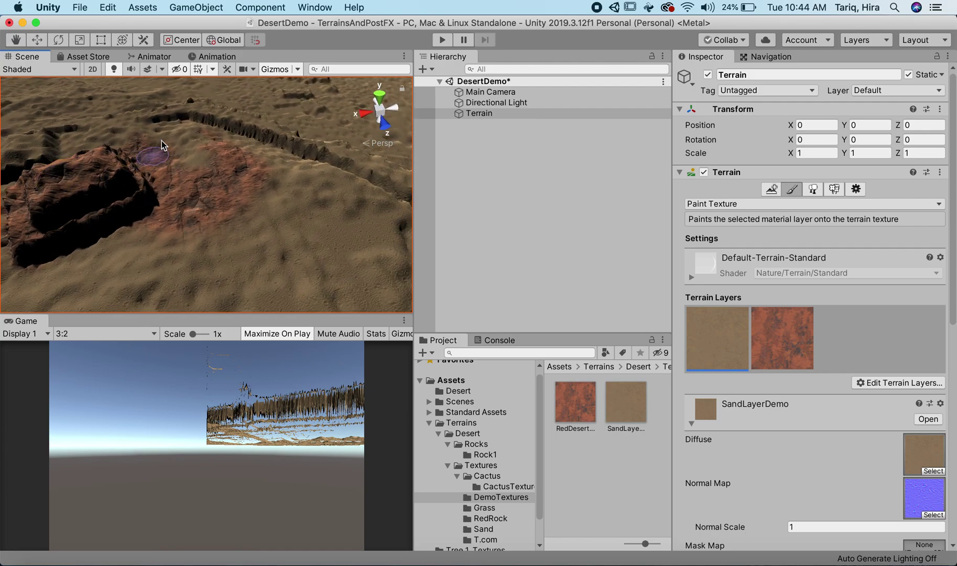
mouse_move(188, 231)
mouse_down()
mouse_move(231, 177)
mouse_move(207, 156)
mouse_move(231, 229)
mouse_up()
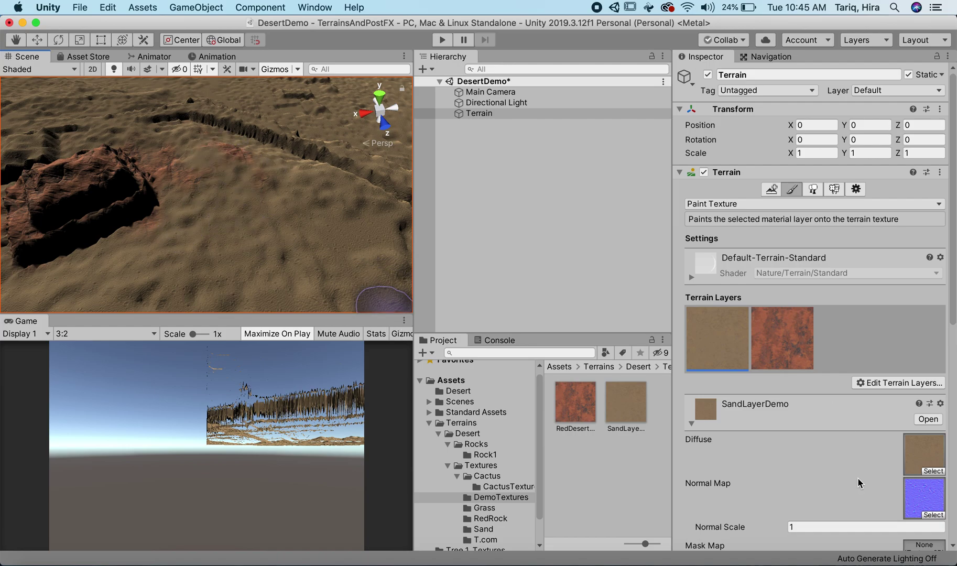
- Paint a RedDesertRock patch onto the sand in front of the rocky ridge and inspect it up close
scroll(833, 456, down, 5)
click(792, 183)
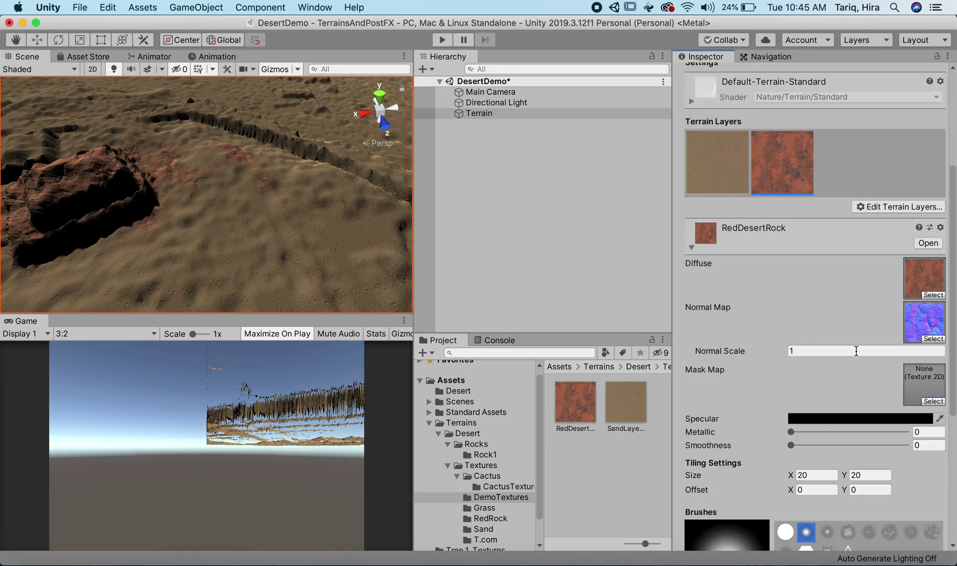
scroll(843, 443, down, 2)
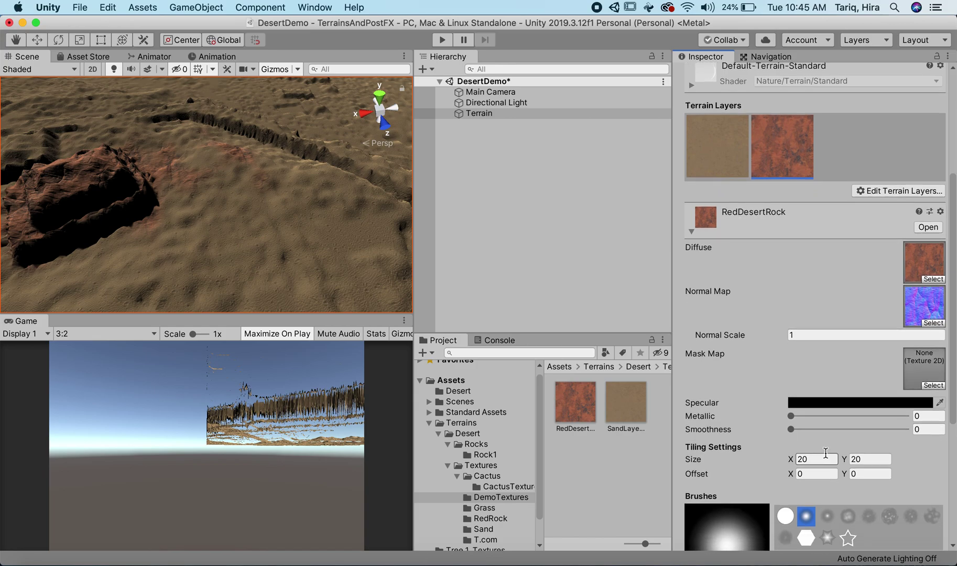
mouse_move(192, 214)
mouse_down()
mouse_move(196, 196)
mouse_move(209, 207)
mouse_move(173, 257)
mouse_up()
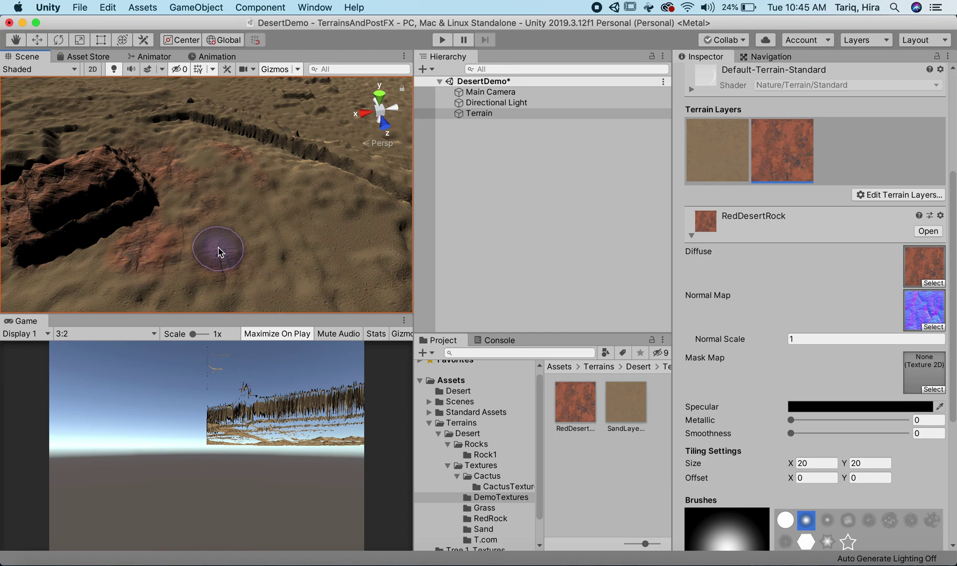
scroll(316, 257, up, 10)
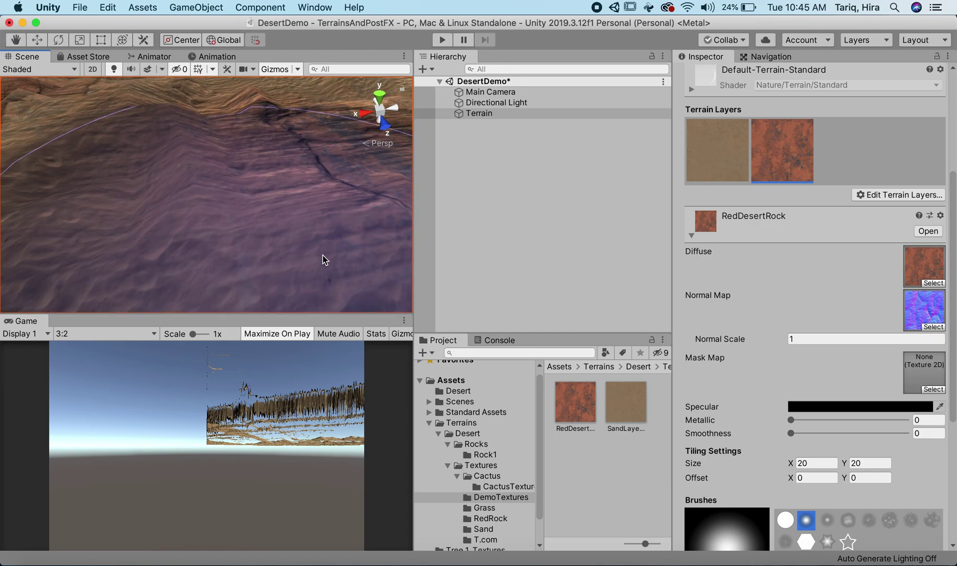
scroll(324, 257, down, 10)
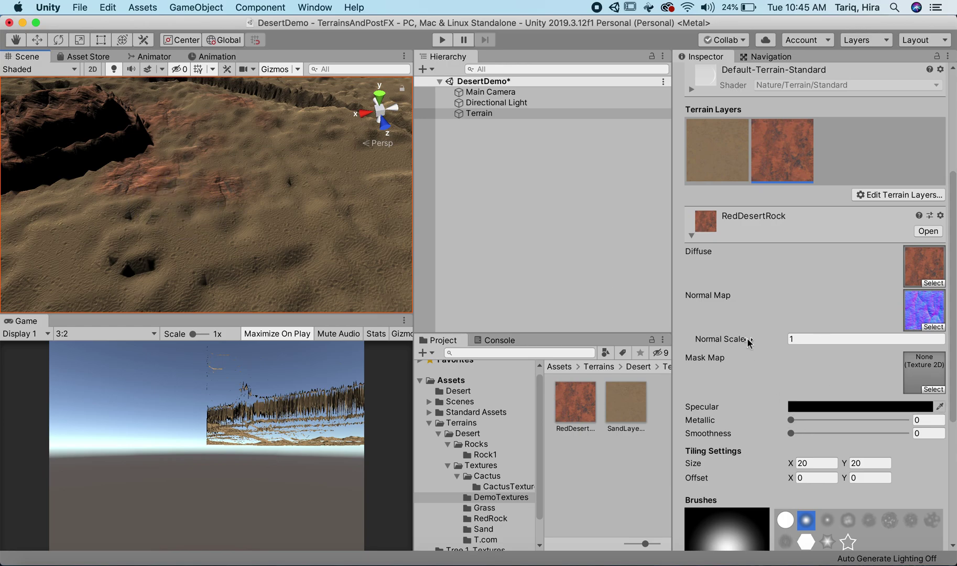
- Set brush opacity to 17.7 and size to 12, and extend the RedDesertRock patch softly across the sand near the ridge
scroll(747, 341, down, 5)
mouse_move(846, 489)
mouse_down()
mouse_move(820, 491)
mouse_move(815, 478)
mouse_up()
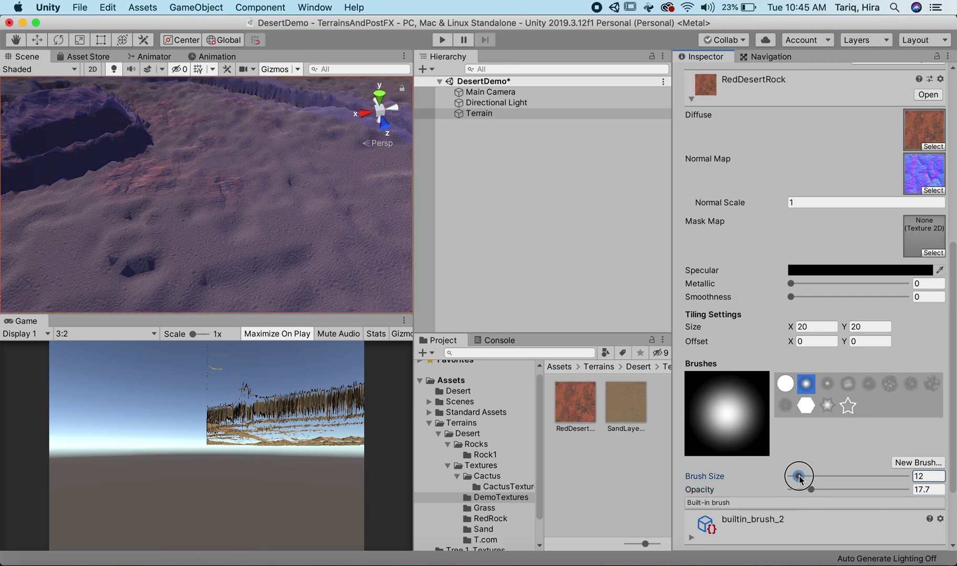
mouse_move(263, 251)
mouse_down()
mouse_move(300, 236)
mouse_move(146, 206)
mouse_move(76, 212)
mouse_move(239, 197)
mouse_move(165, 198)
mouse_move(136, 213)
mouse_move(222, 212)
mouse_move(152, 190)
mouse_move(44, 181)
mouse_move(88, 156)
mouse_move(51, 188)
mouse_move(89, 198)
mouse_move(100, 217)
mouse_move(90, 198)
mouse_move(48, 203)
mouse_move(291, 195)
mouse_up()
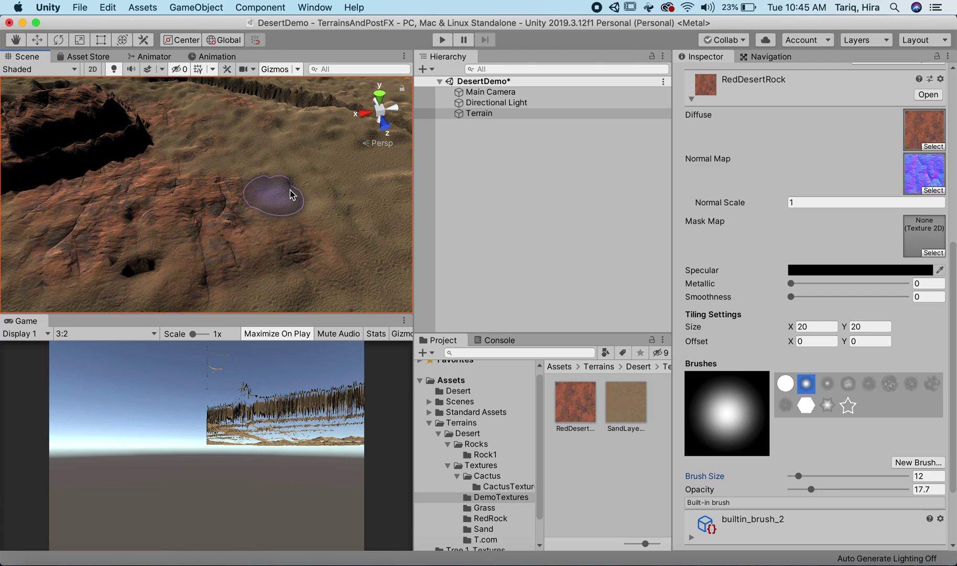
scroll(291, 195, down, 3)
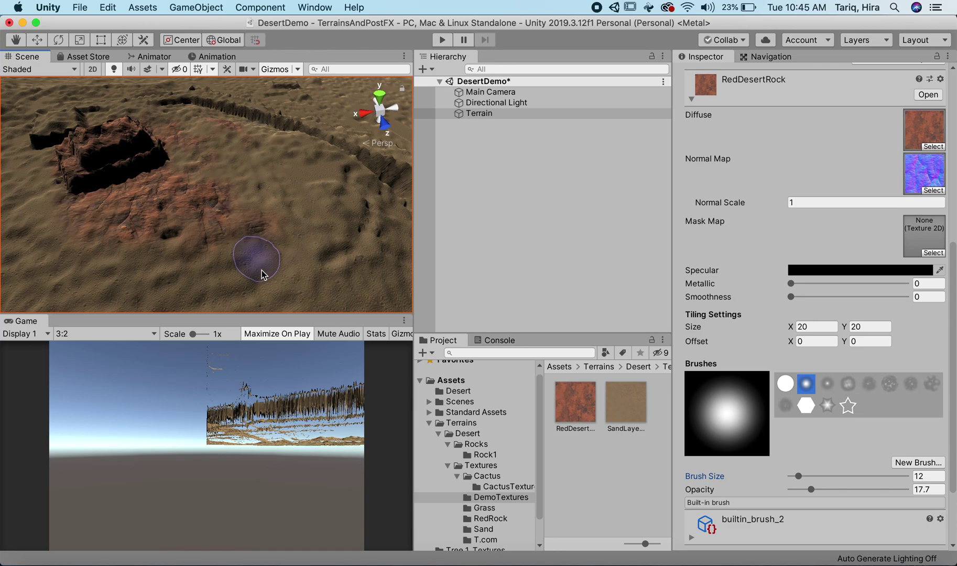
- Set brush opacity to 10.8 and paint faint RedDesertRock along the outer edge of the red patch
drag(811, 489, 790, 484)
click(120, 265)
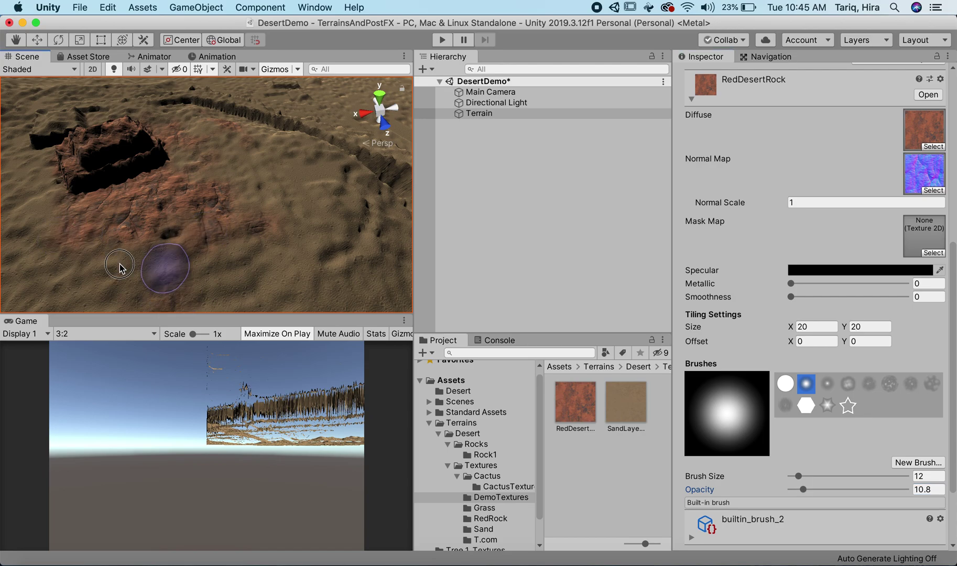
key(alt)
mouse_move(294, 152)
alt+mouse_down()
mouse_move(324, 166)
mouse_move(220, 184)
alt+mouse_up()
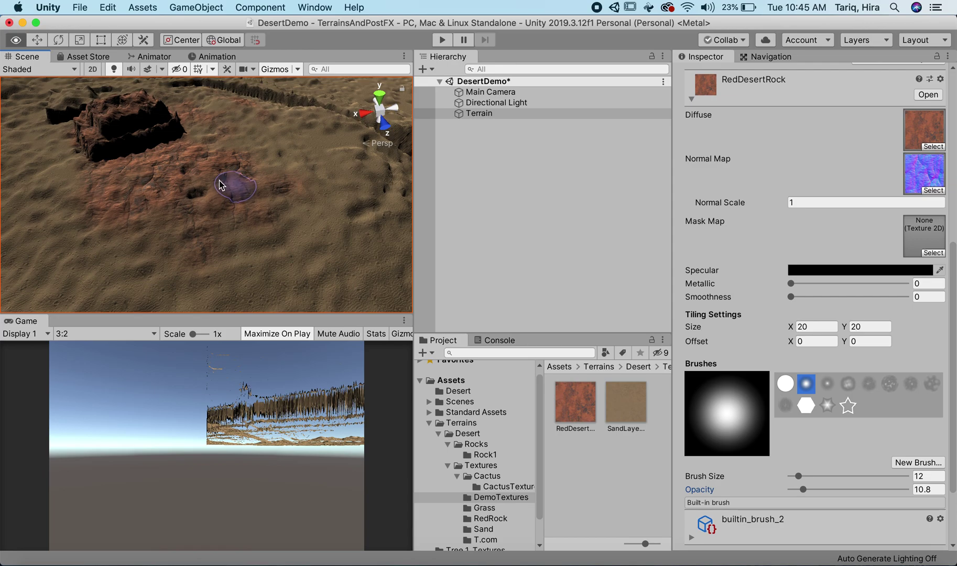
- Paint SandLayerDemo at 100 opacity over the whole red patch in front of the rocky ridge
scroll(823, 267, up, 10)
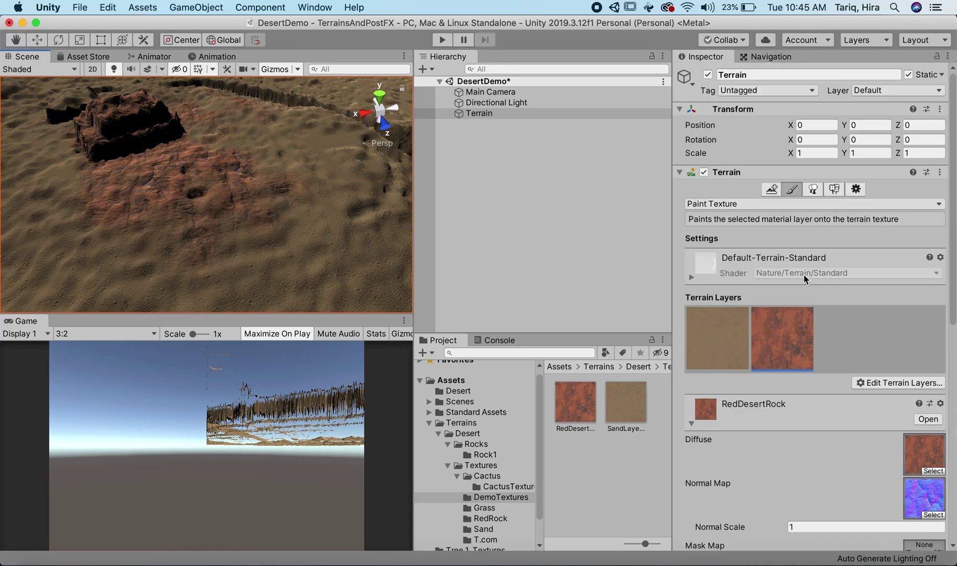
click(725, 339)
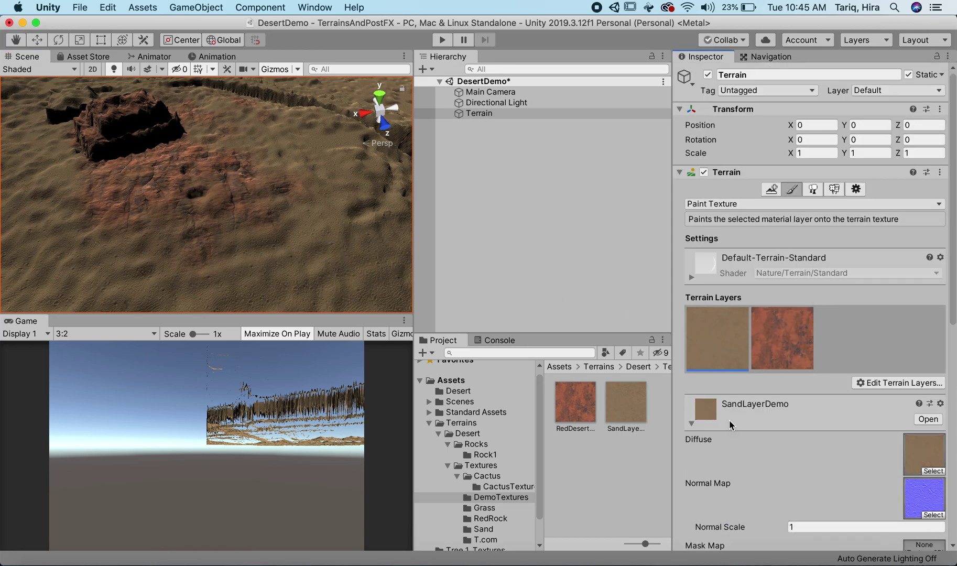
scroll(728, 419, down, 12)
drag(808, 402, 908, 401)
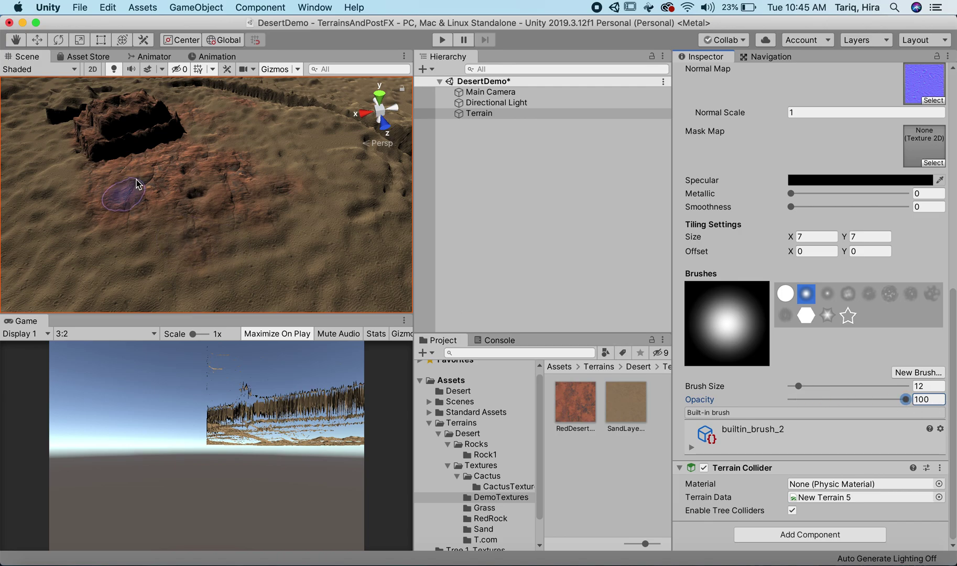
mouse_move(218, 209)
mouse_down()
mouse_move(188, 227)
mouse_move(236, 212)
mouse_move(208, 154)
mouse_move(65, 197)
mouse_move(259, 169)
mouse_move(214, 152)
mouse_move(307, 193)
mouse_move(184, 159)
mouse_move(79, 172)
mouse_move(170, 159)
mouse_up()
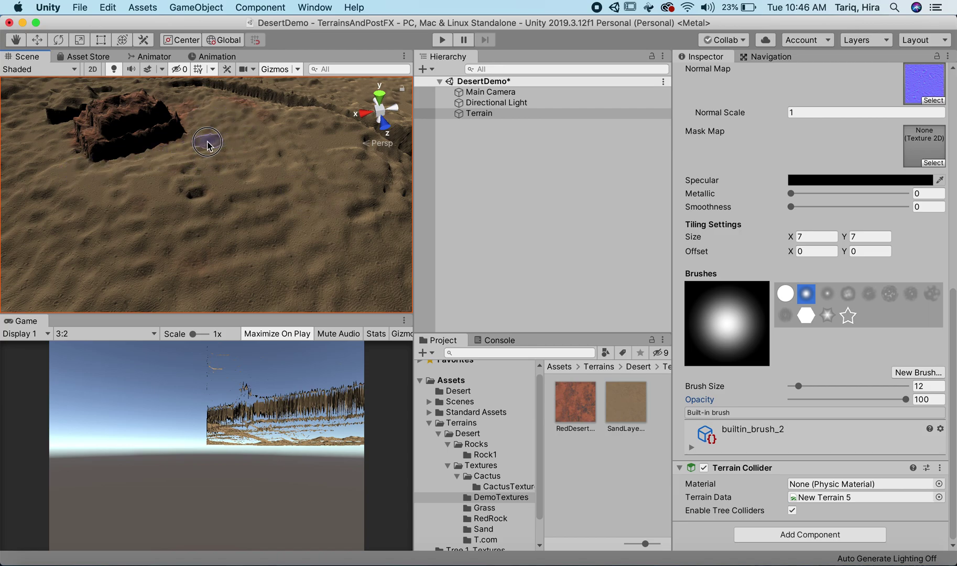
- Set brush opacity to 30.2 and paint SandLayerDemo over the top of the rocky ridge
middle_drag(249, 131, 341, 190)
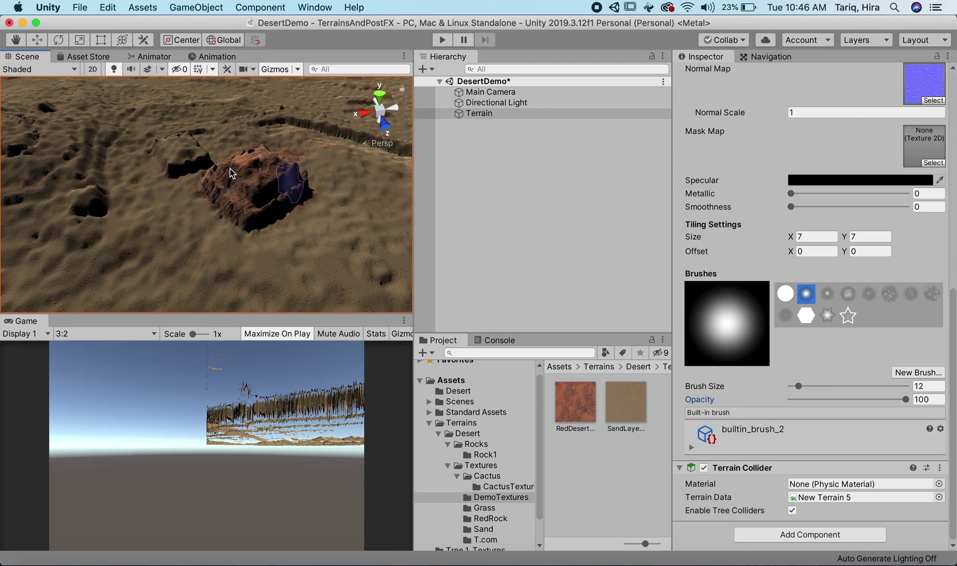
click(847, 400)
scroll(283, 167, up, 3)
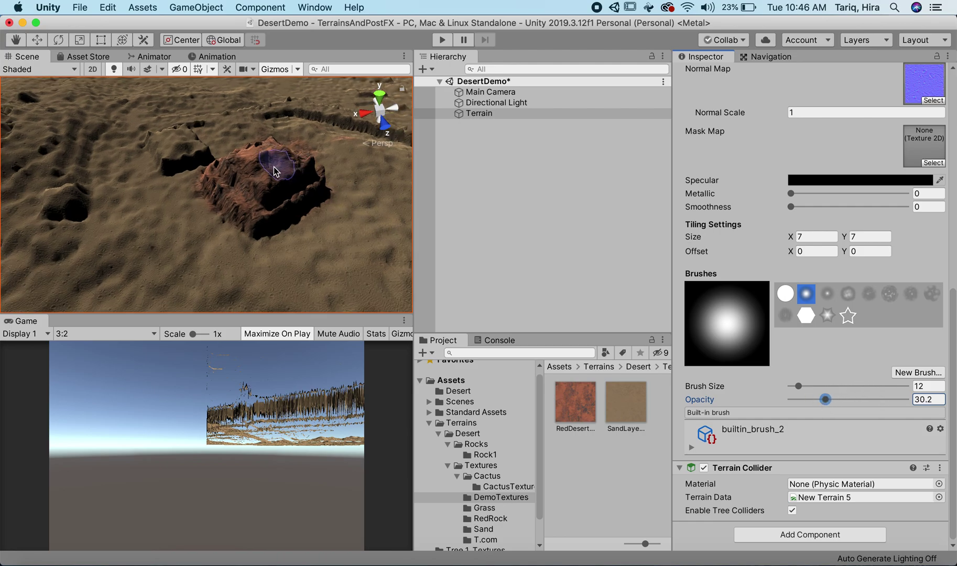
mouse_move(311, 142)
mouse_down()
mouse_move(320, 160)
mouse_move(288, 196)
mouse_move(188, 203)
mouse_move(330, 216)
mouse_move(320, 207)
mouse_up()
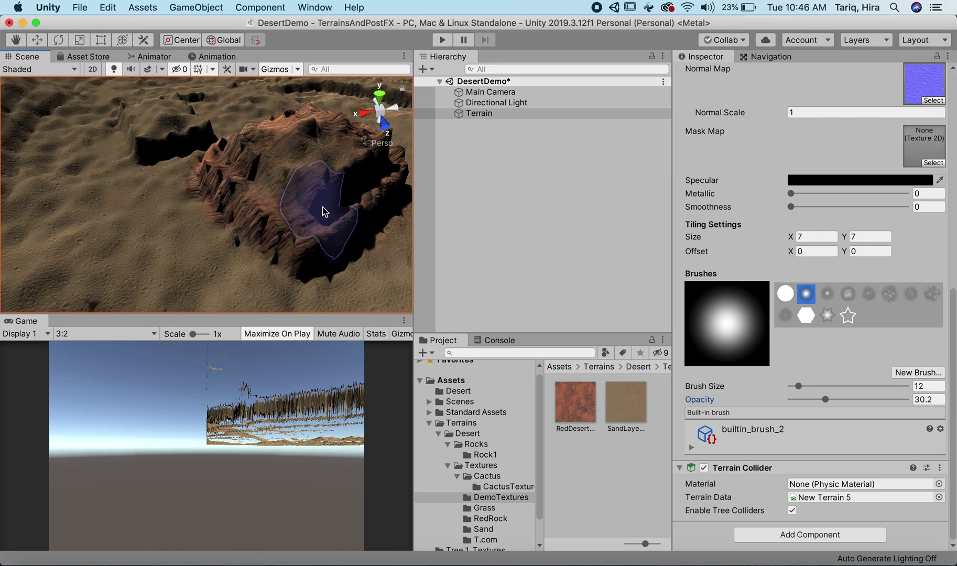
- Set the brush size to 5 and paint SandLayerDemo lightly along the ridge's side slope
drag(797, 386, 792, 385)
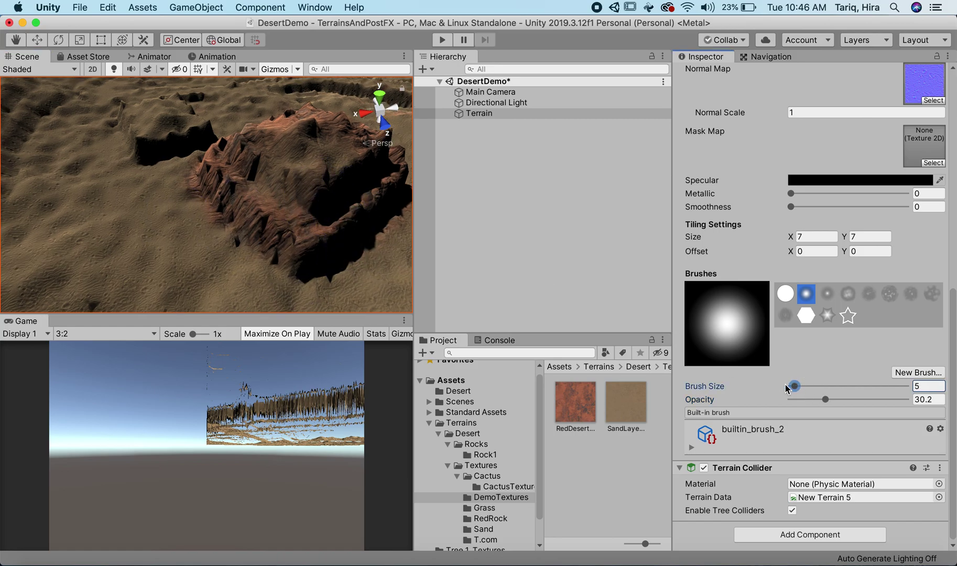
drag(273, 210, 295, 231)
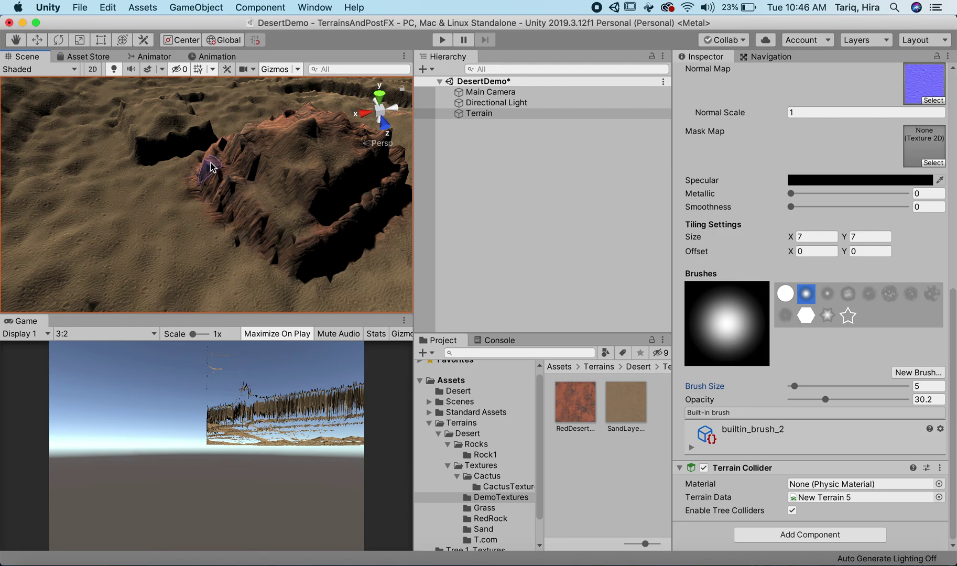
alt+drag(336, 243, 145, 197)
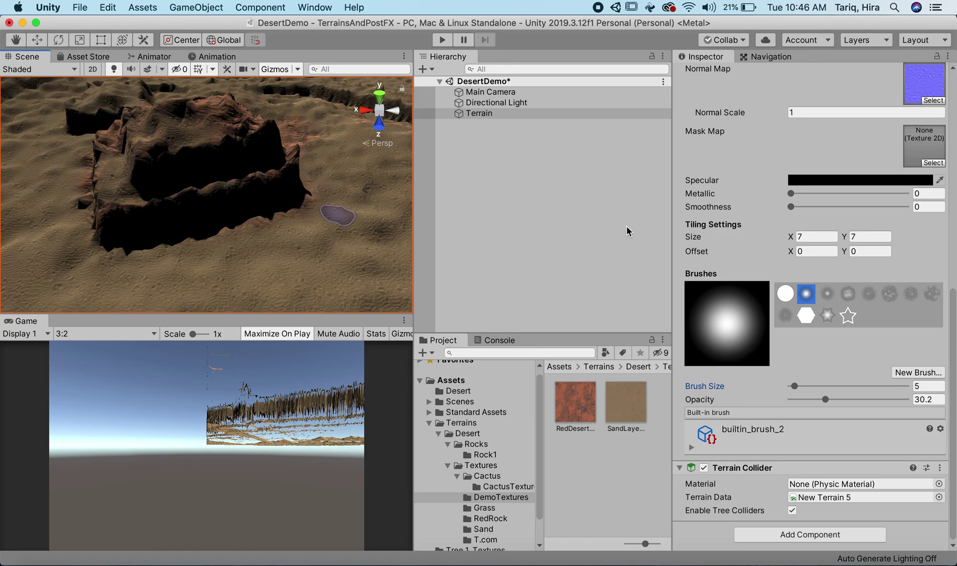
- Paint RedDesertRock at 48 opacity along the long curved cliff edge behind the rocky ridge
scroll(827, 225, up, 10)
click(784, 348)
scroll(784, 342, down, 10)
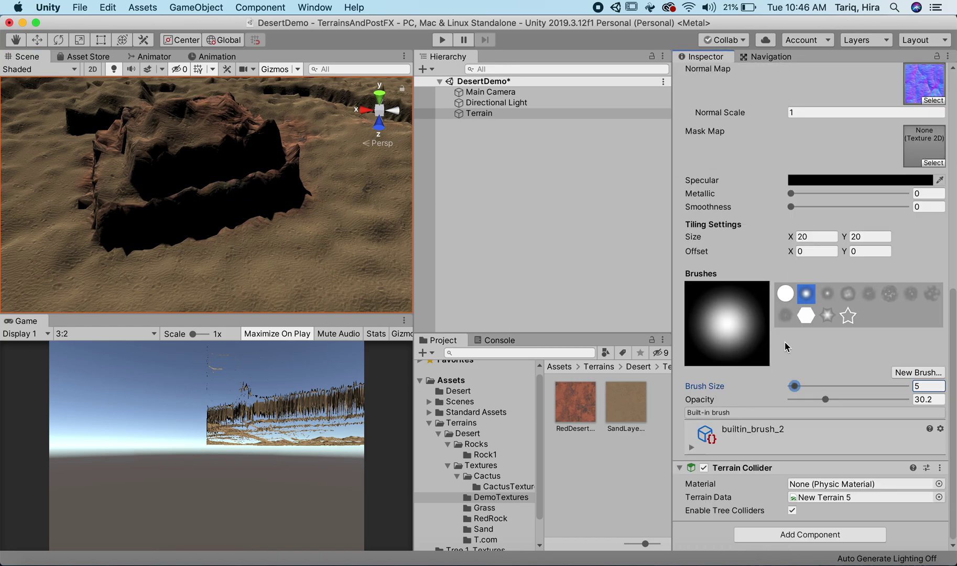
drag(825, 400, 842, 402)
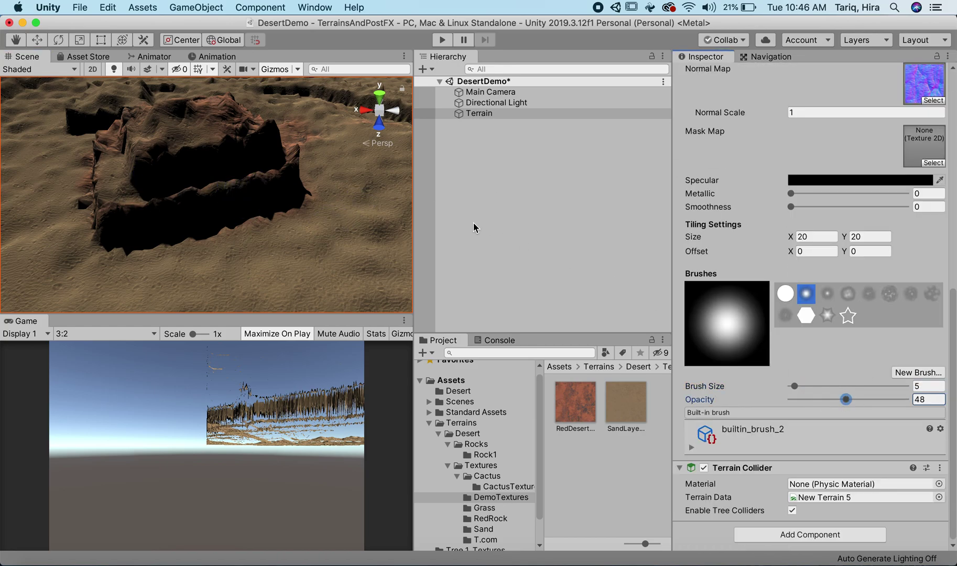
right_drag(387, 173, 287, 191)
scroll(287, 191, up, 2)
mouse_move(266, 184)
mouse_down()
mouse_move(376, 227)
mouse_move(276, 185)
mouse_up()
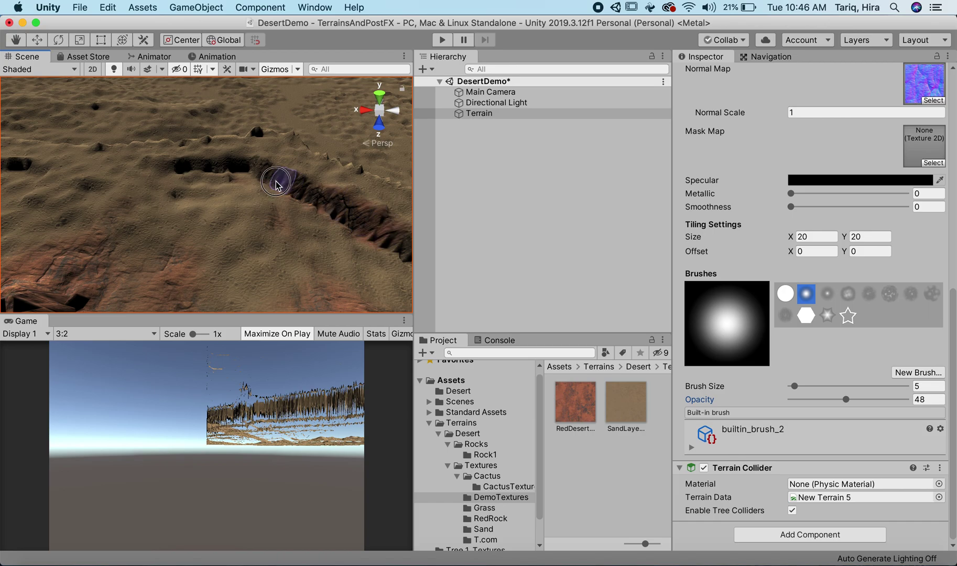
right_drag(281, 217, 179, 161)
mouse_move(166, 145)
mouse_down()
mouse_move(248, 188)
mouse_move(318, 292)
mouse_move(168, 140)
mouse_move(197, 165)
mouse_move(331, 220)
mouse_up()
mouse_move(331, 220)
right_down()
mouse_move(151, 111)
mouse_move(209, 146)
right_up()
right_drag(181, 238, 233, 177)
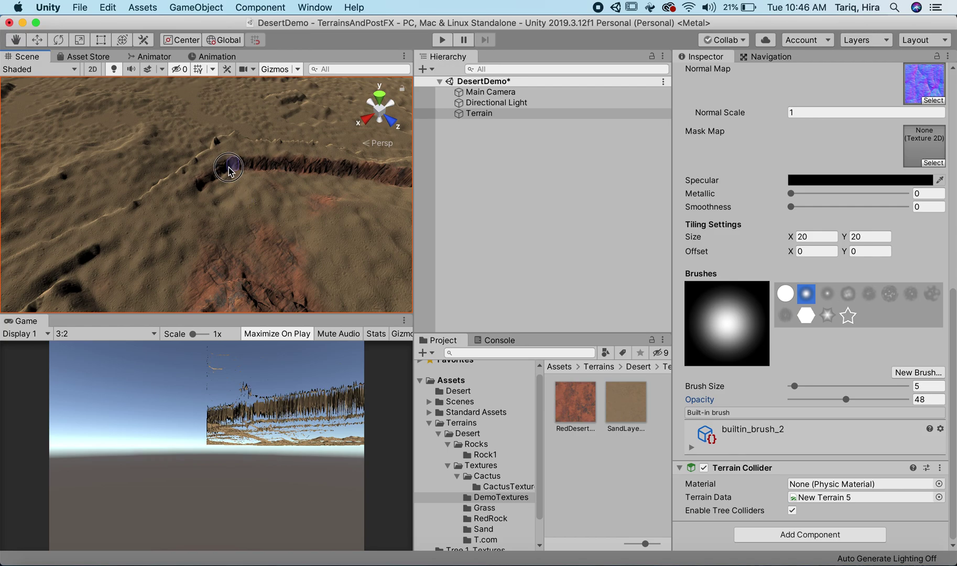
- Examine the painted ridge, the curved cliff and the surrounding sandy terrain from several distances and angles
right_drag(168, 166, 309, 191)
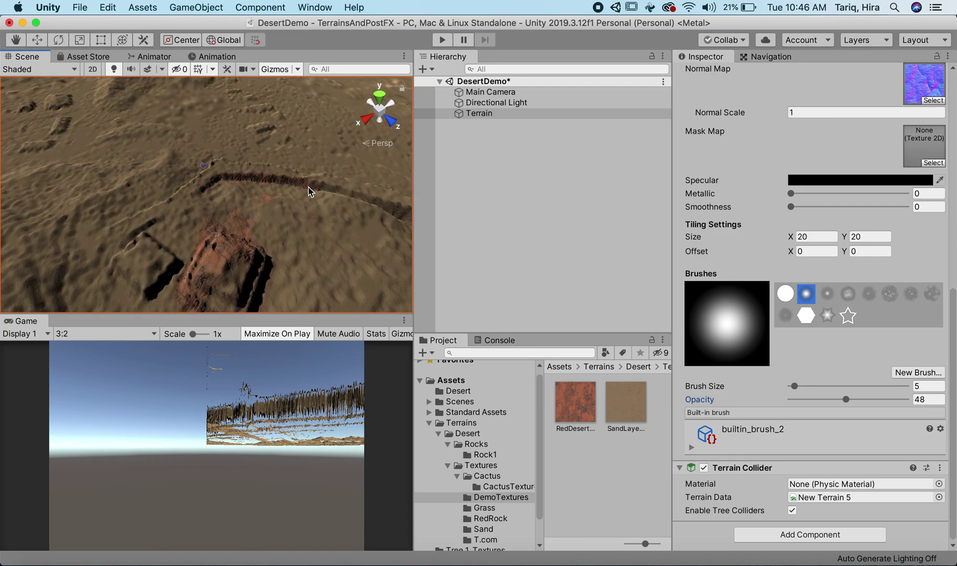
right_drag(347, 255, 198, 226)
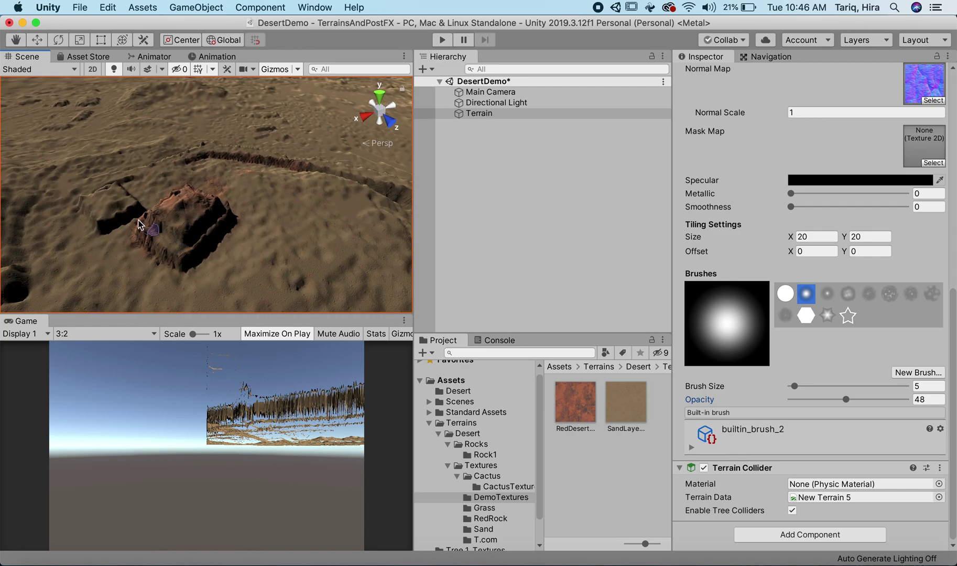
mouse_move(125, 214)
middle_down()
mouse_move(271, 166)
mouse_move(214, 188)
mouse_move(235, 186)
middle_up()
scroll(235, 184, down, 3)
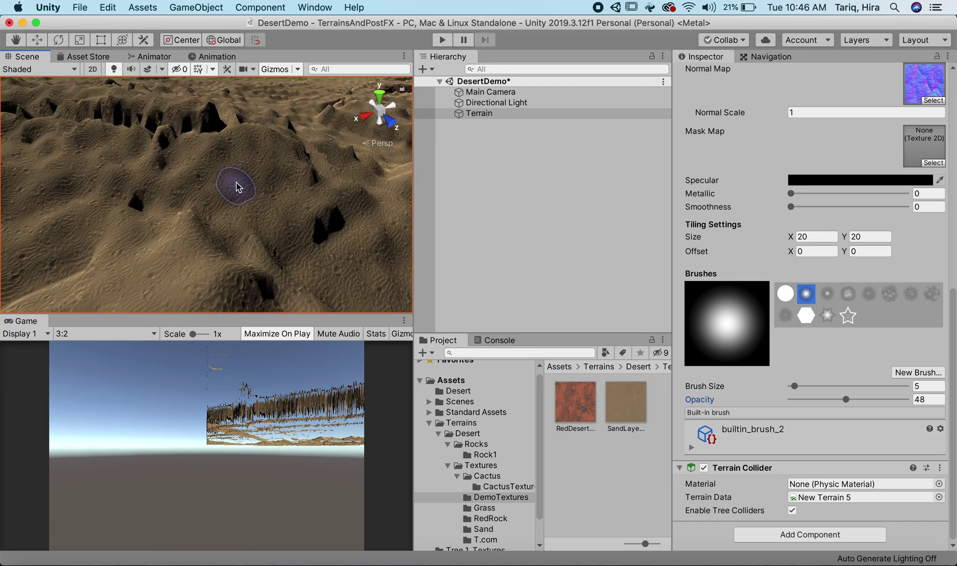
scroll(325, 220, down, 5)
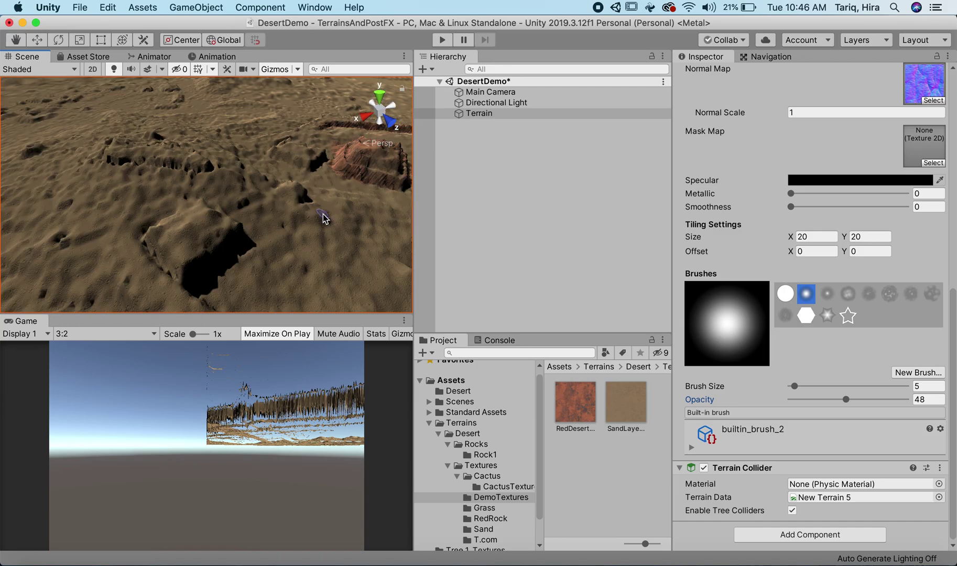
scroll(349, 175, up, 5)
mouse_move(342, 160)
middle_down()
mouse_move(276, 197)
mouse_move(306, 181)
middle_up()
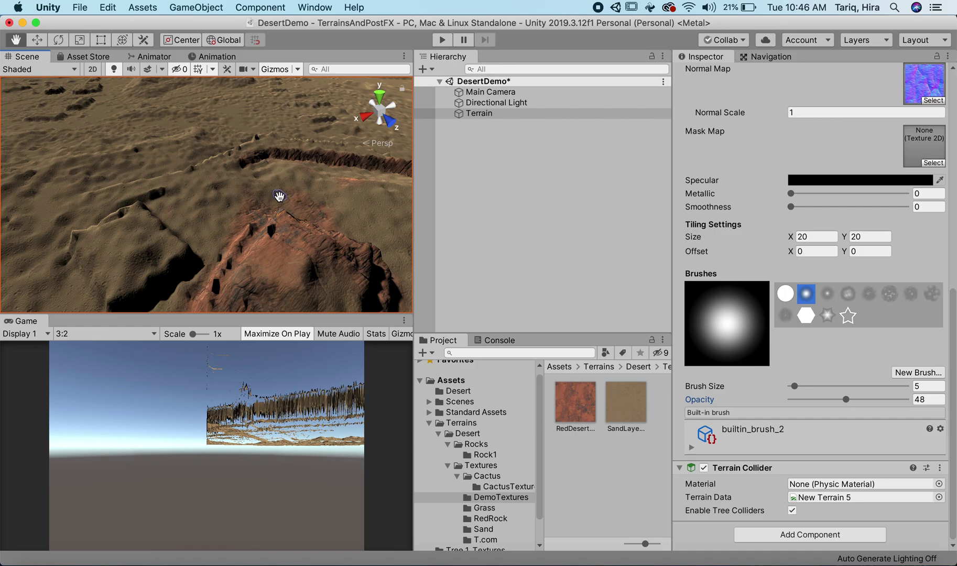
- Paint RedDesertRock at brush size 5 and 48 opacity along the steep side of the smaller ridge beside the red rocky ridge
scroll(214, 214, up, 3)
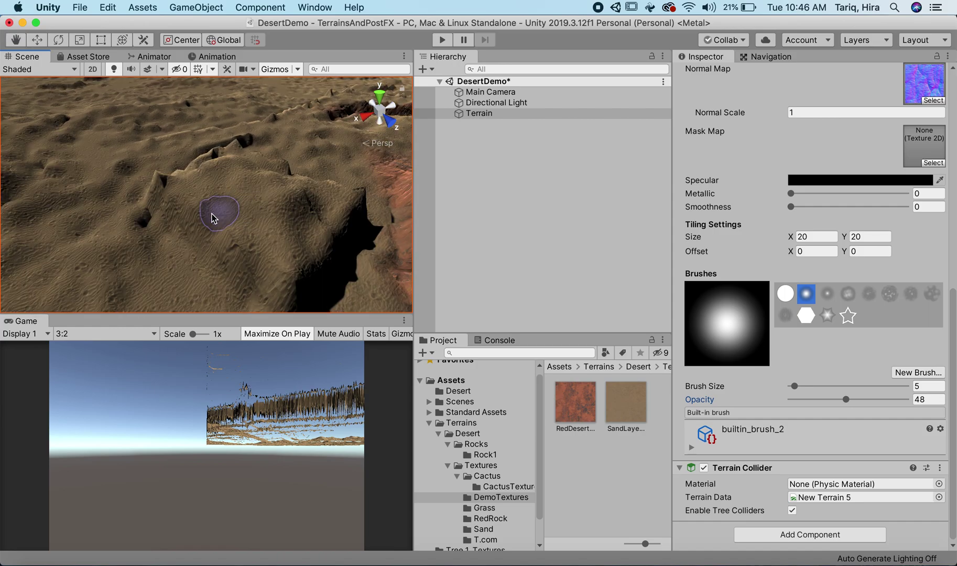
scroll(182, 206, up, 3)
mouse_move(178, 223)
mouse_down()
mouse_move(243, 279)
mouse_move(298, 290)
mouse_move(356, 261)
mouse_move(388, 224)
mouse_up()
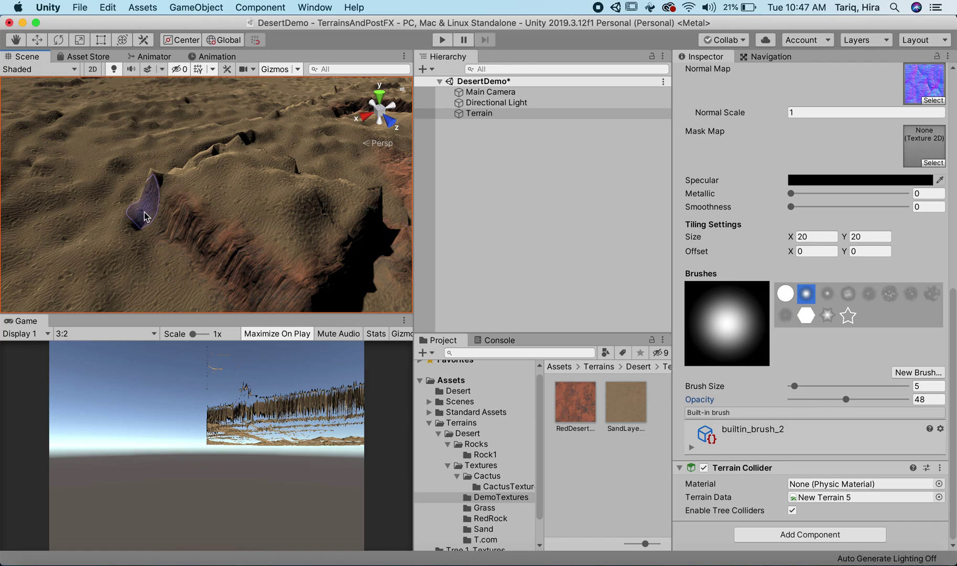
- Extend the RedDesertRock painting along the unpainted remainder of the long curved cliff face
middle_drag(155, 233, 143, 254)
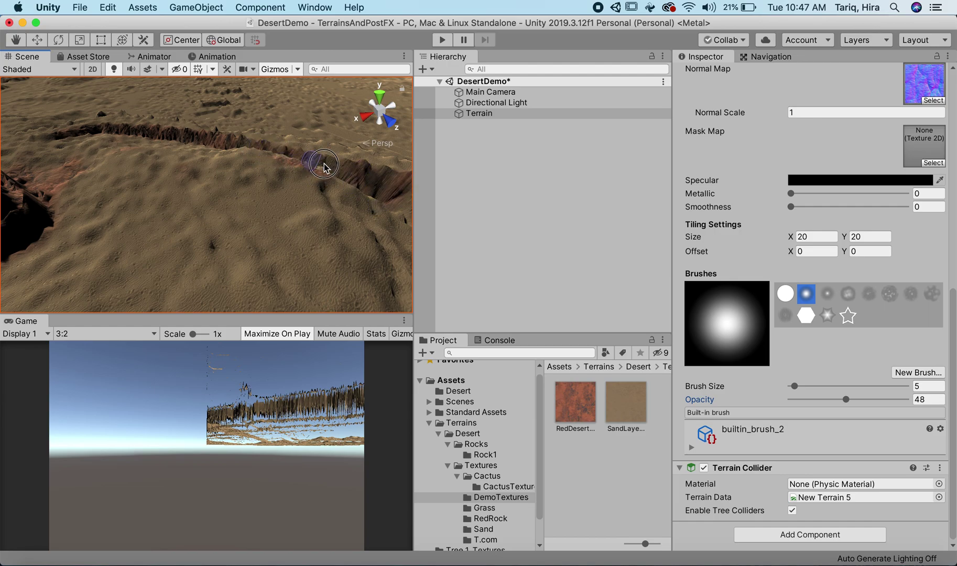
scroll(394, 257, down, 5)
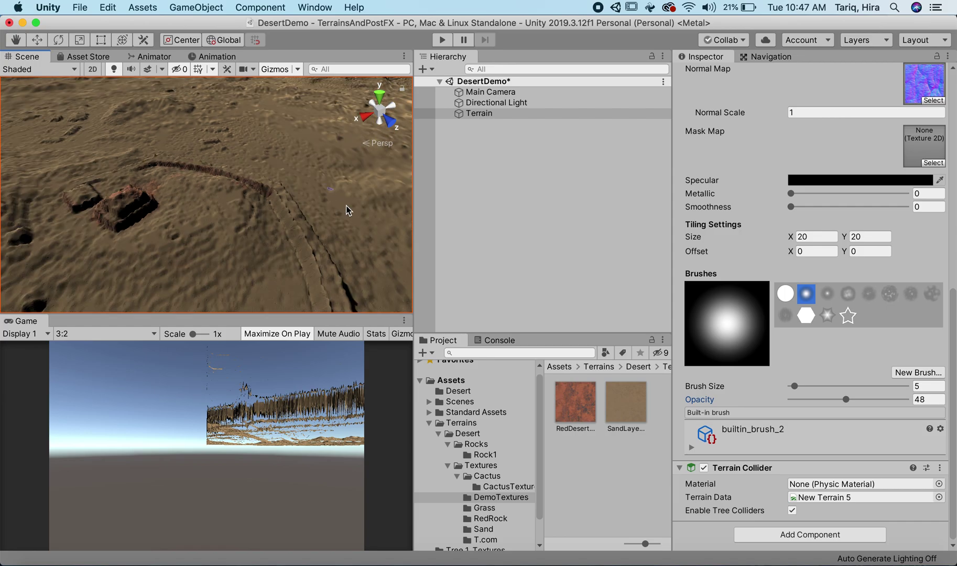
right_drag(301, 249, 215, 177)
mouse_move(220, 183)
mouse_down()
mouse_move(201, 194)
mouse_move(227, 167)
mouse_move(208, 165)
mouse_up()
scroll(166, 156, down, 5)
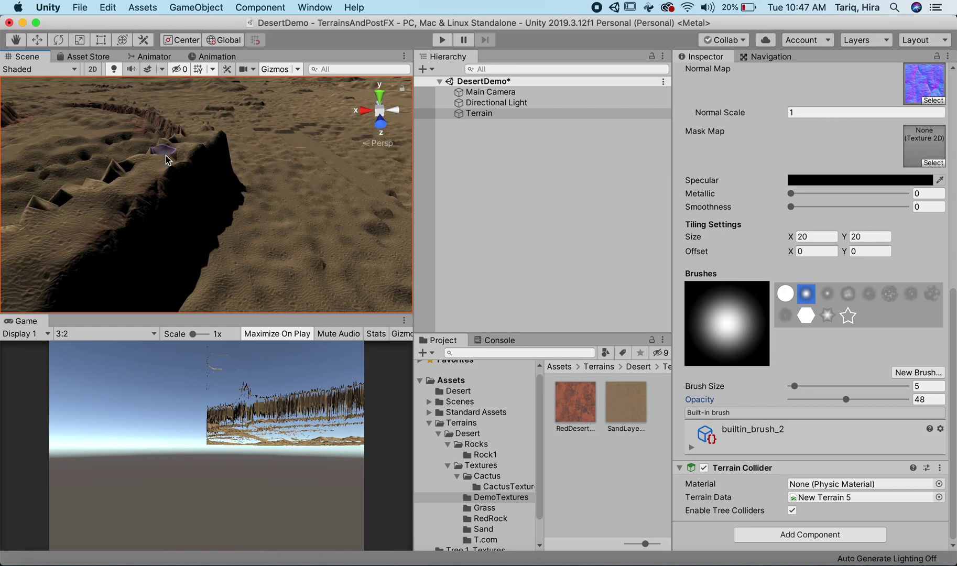
right_drag(178, 160, 284, 182)
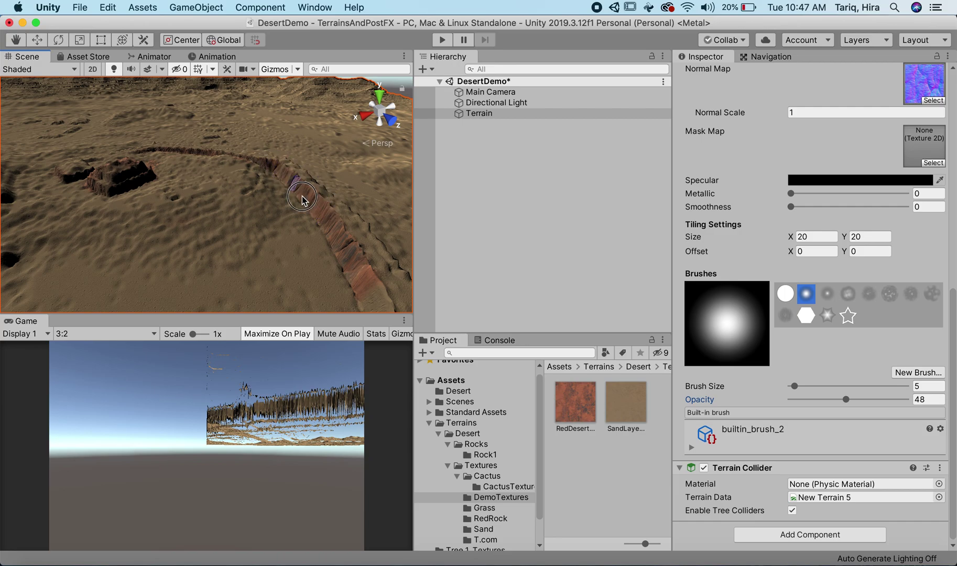
- Move the Main Camera onto the terrain facing the curved cliff, at position X 458, Y 13, Z 568
click(490, 92)
right_drag(252, 165, 222, 194)
mouse_move(223, 194)
alt+mouse_down()
mouse_move(256, 173)
mouse_move(248, 193)
mouse_move(189, 178)
mouse_move(236, 185)
alt+mouse_up()
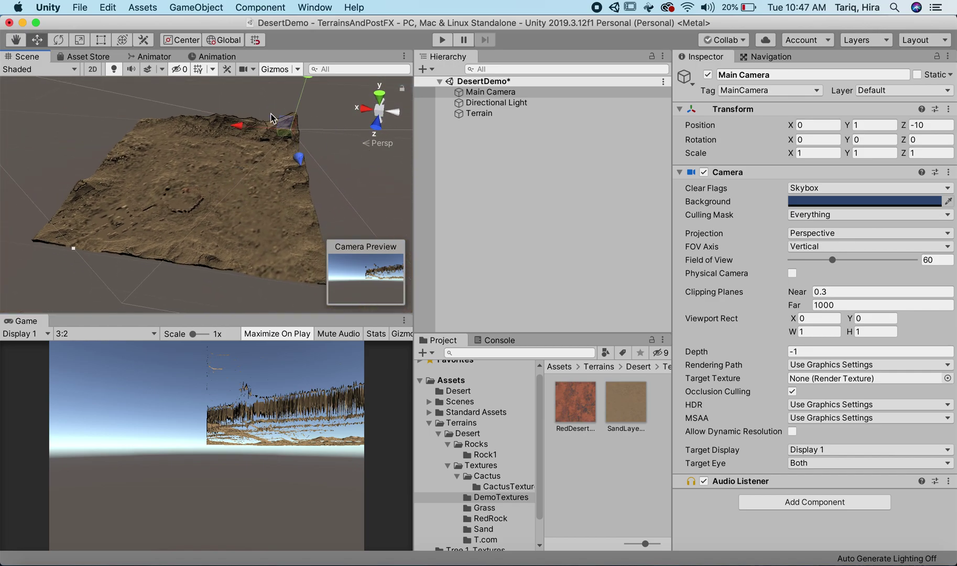
drag(281, 132, 208, 170)
drag(207, 133, 207, 133)
scroll(194, 178, up, 3)
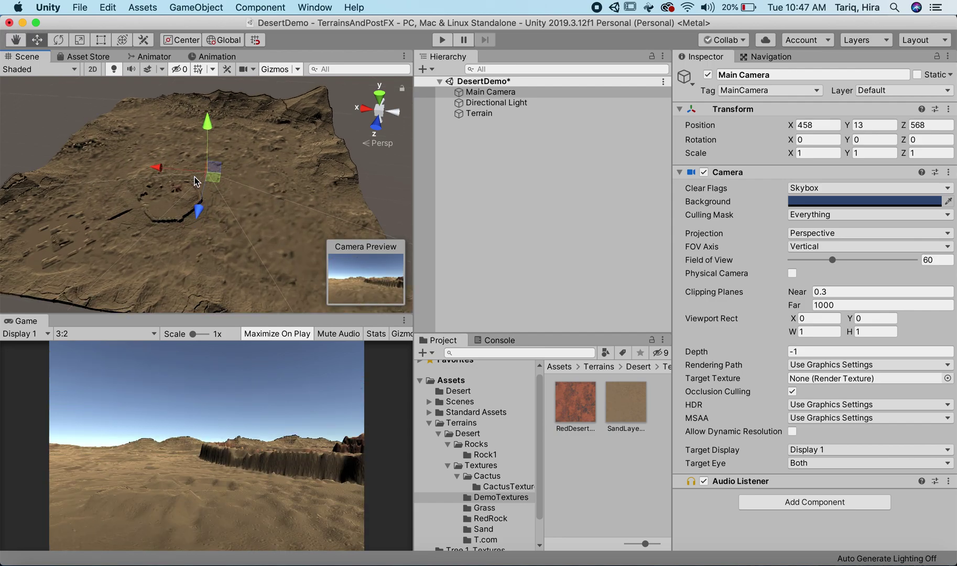
- Return to the terrain's Paint Texture tool and paint RedDesertRock along the outer cliff wall seen by the camera
alt+drag(313, 135, 106, 145)
click(131, 129)
alt+drag(218, 149, 191, 124)
click(552, 103)
click(561, 114)
click(846, 189)
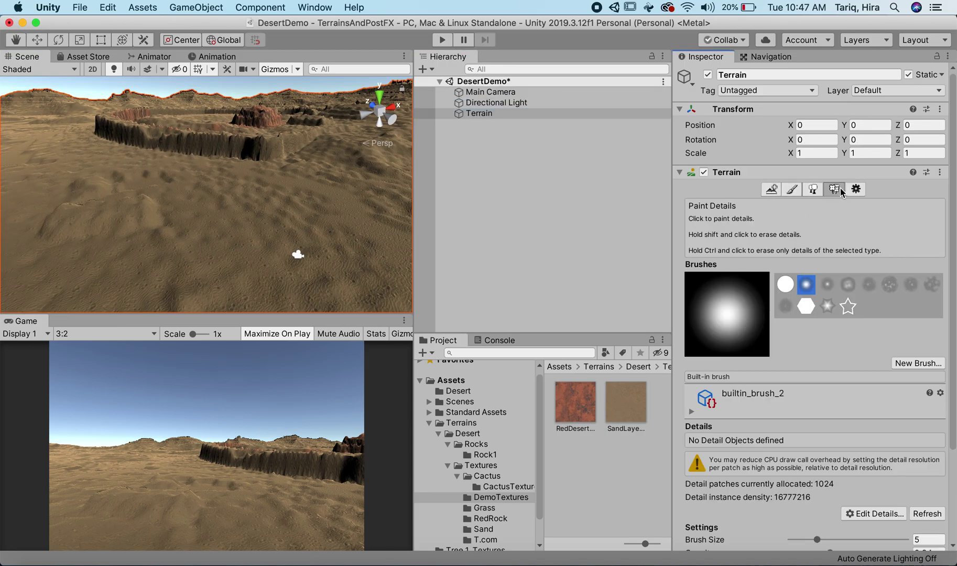
click(858, 189)
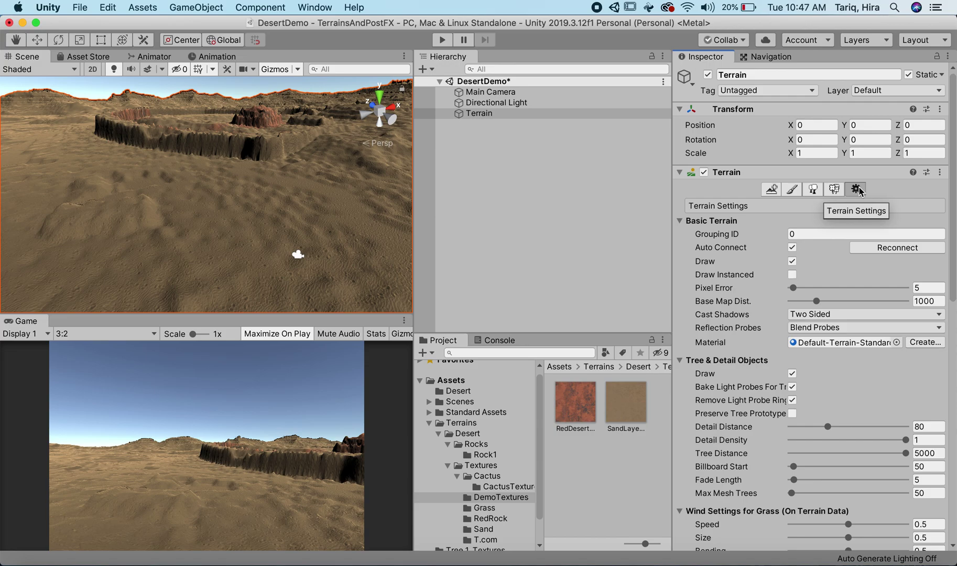
click(791, 189)
mouse_move(202, 149)
mouse_down()
mouse_move(227, 145)
mouse_move(163, 146)
mouse_move(104, 127)
mouse_move(166, 143)
mouse_move(273, 145)
mouse_move(219, 148)
mouse_move(97, 127)
mouse_up()
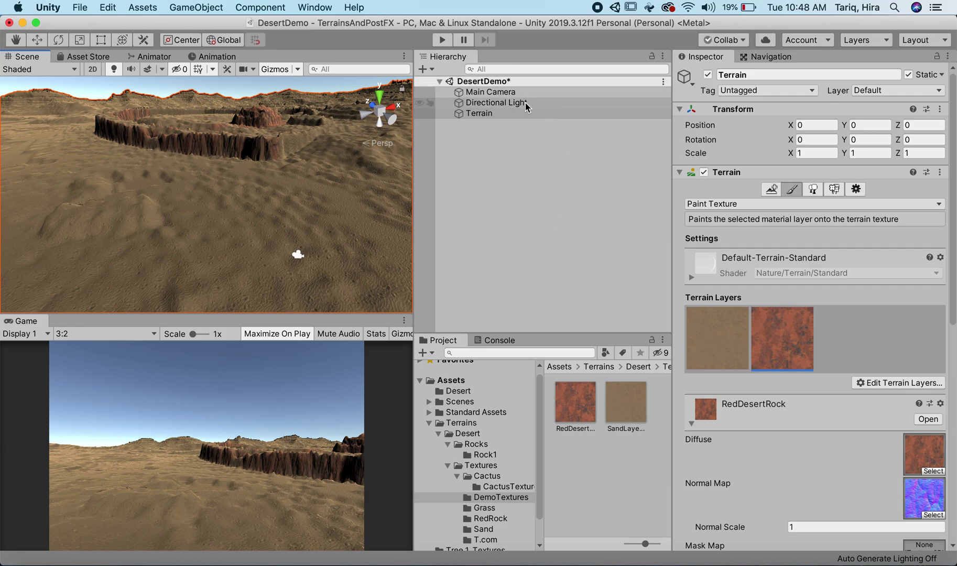
- Paint RedDesertRock around the corner at the near end of the outer cliff wall
click(501, 105)
click(496, 113)
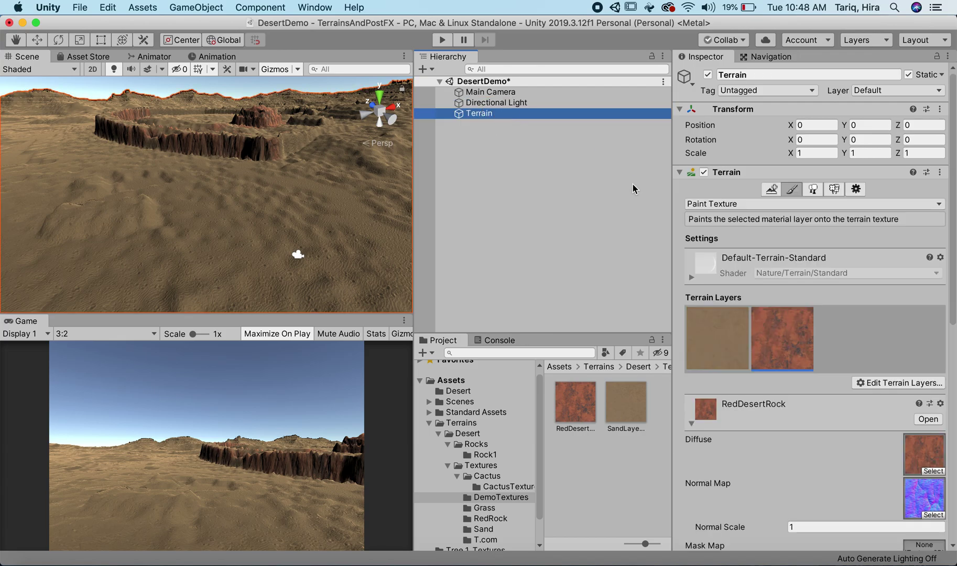
alt+drag(273, 176, 199, 239)
scroll(228, 166, up, 10)
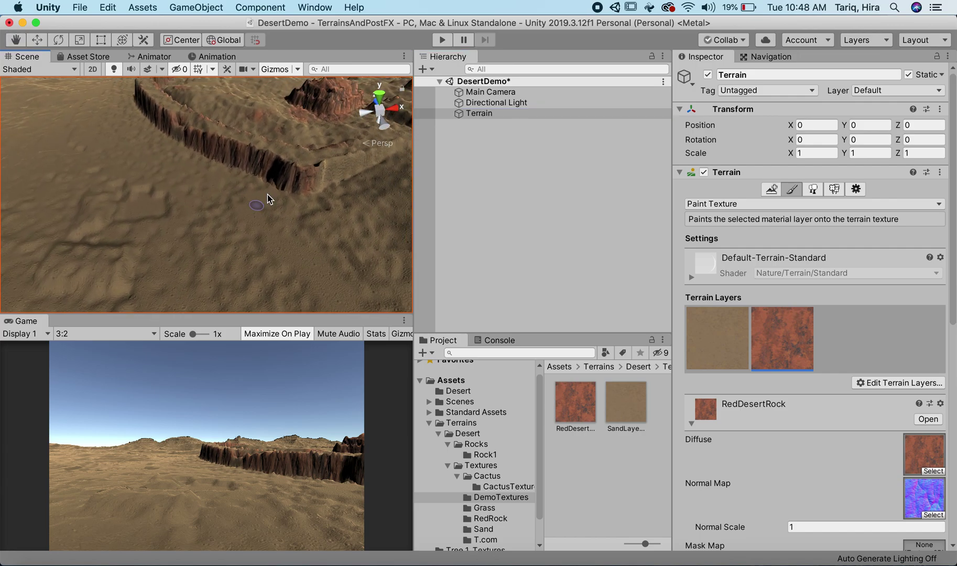
mouse_move(309, 184)
mouse_down()
mouse_move(366, 166)
mouse_move(281, 169)
mouse_move(323, 168)
mouse_move(236, 159)
mouse_move(146, 104)
mouse_up()
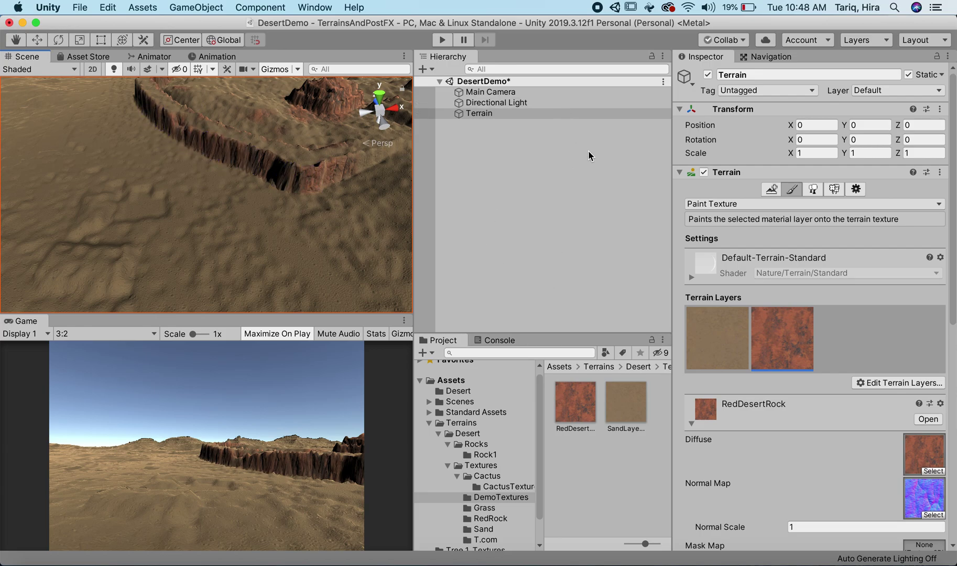